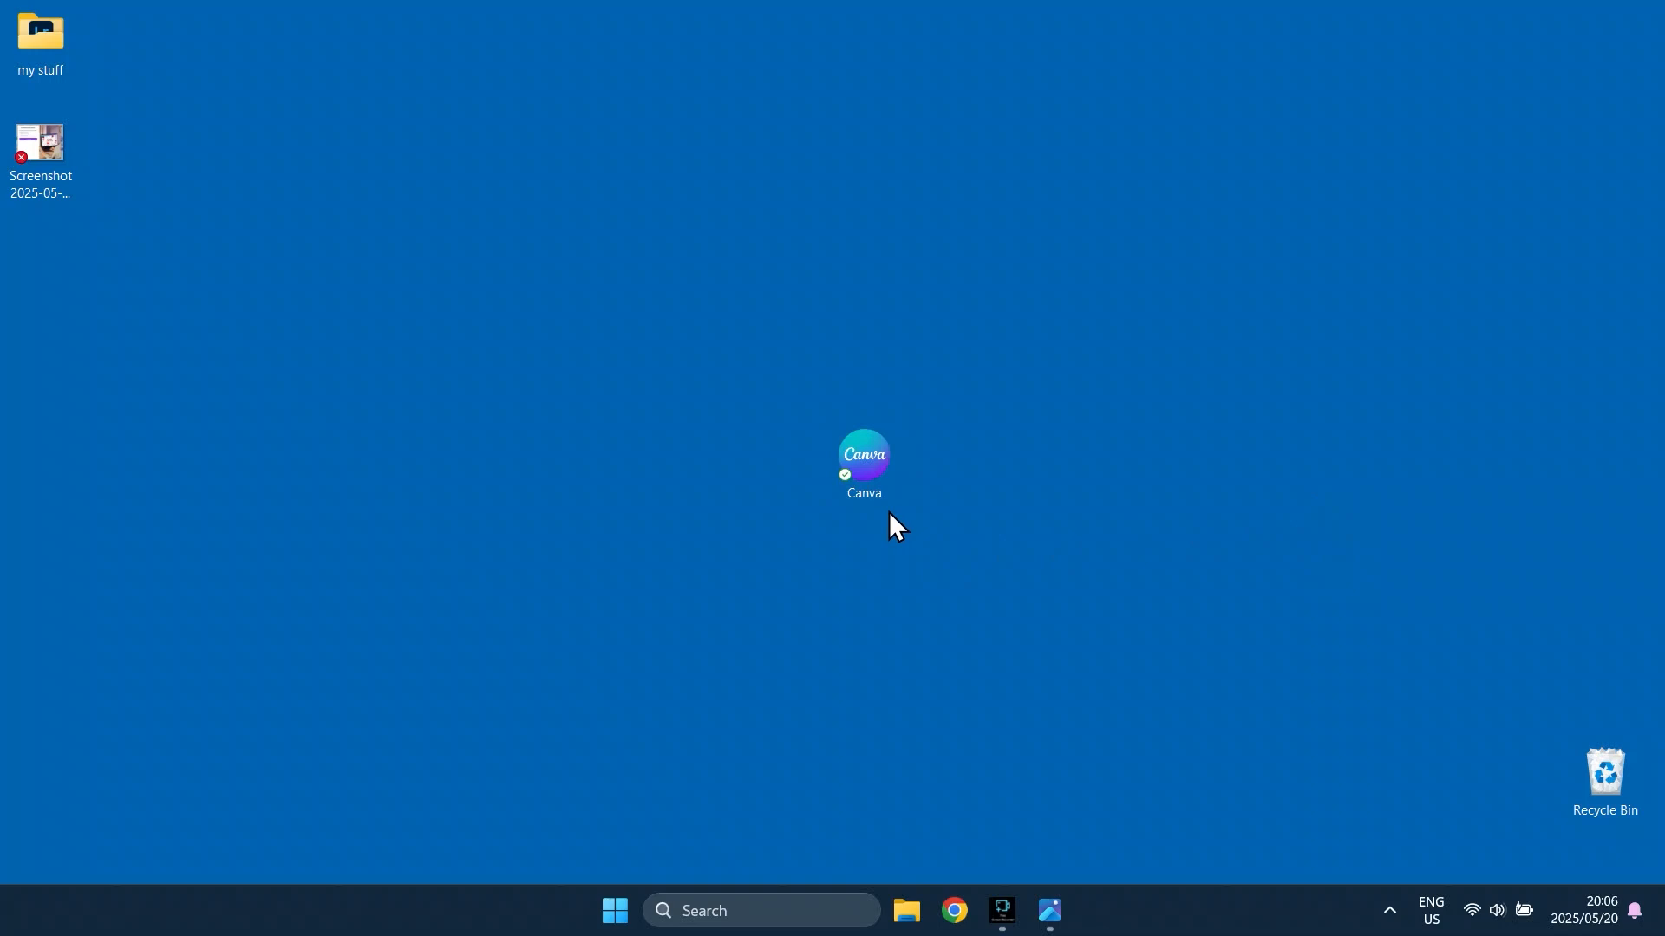
- Launch the Canva desktop app and log in through the browser, continuing with the account already signed in there
{"action": "right_click", "coordinate": [865, 460]}
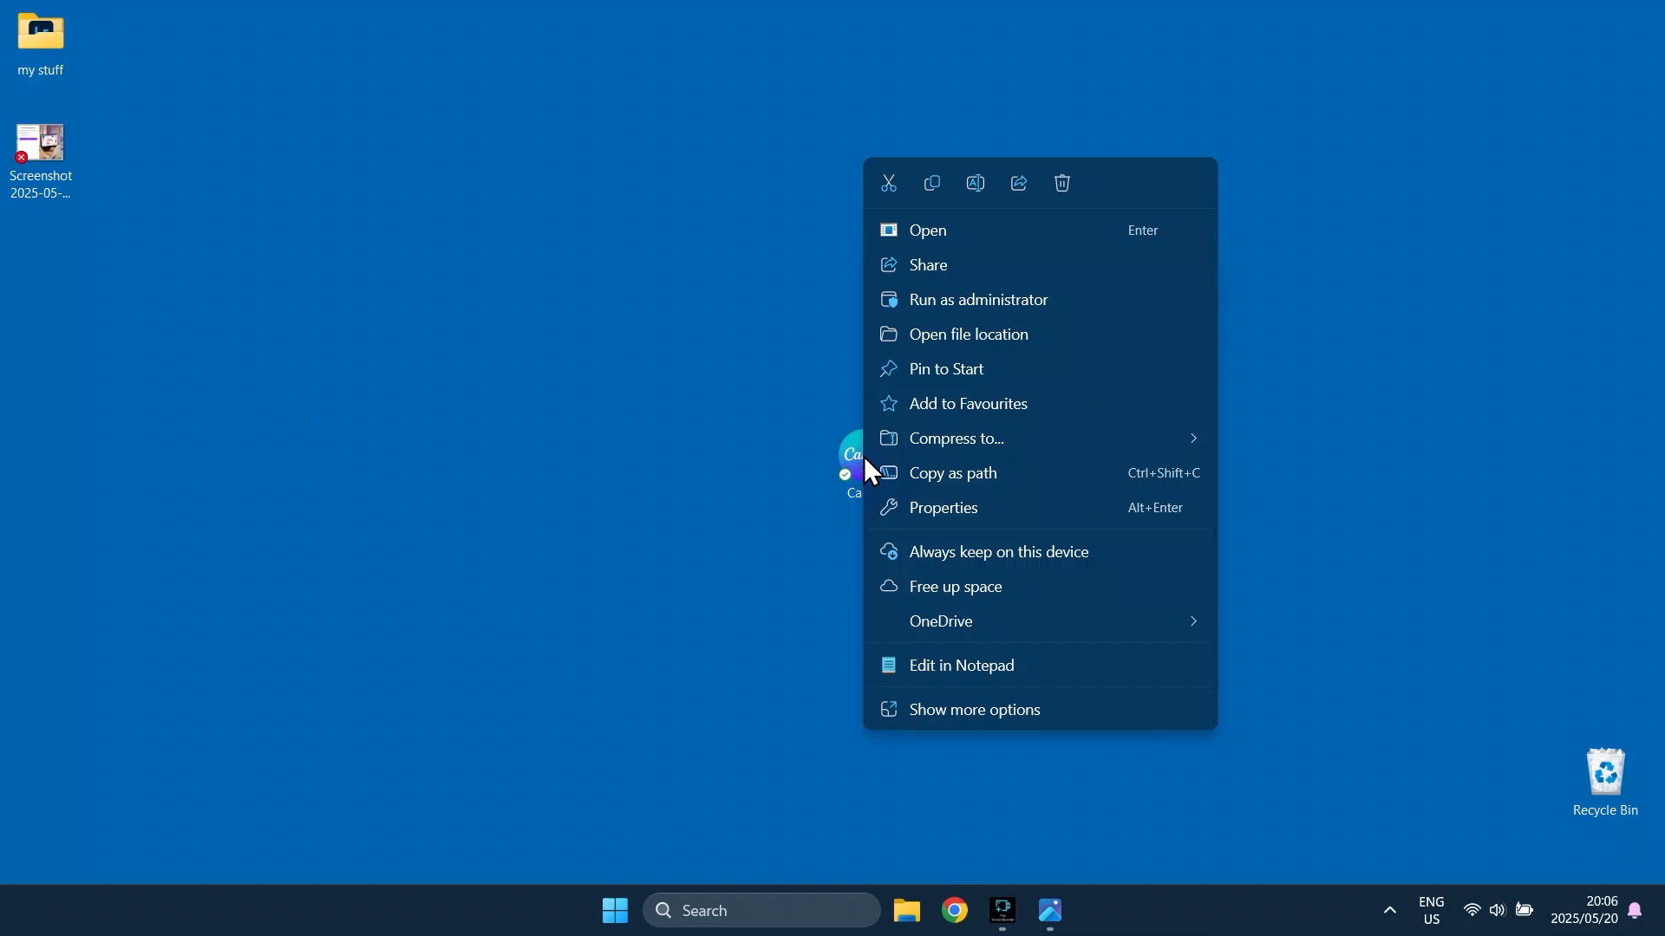
{"action": "left_click", "coordinate": [762, 448]}
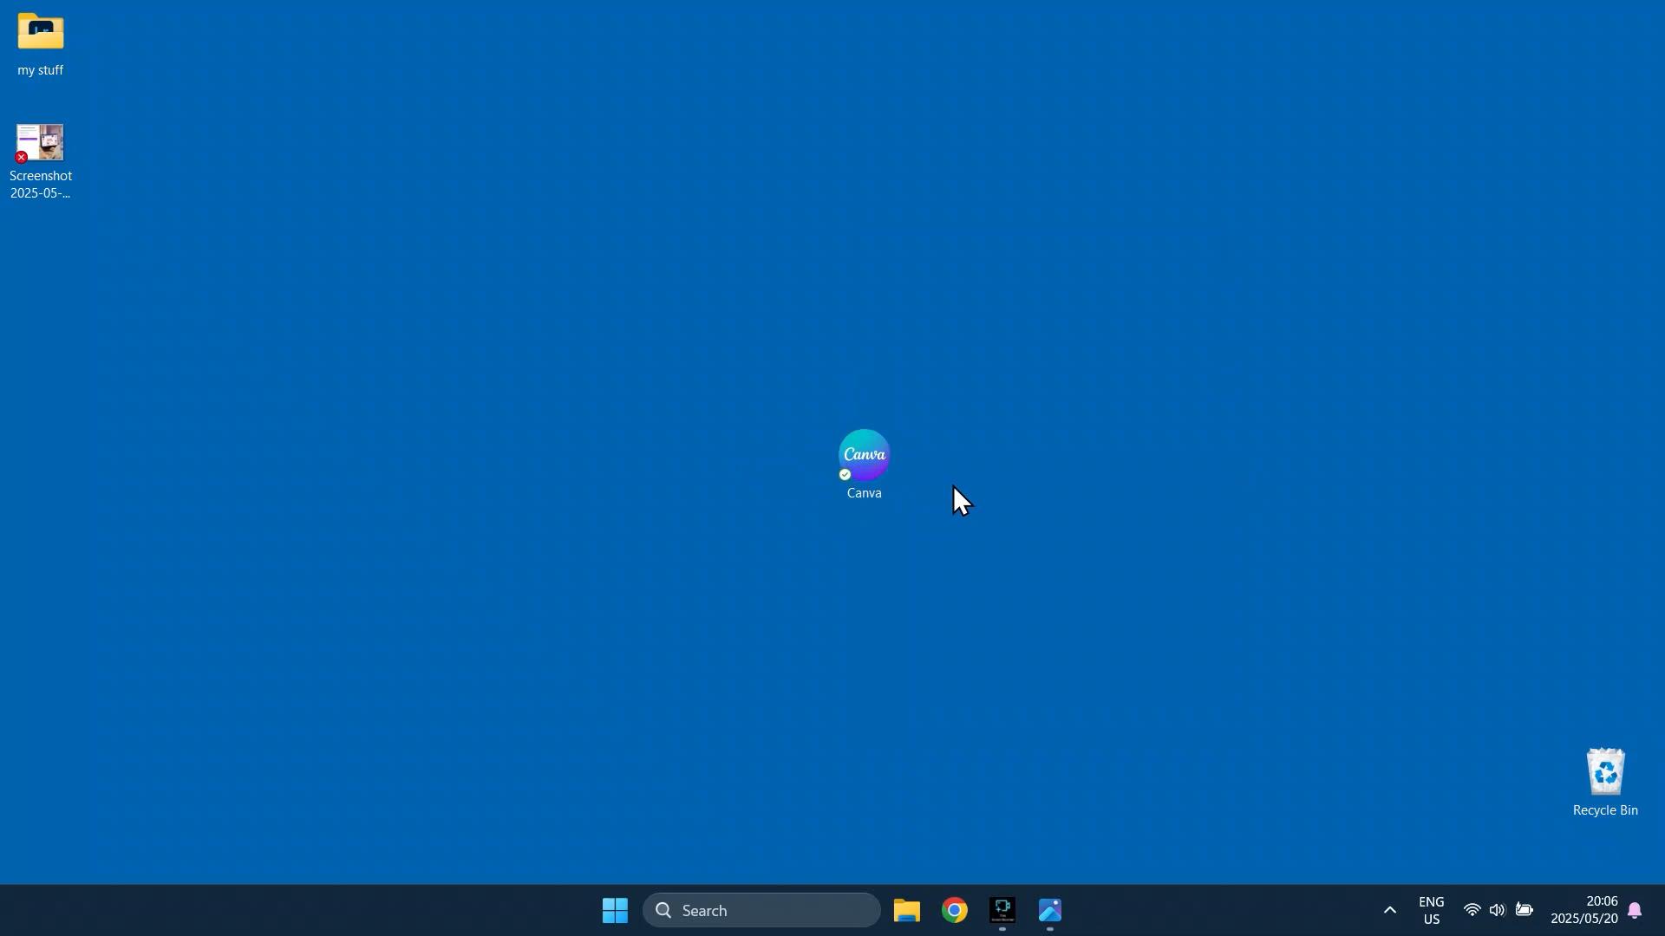
{"action": "double_click", "coordinate": [866, 460]}
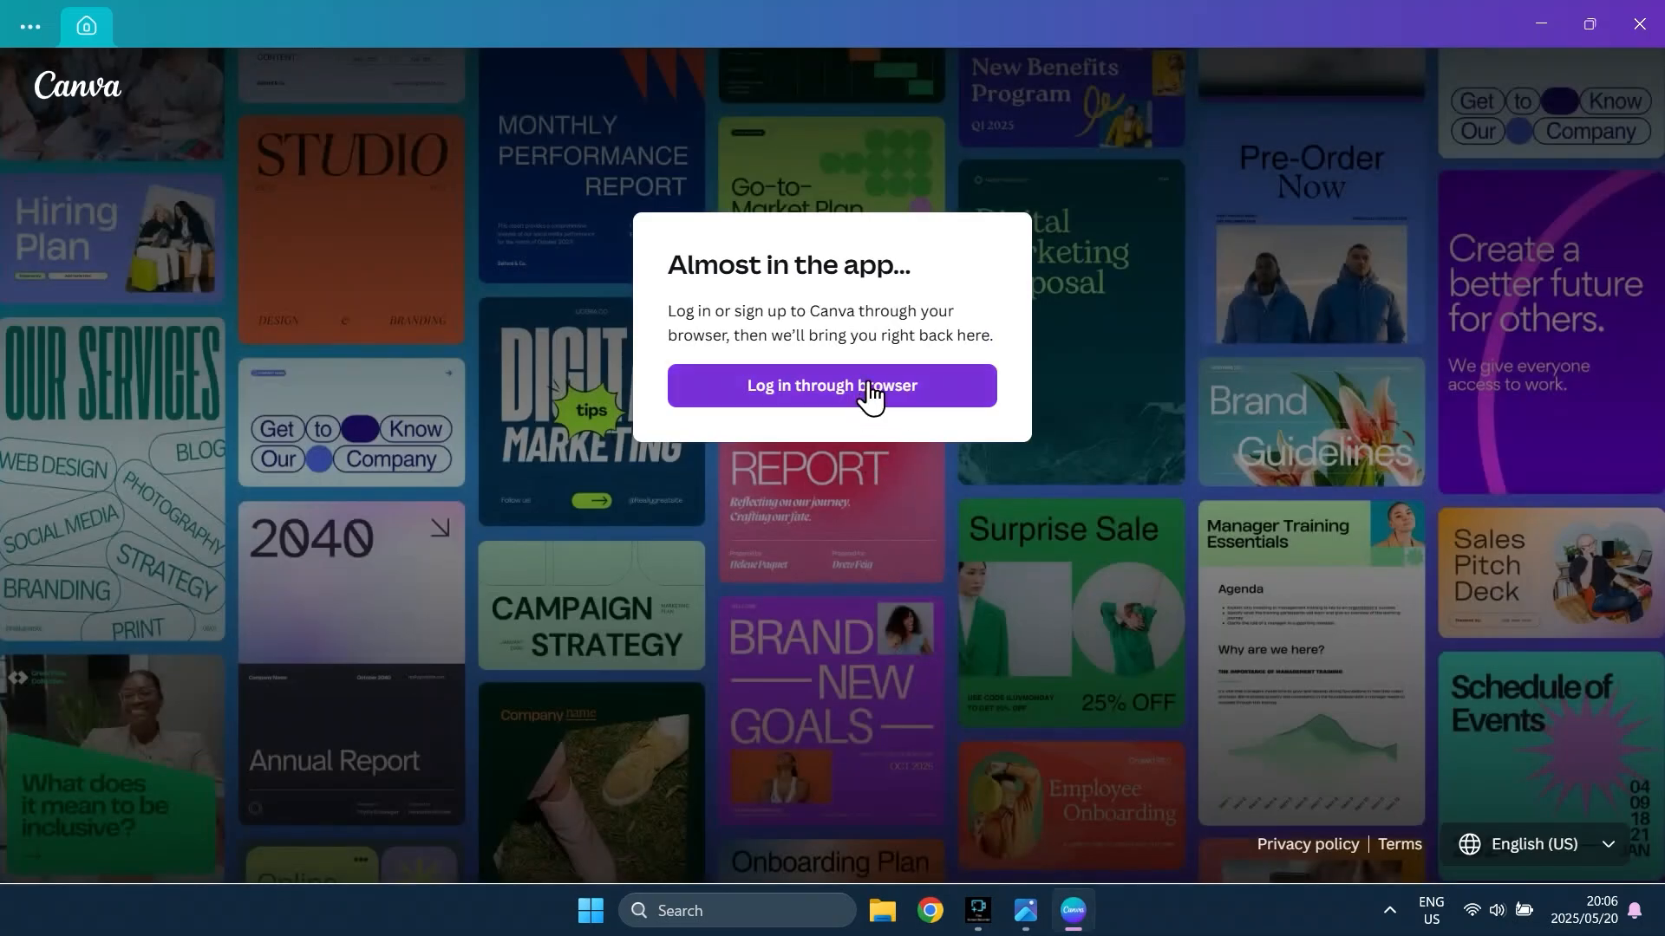
{"action": "left_click", "coordinate": [867, 392]}
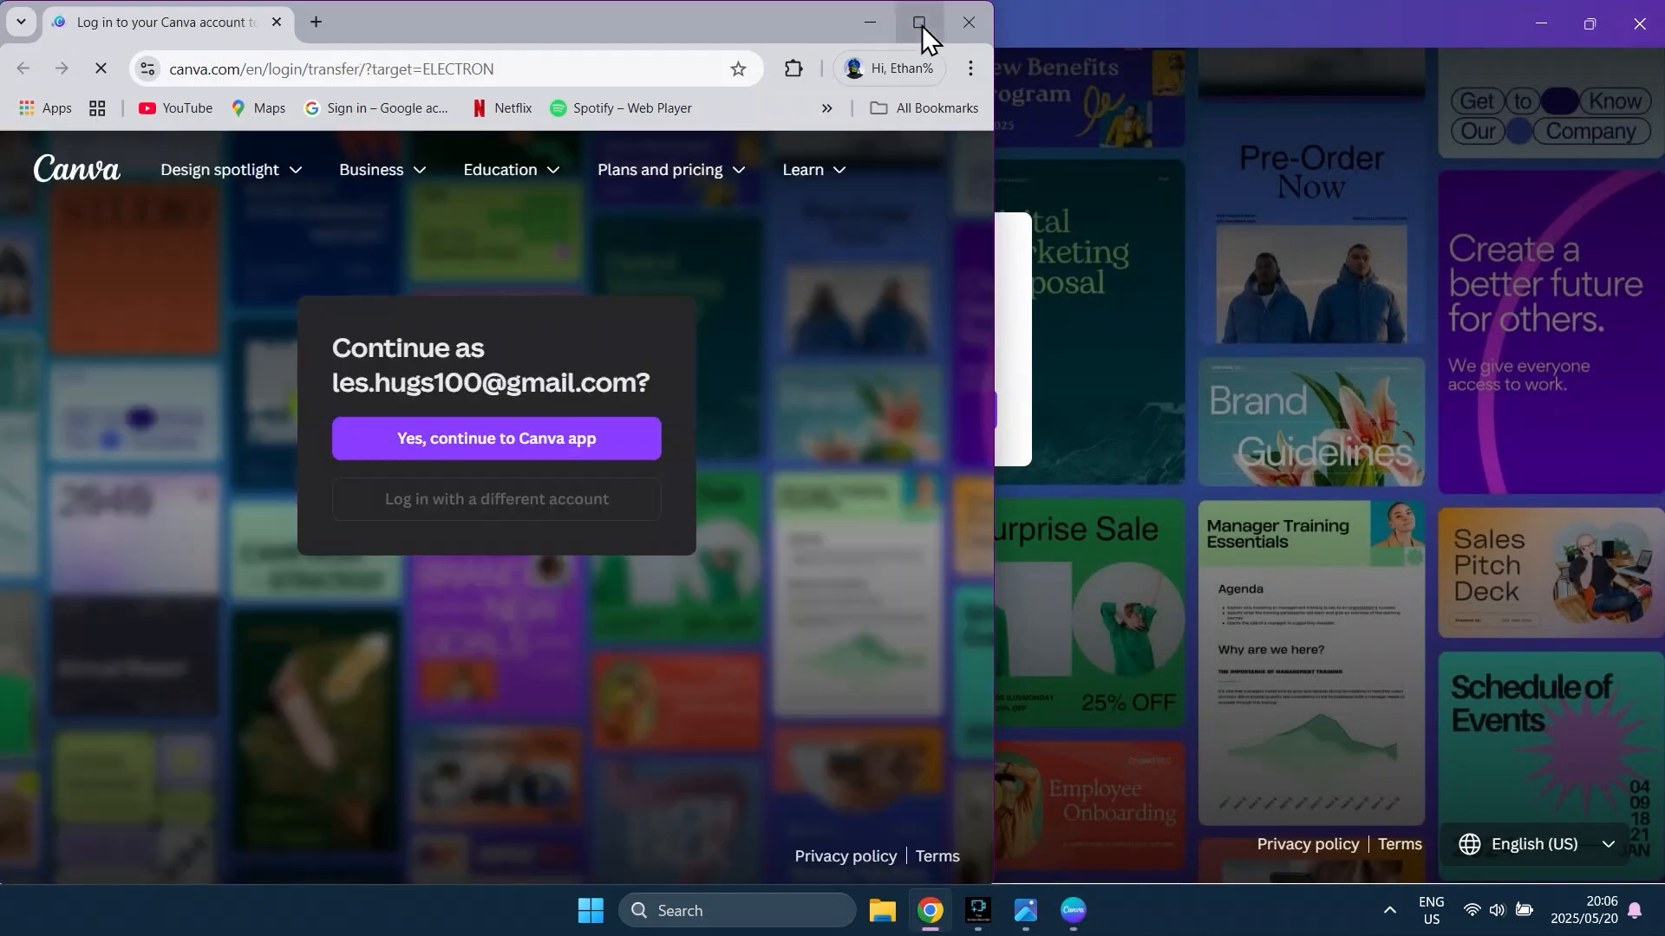
{"action": "left_click", "coordinate": [920, 22]}
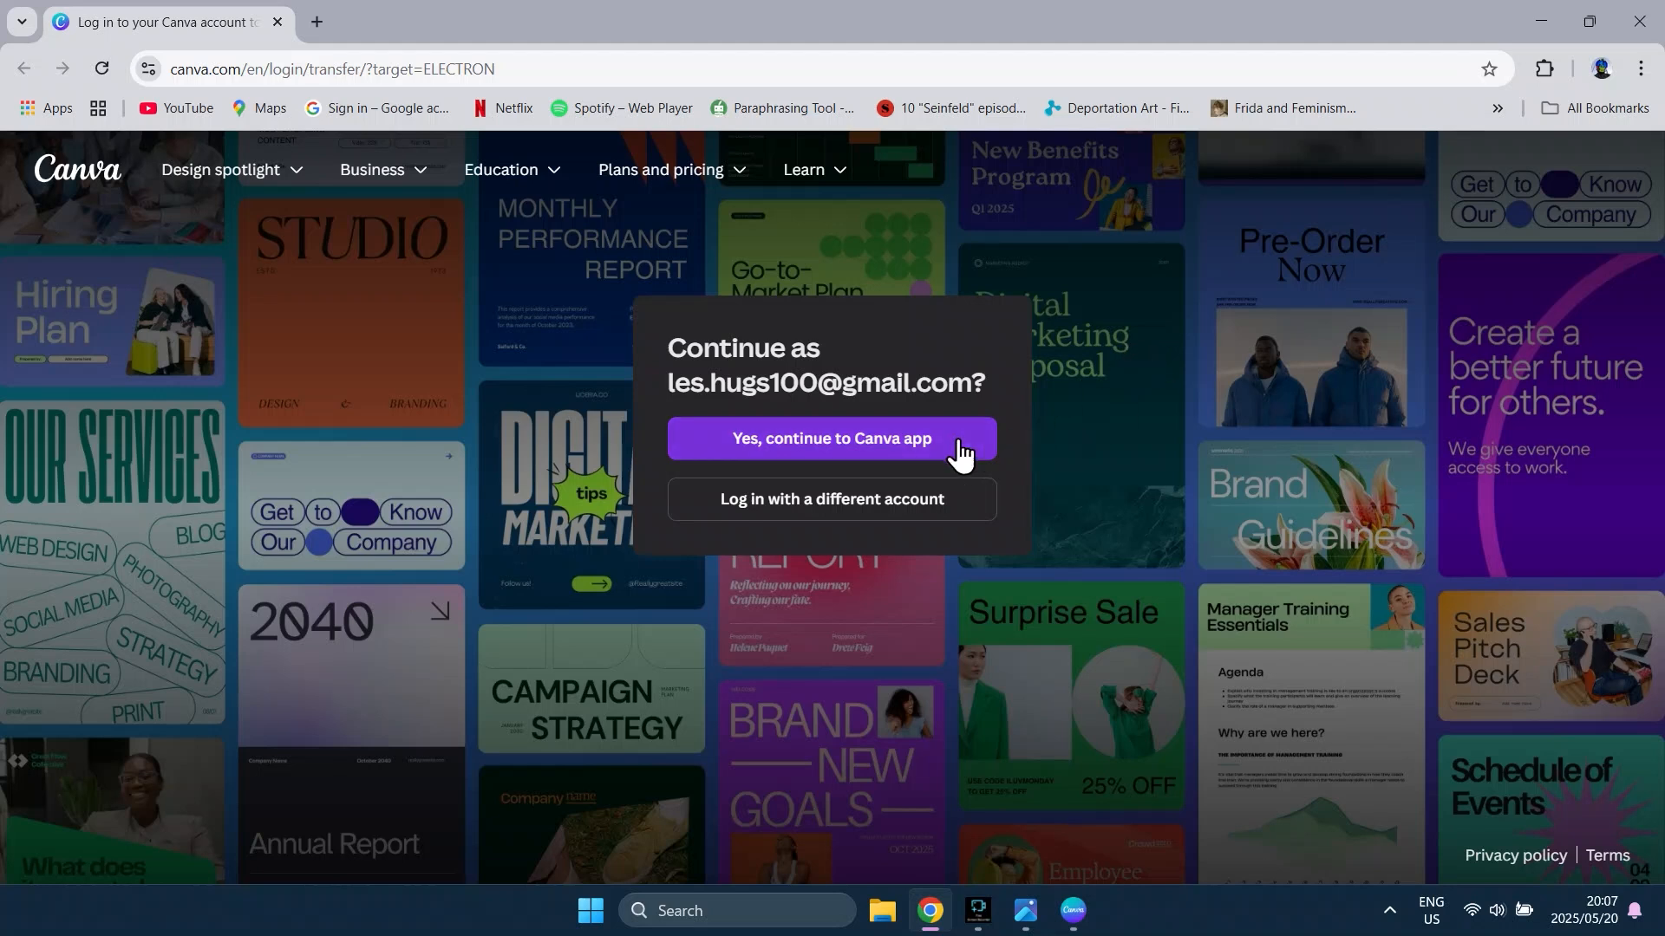
{"action": "left_click", "coordinate": [907, 438]}
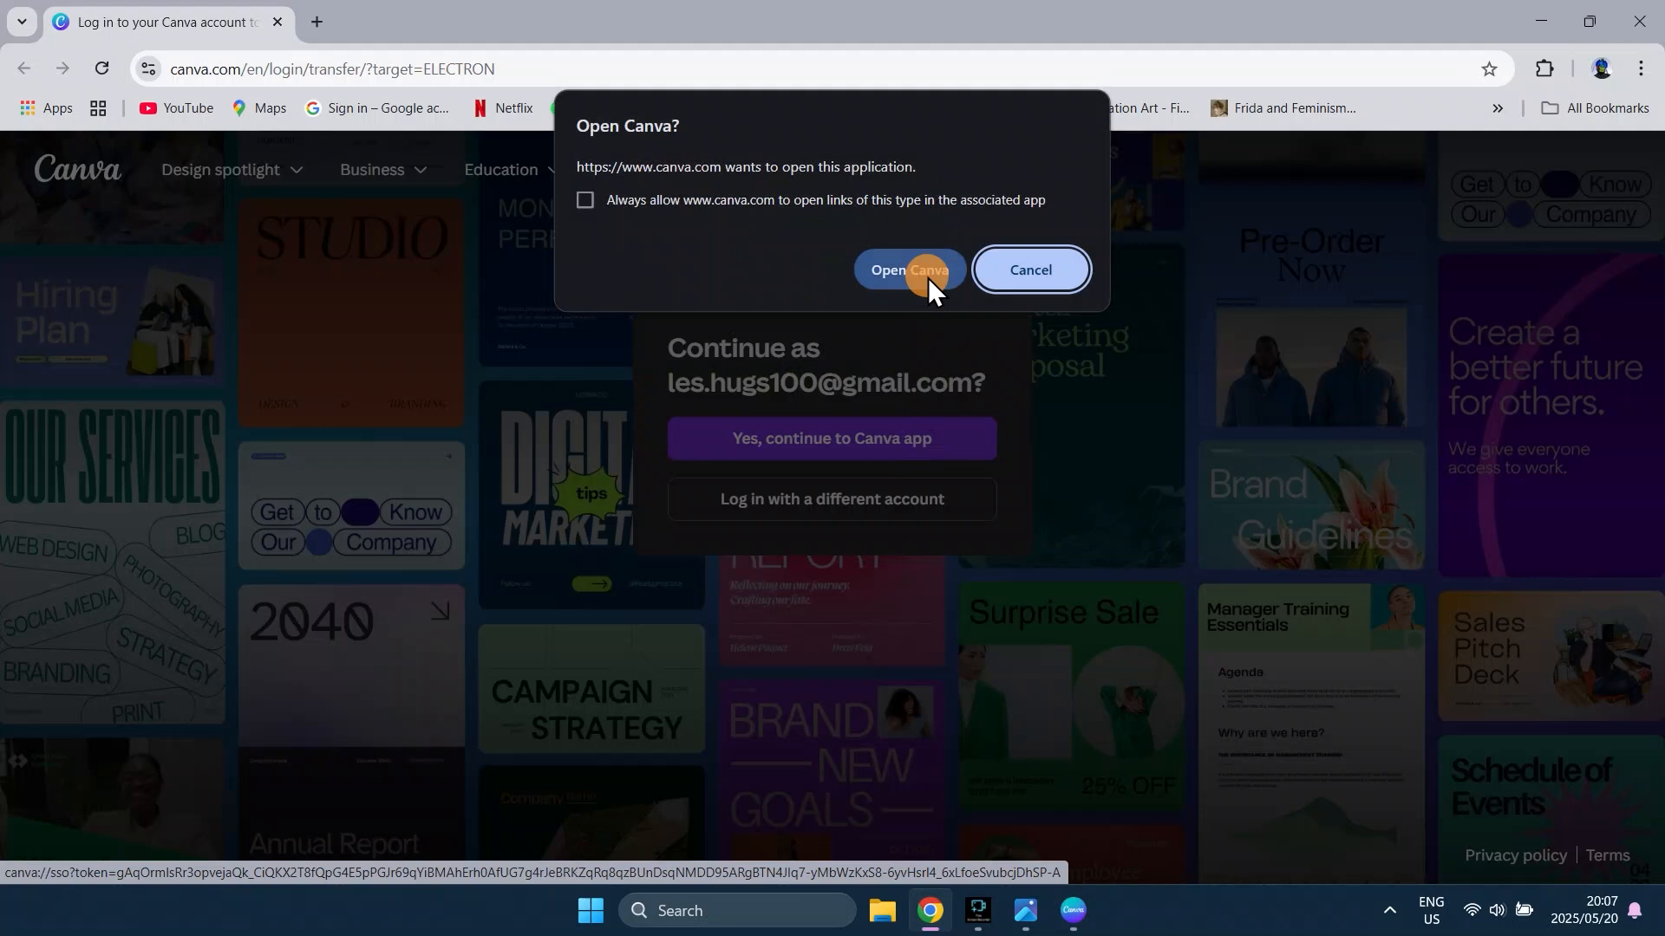
{"action": "left_click", "coordinate": [928, 277]}
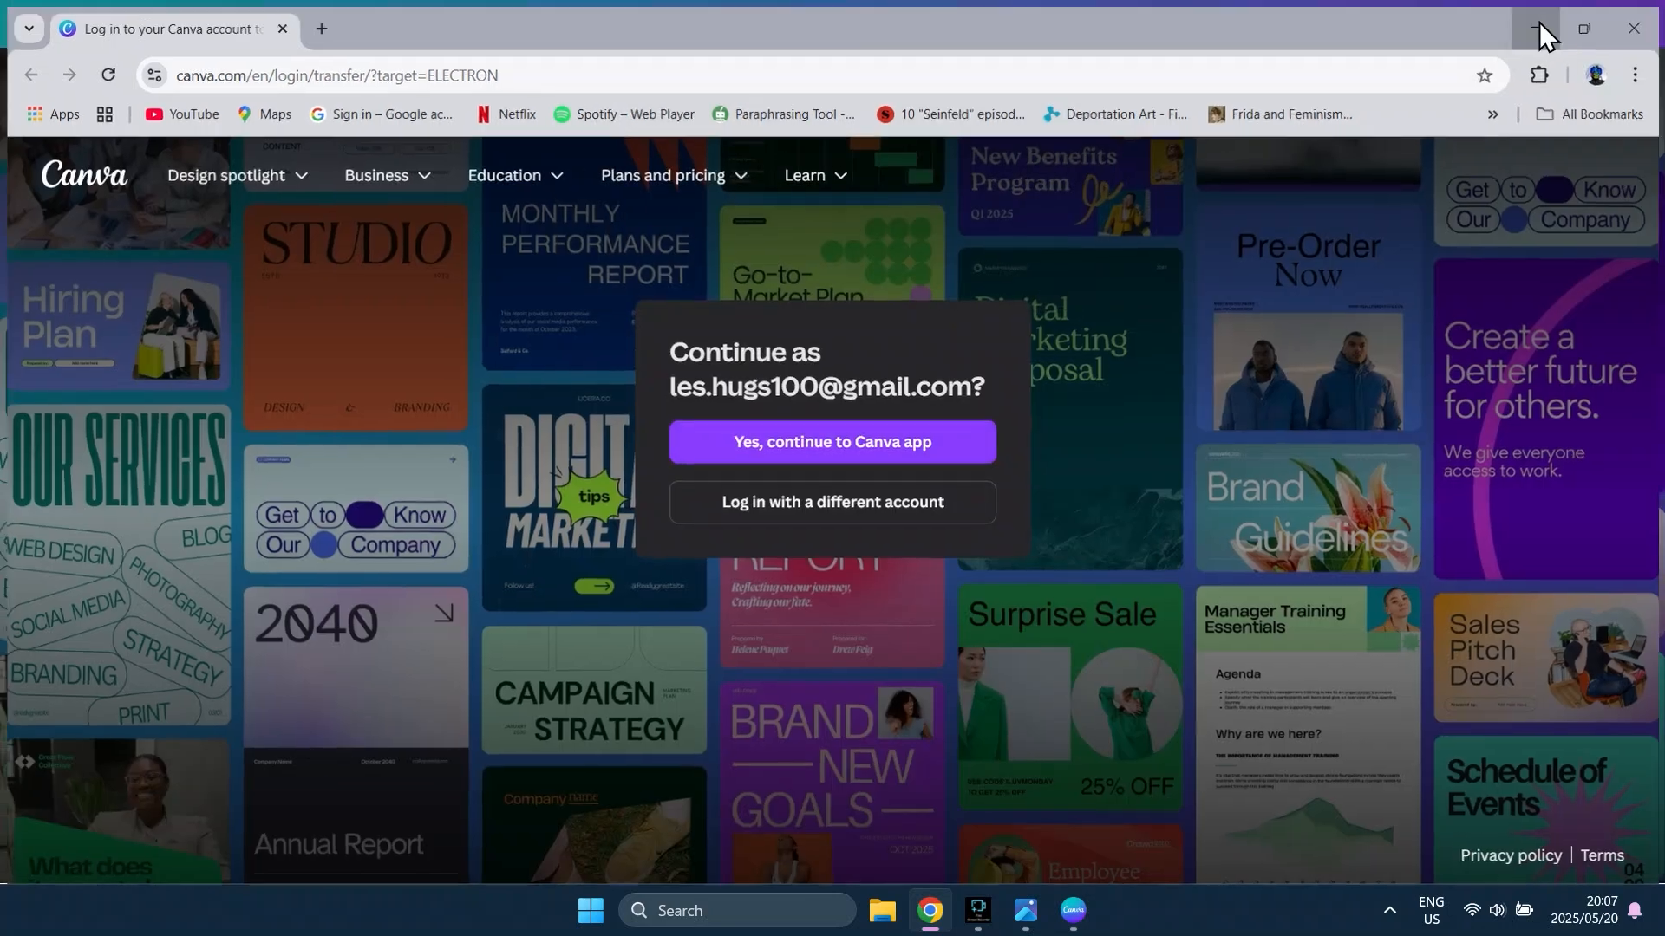
- Minimize the browser and Canva windows, view the screenshot of the Continue with email form, and close it
{"action": "left_click", "coordinate": [1540, 24]}
{"action": "left_click", "coordinate": [1543, 28]}
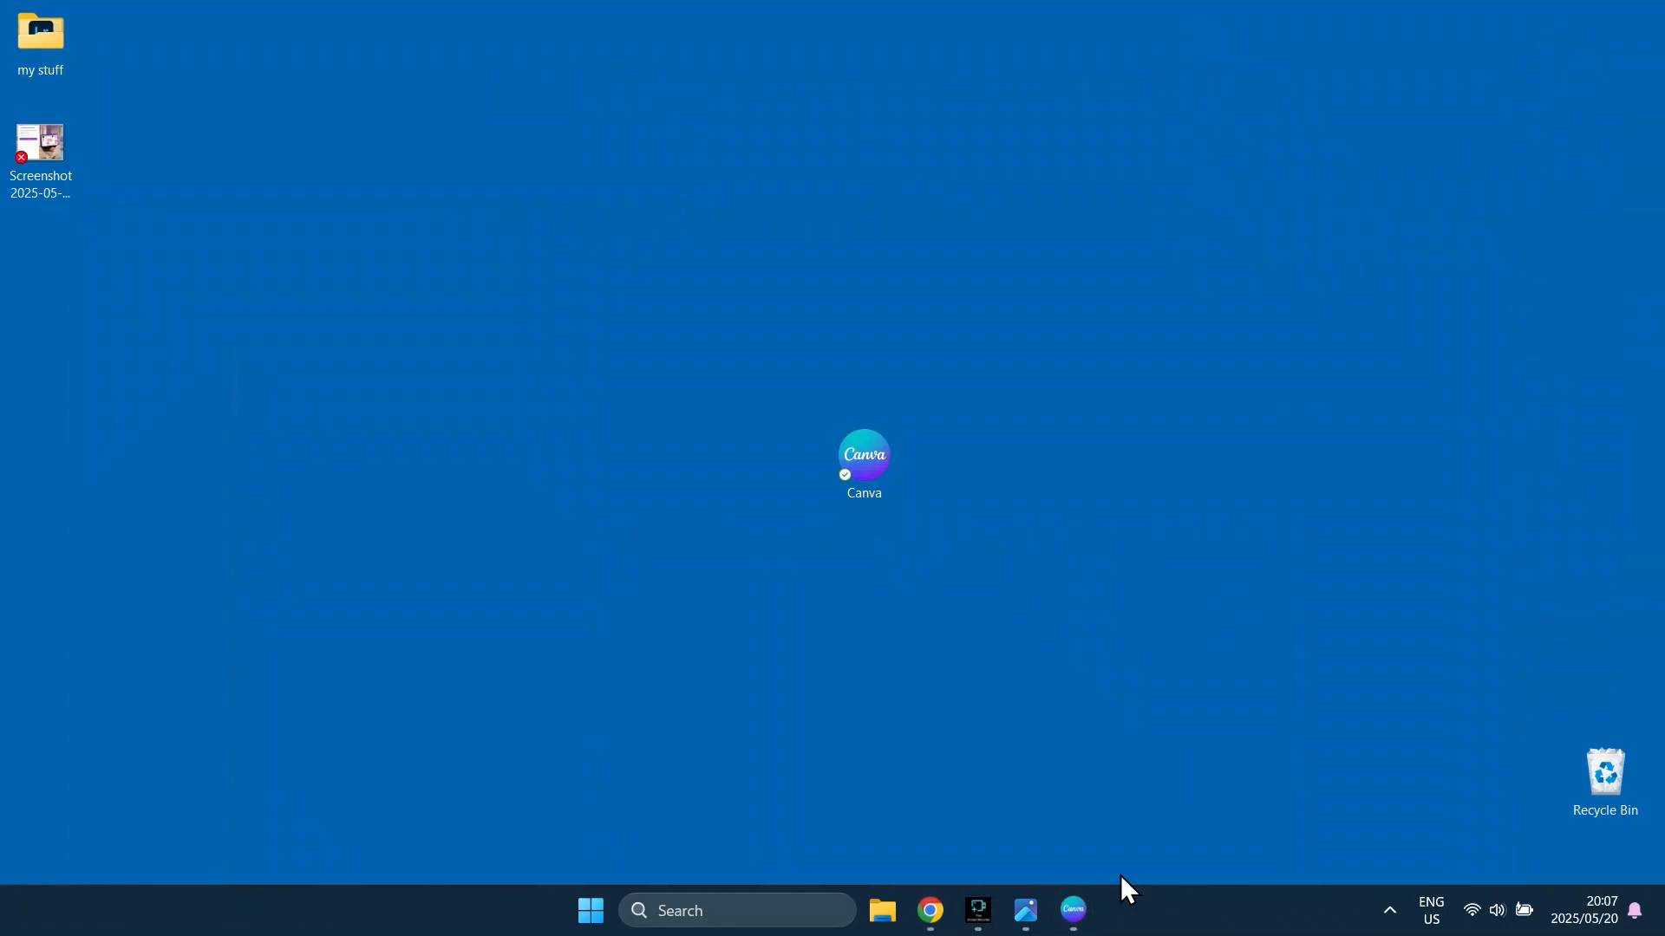
{"action": "left_click", "coordinate": [1025, 910]}
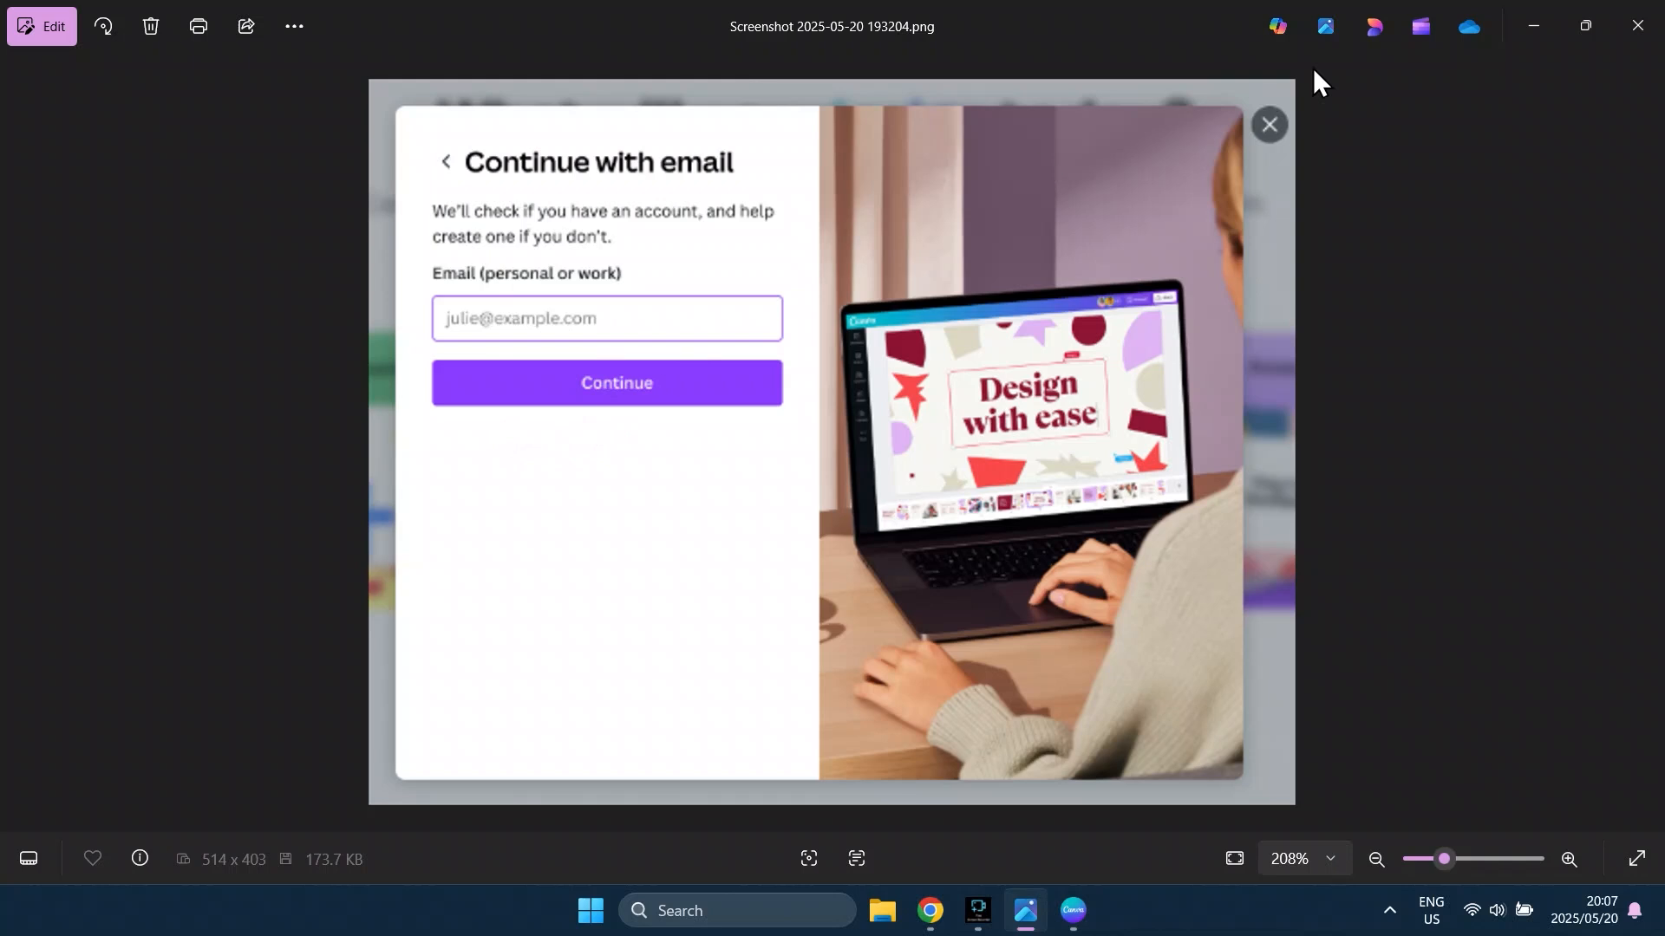
{"action": "left_click", "coordinate": [1637, 26]}
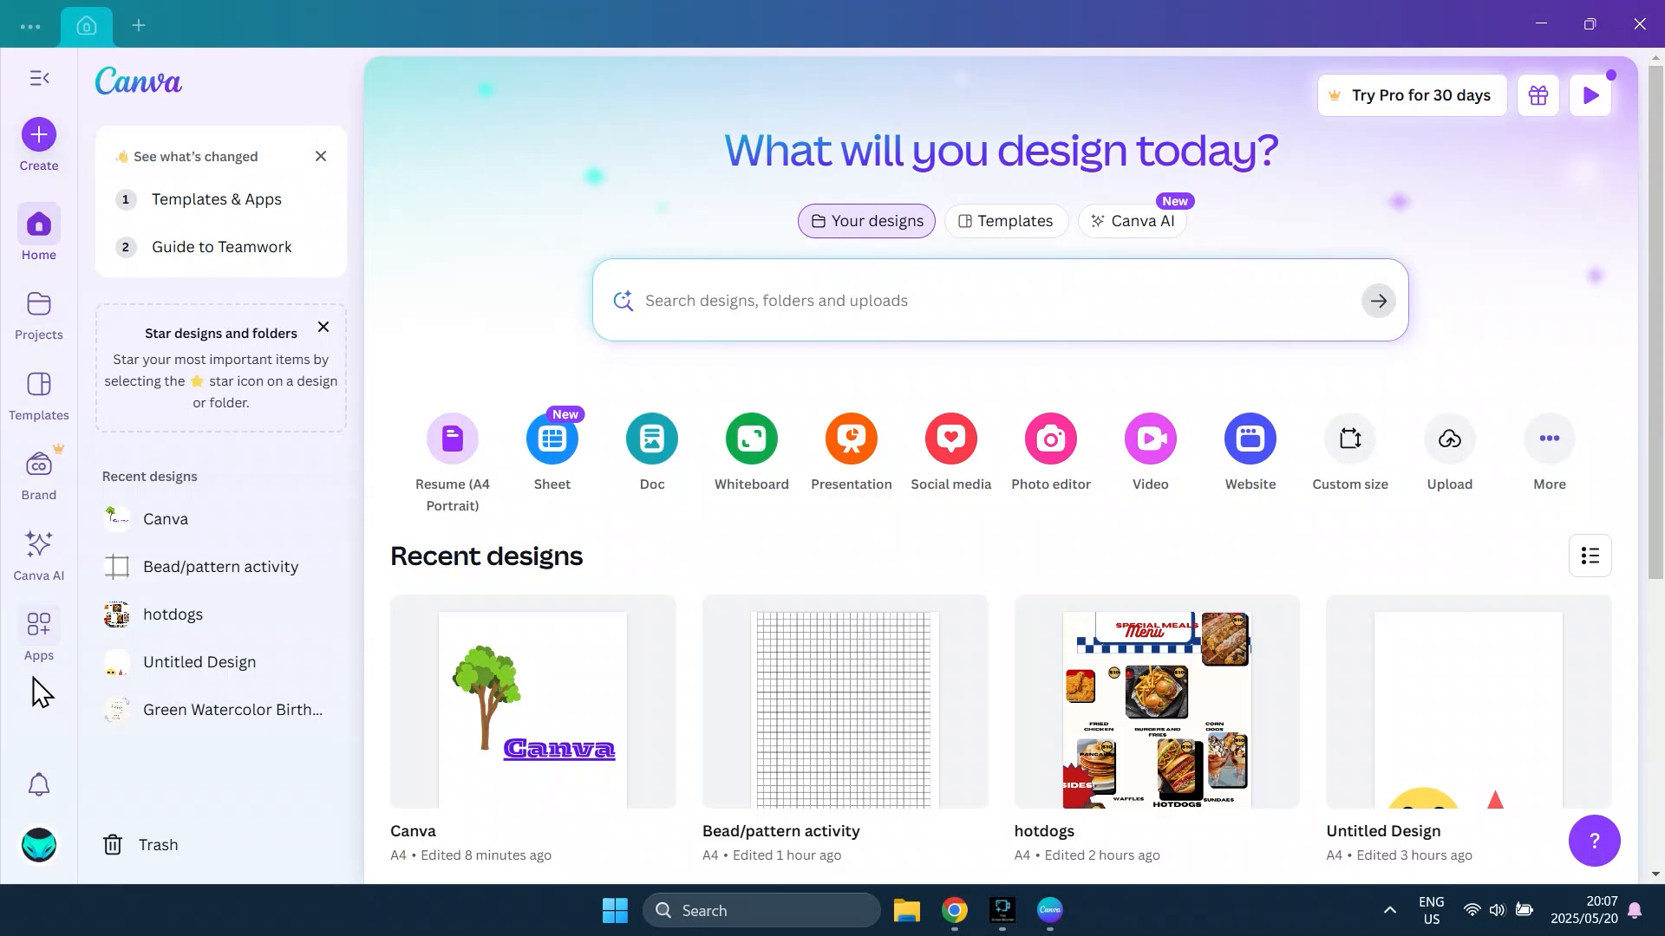
- Create a blank Resume (A4 Portrait) design and browse its Elements library
{"action": "left_click", "coordinate": [39, 136]}
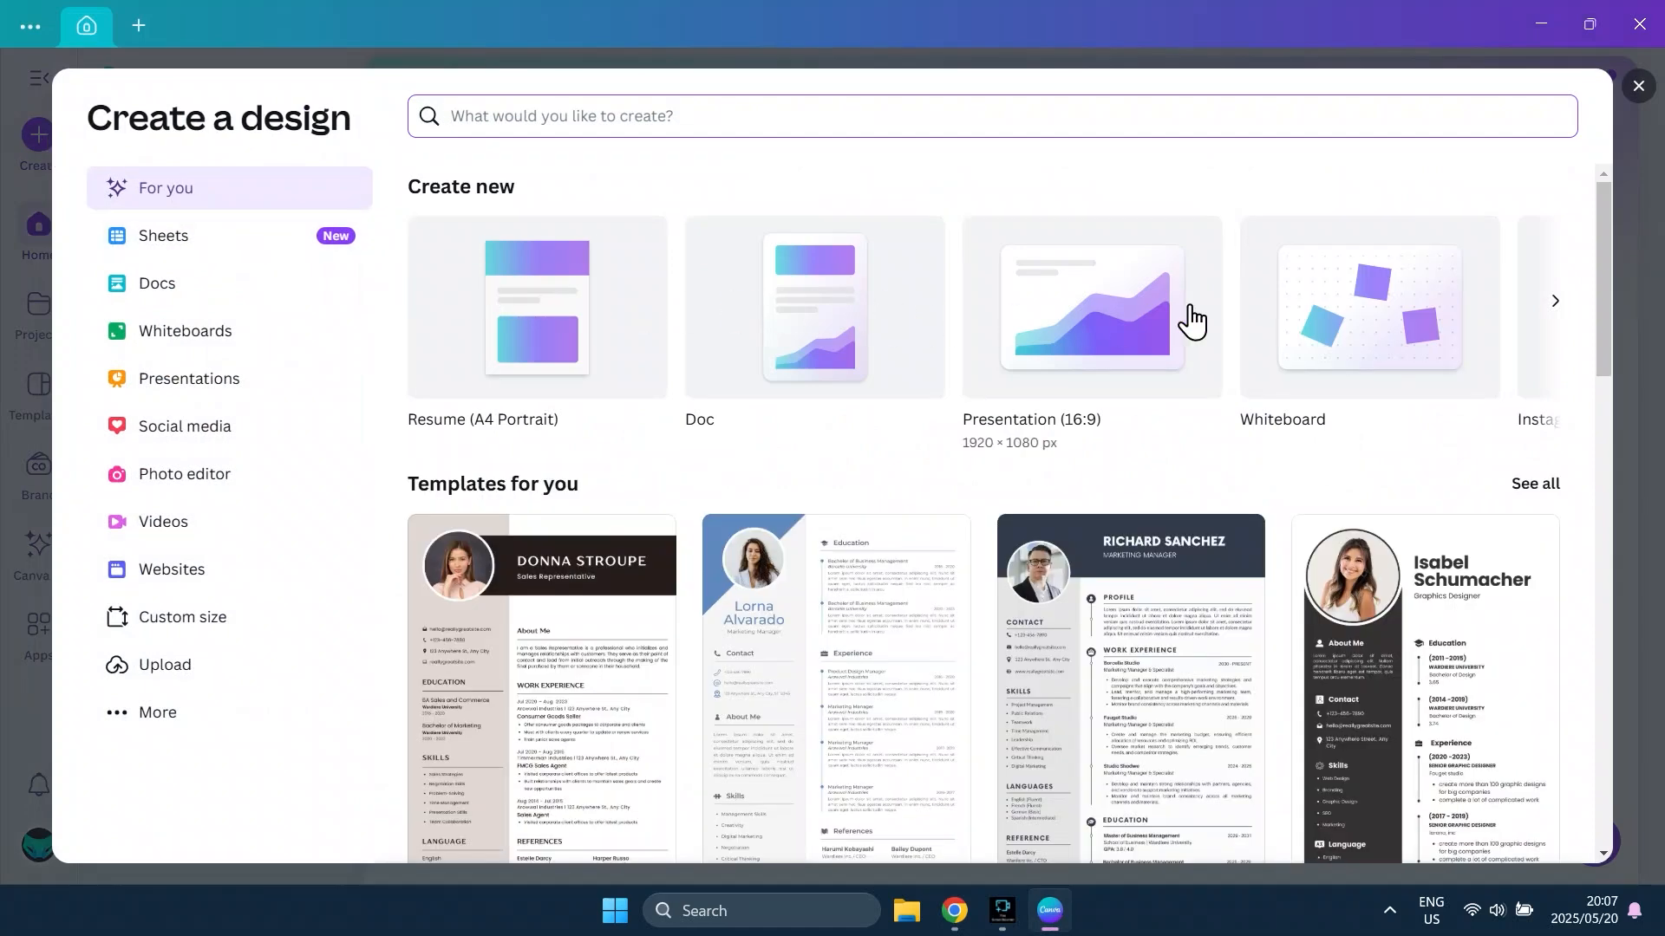
{"action": "left_click", "coordinate": [539, 342]}
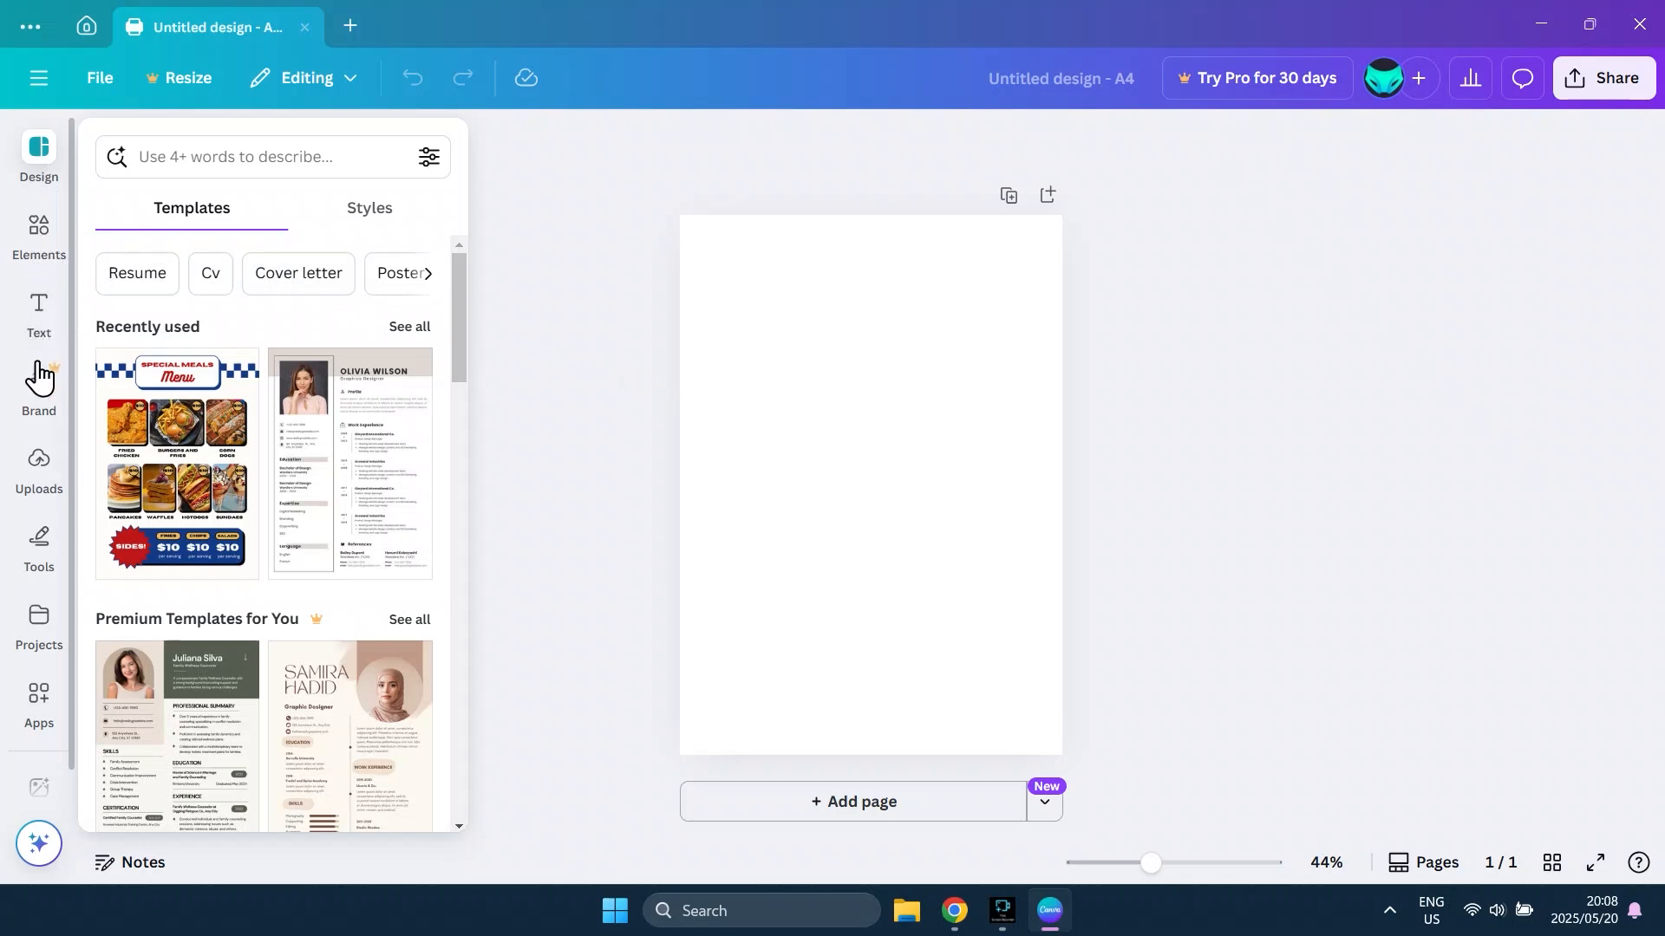
{"action": "left_click", "coordinate": [39, 251]}
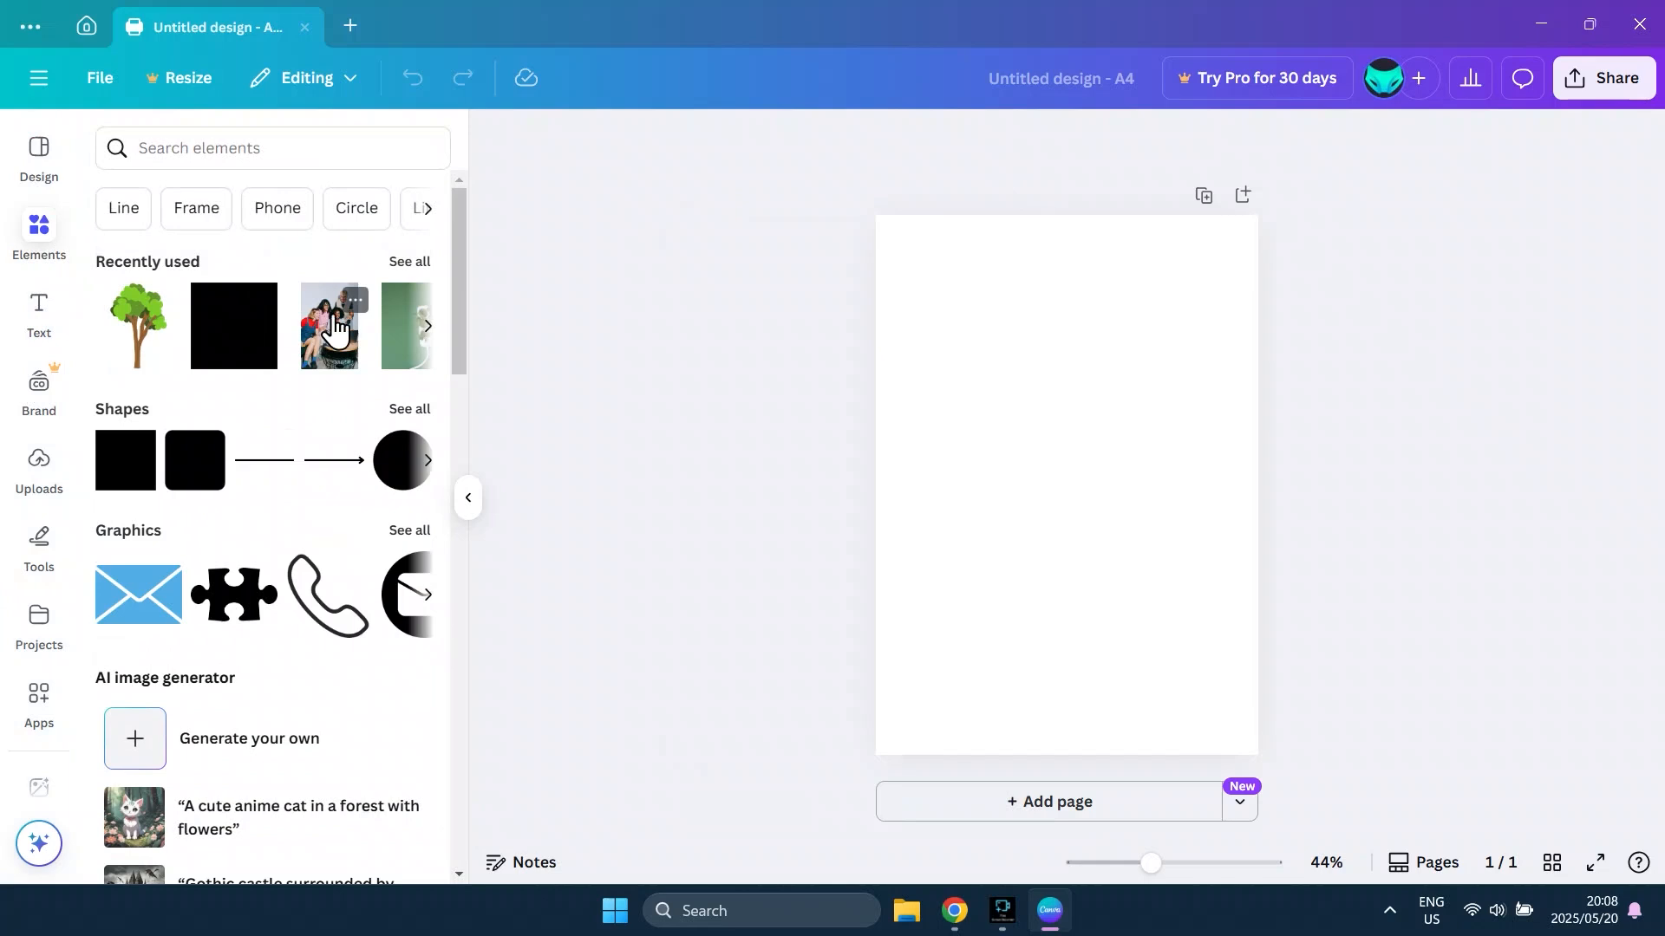
{"action": "mouse_move", "coordinate": [461, 308]}
{"action": "left_mouse_down"}
{"action": "mouse_move", "coordinate": [430, 565]}
{"action": "mouse_move", "coordinate": [457, 286]}
{"action": "left_mouse_up"}
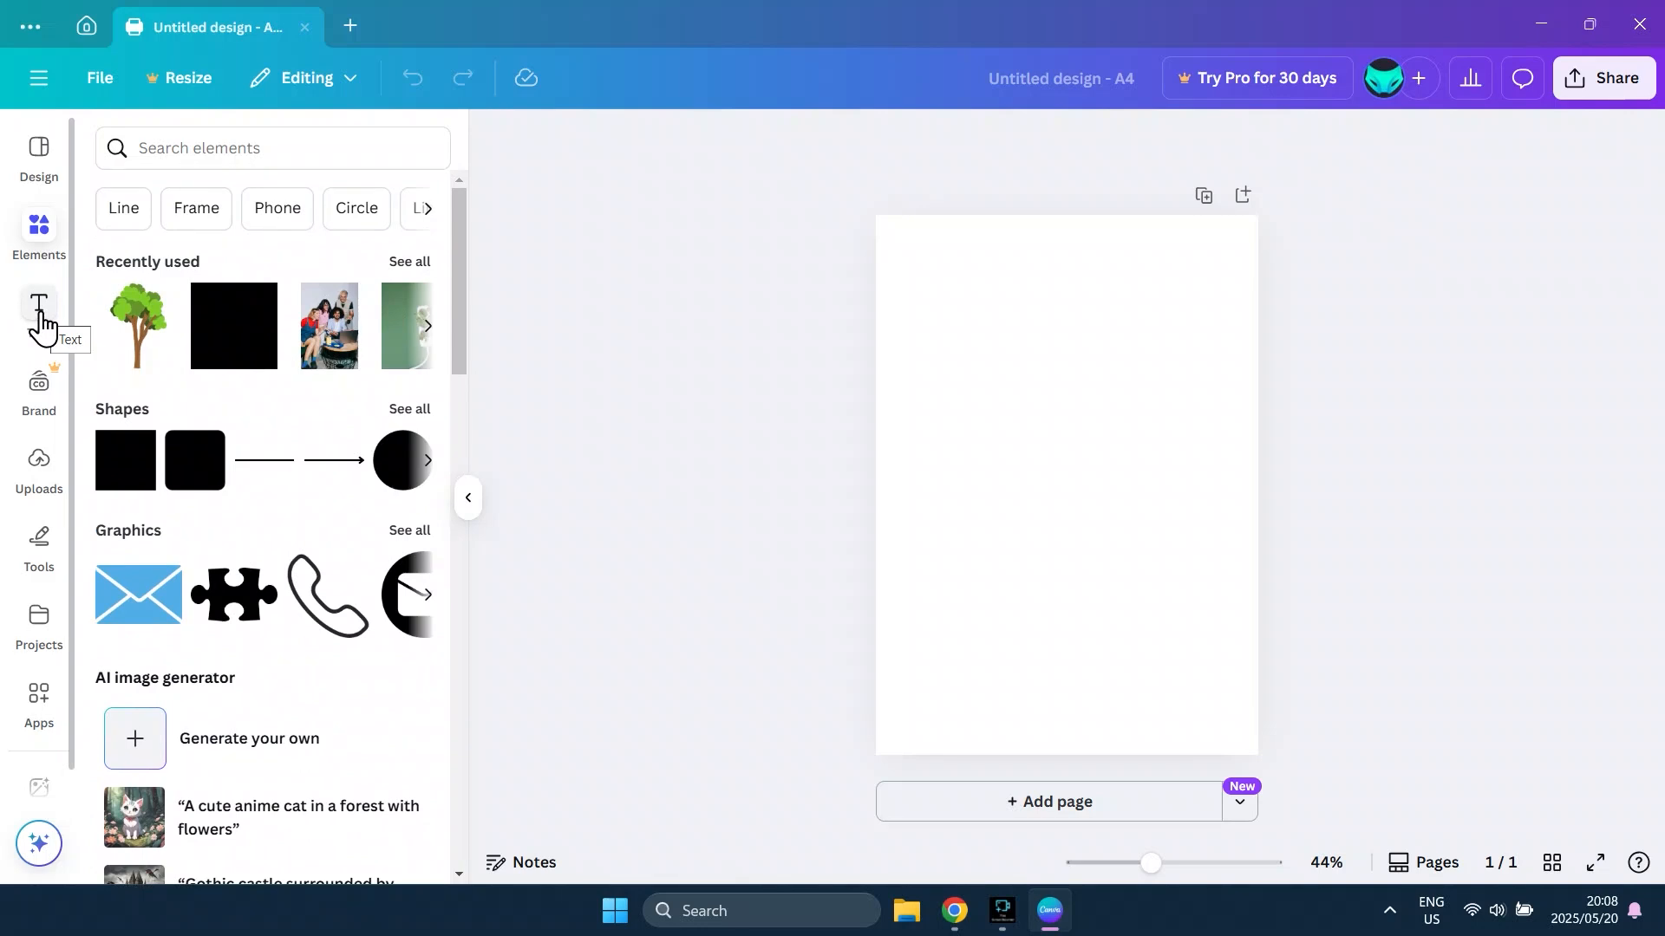
- Add a text box in the default Heading style to the blank page
{"action": "left_click", "coordinate": [41, 325]}
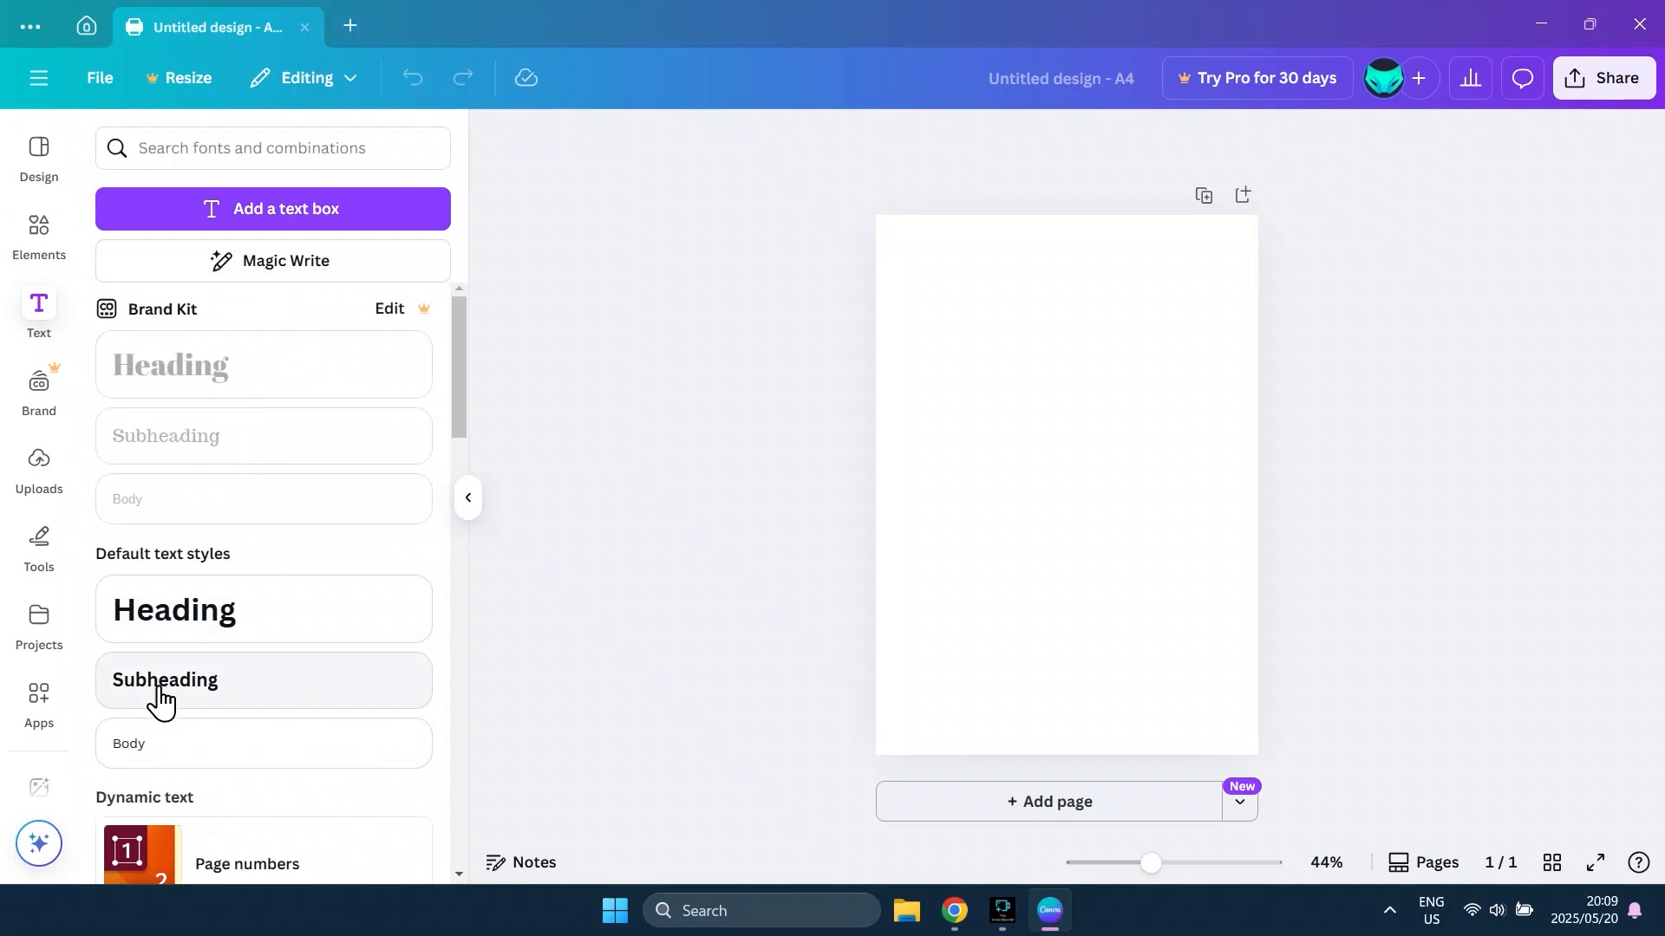
{"action": "left_click", "coordinate": [176, 610]}
{"action": "left_click", "coordinate": [1141, 586]}
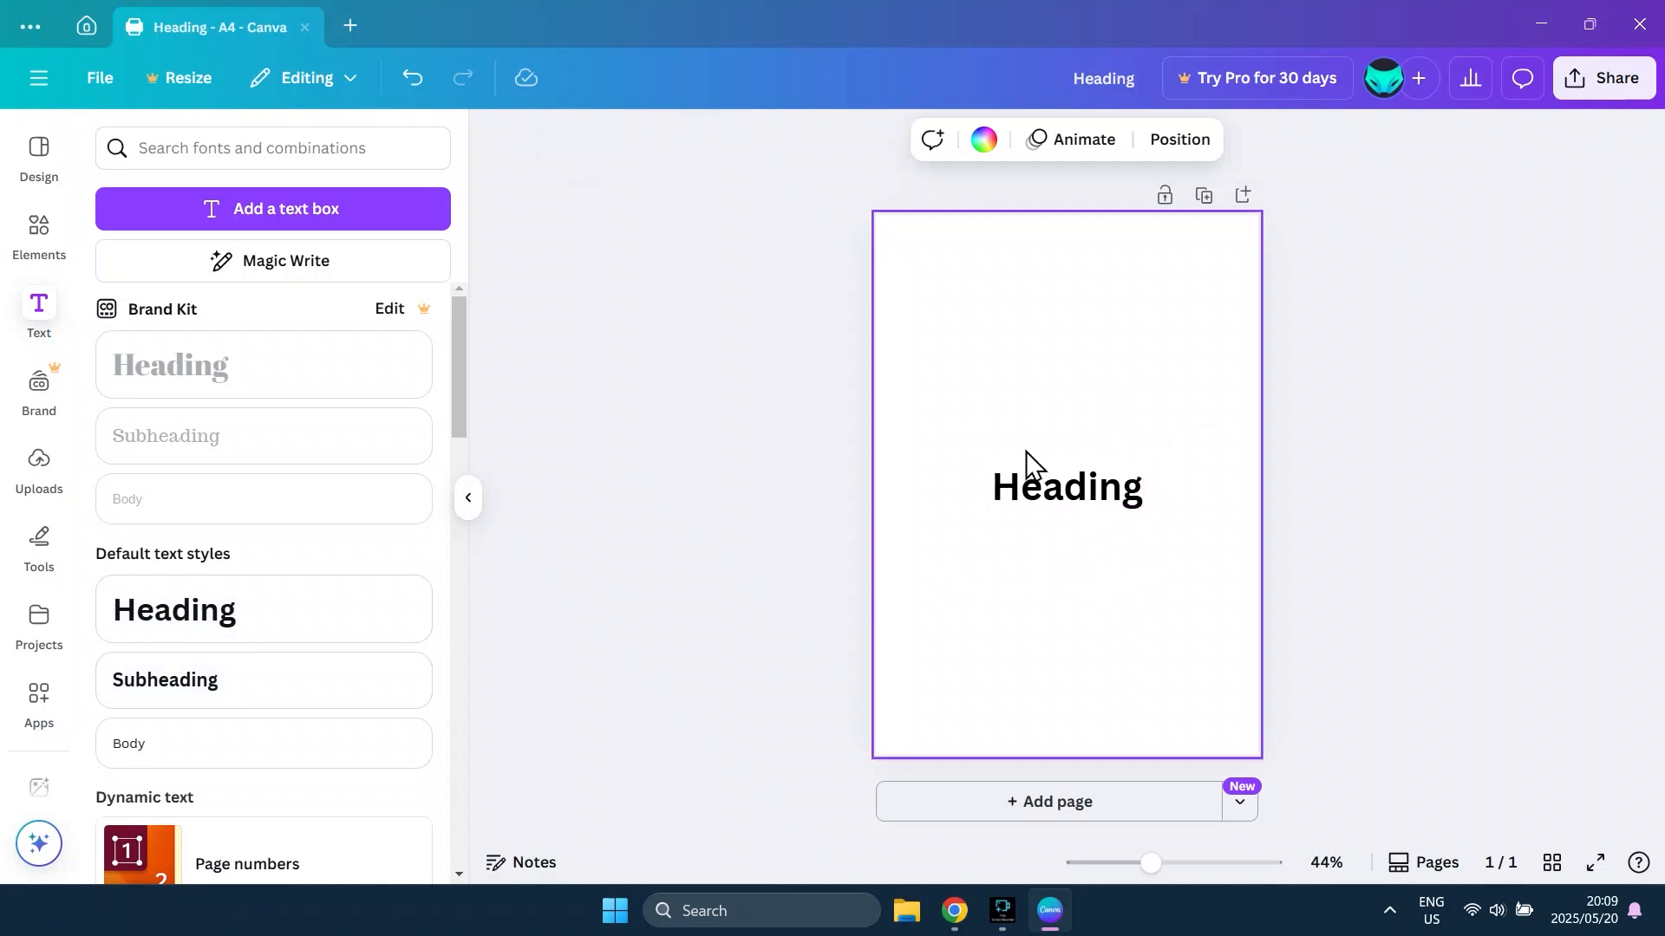
- Replace the heading's placeholder text with "Canva"
{"action": "left_click", "coordinate": [1070, 486]}
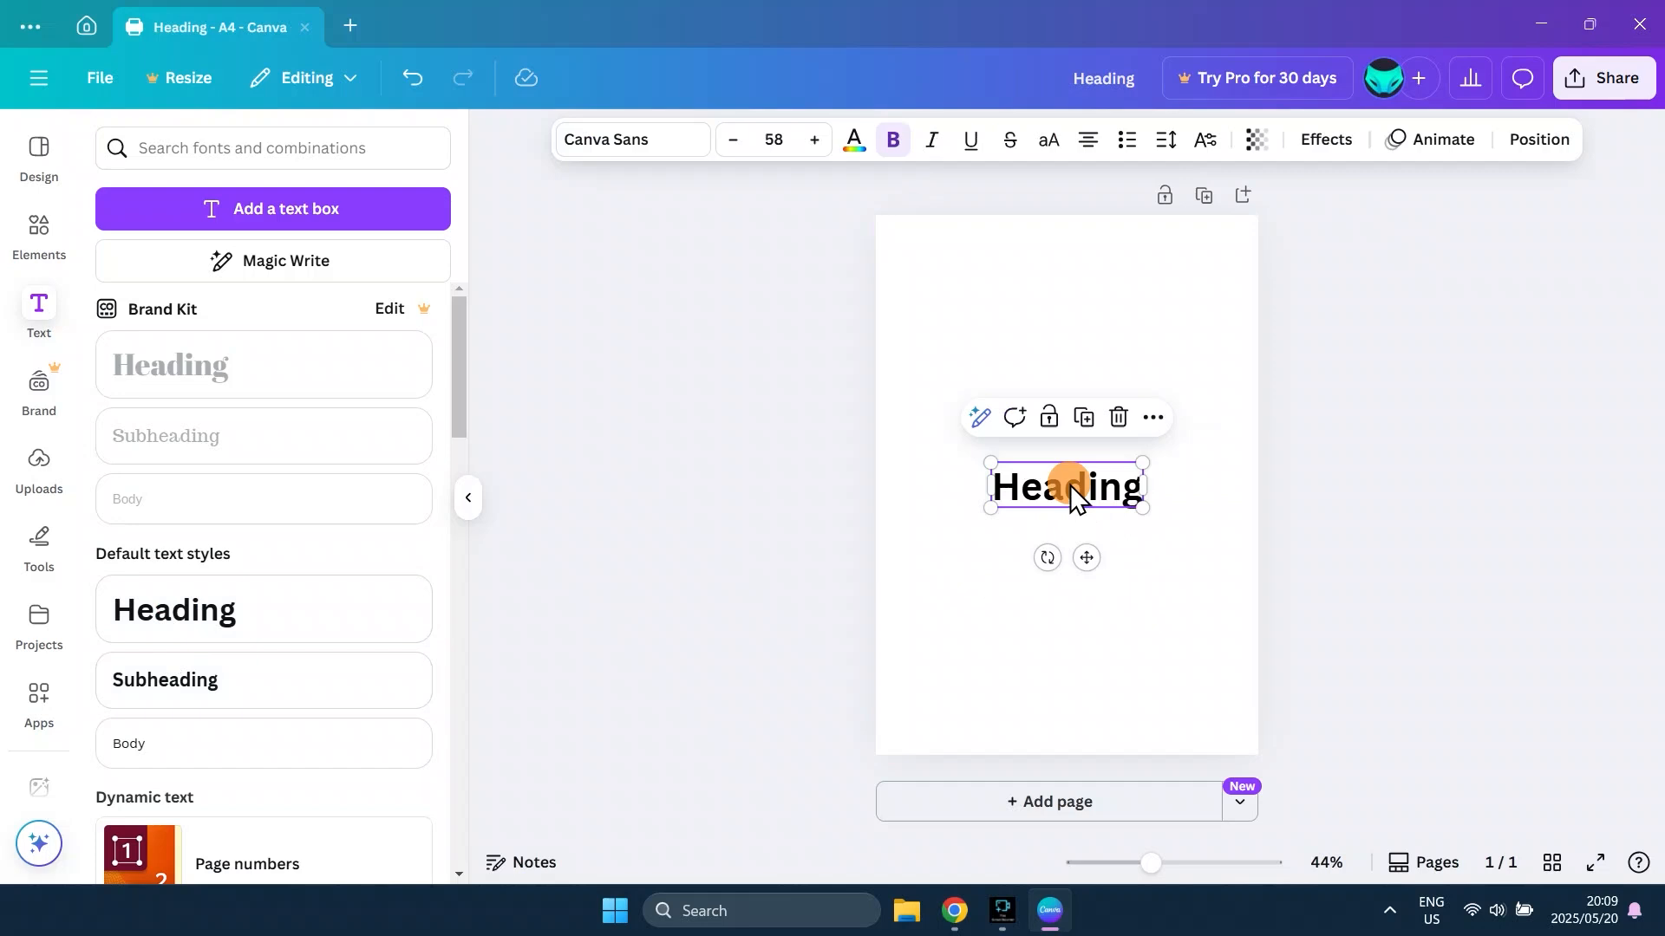
{"action": "left_click", "coordinate": [1070, 485]}
{"action": "left_click", "coordinate": [1099, 484]}
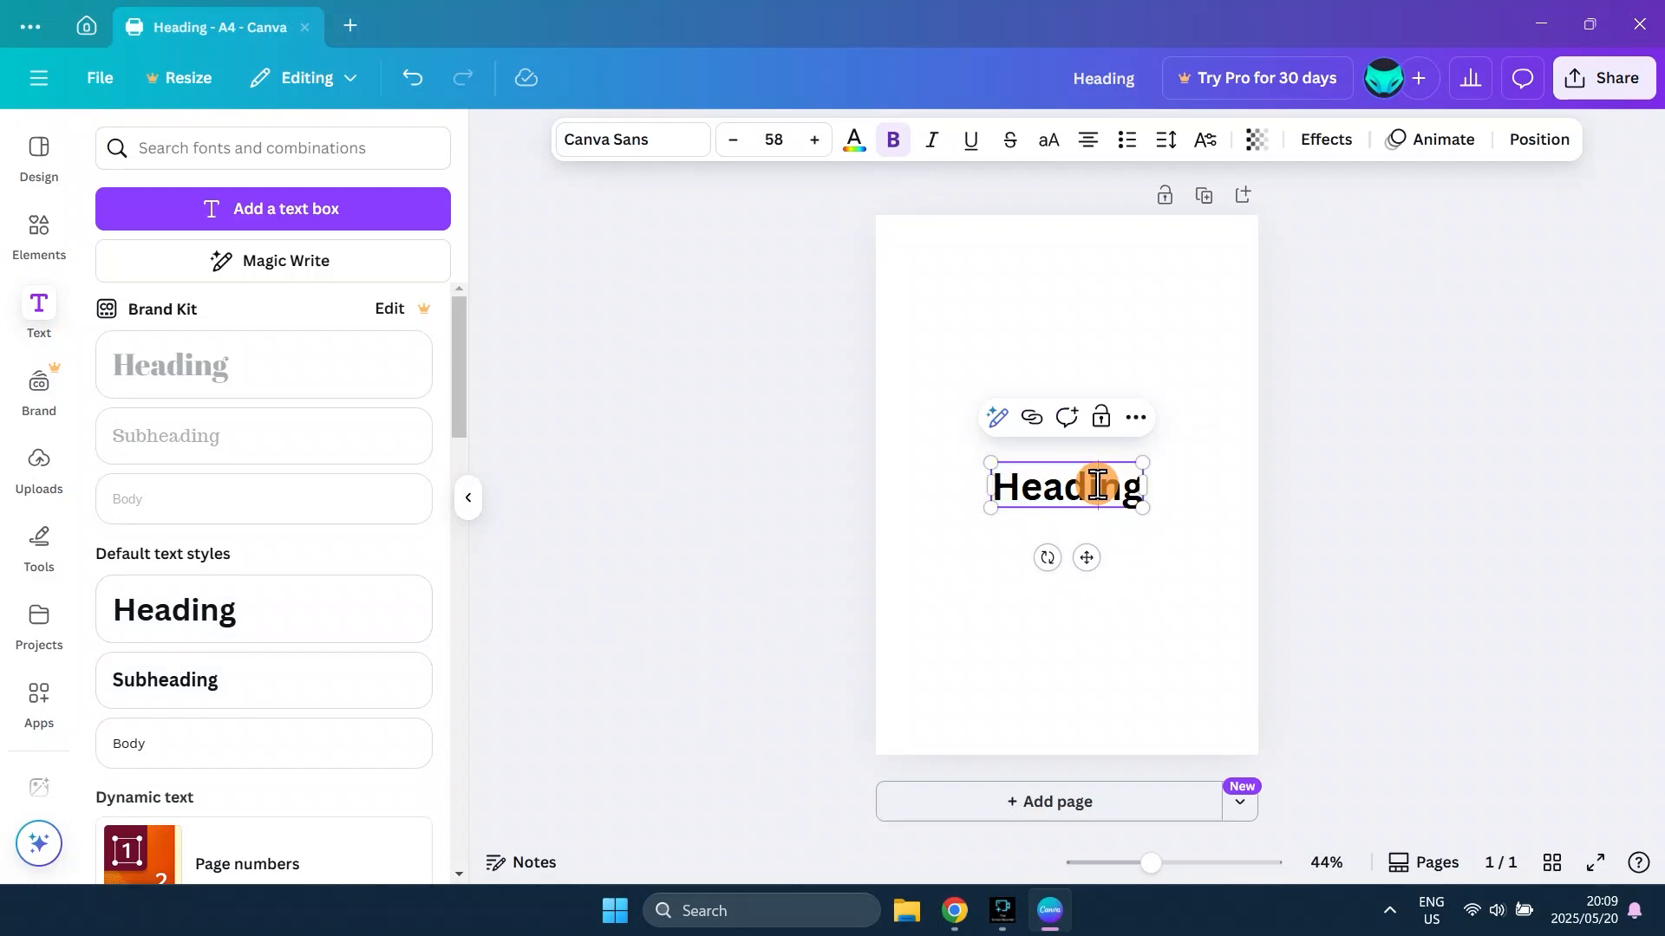
{"action": "left_click", "coordinate": [1135, 484]}
{"action": "left_click_drag", "start_coordinate": [1135, 484], "coordinate": [1004, 478]}
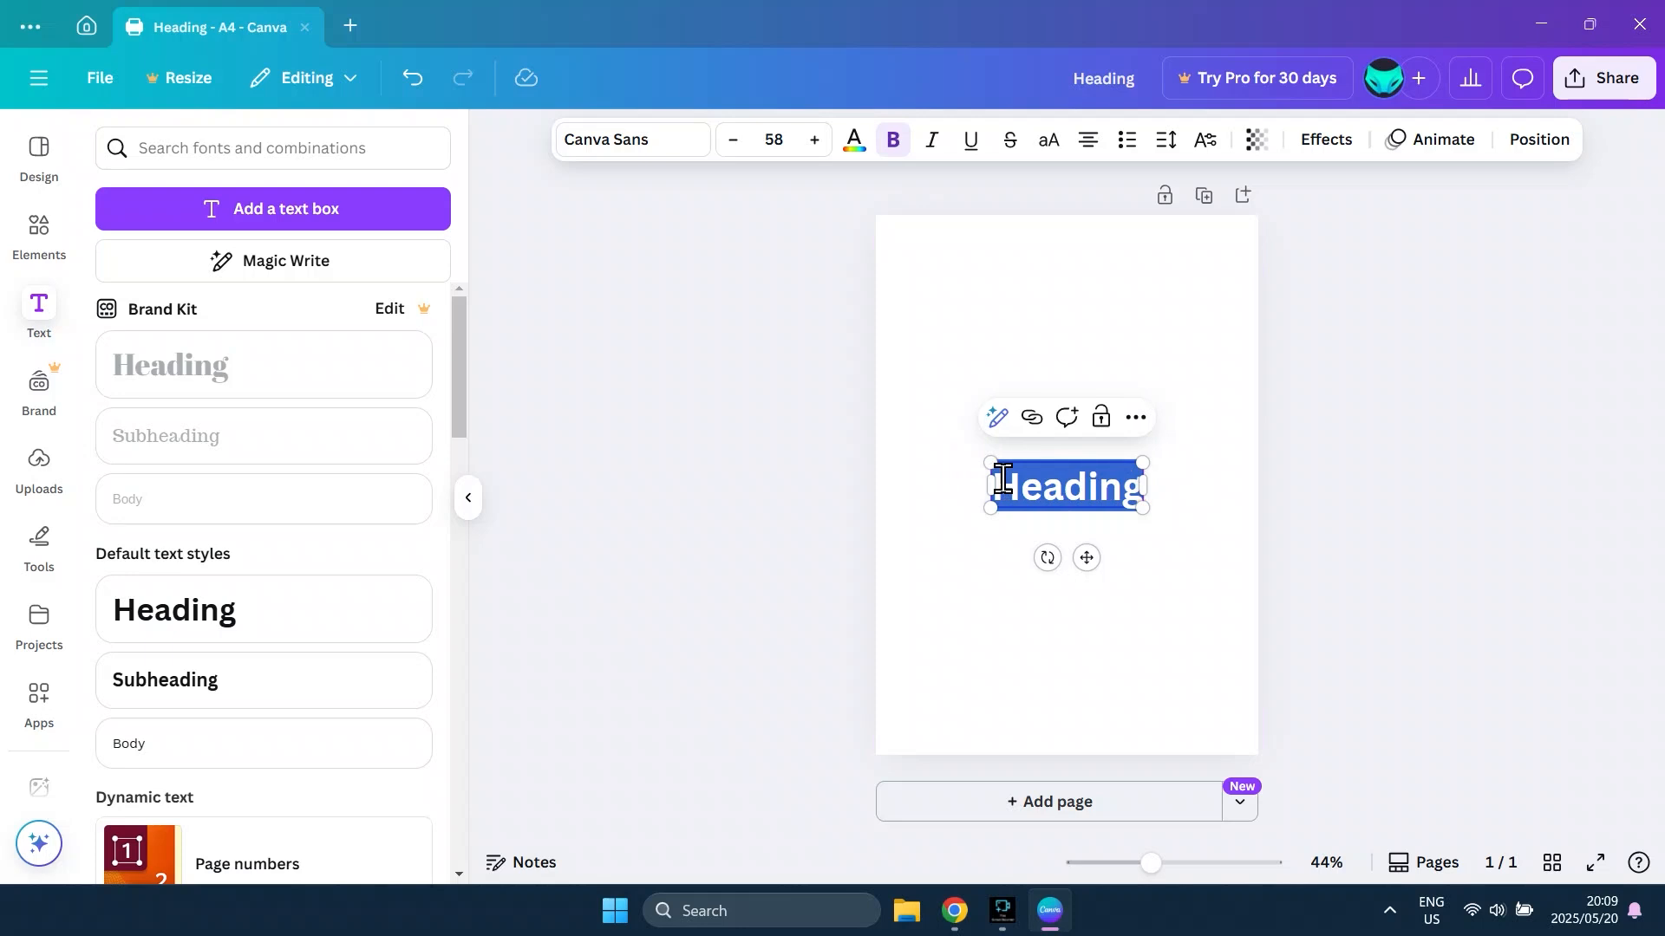
{"action": "key", "text": "BackSpace"}
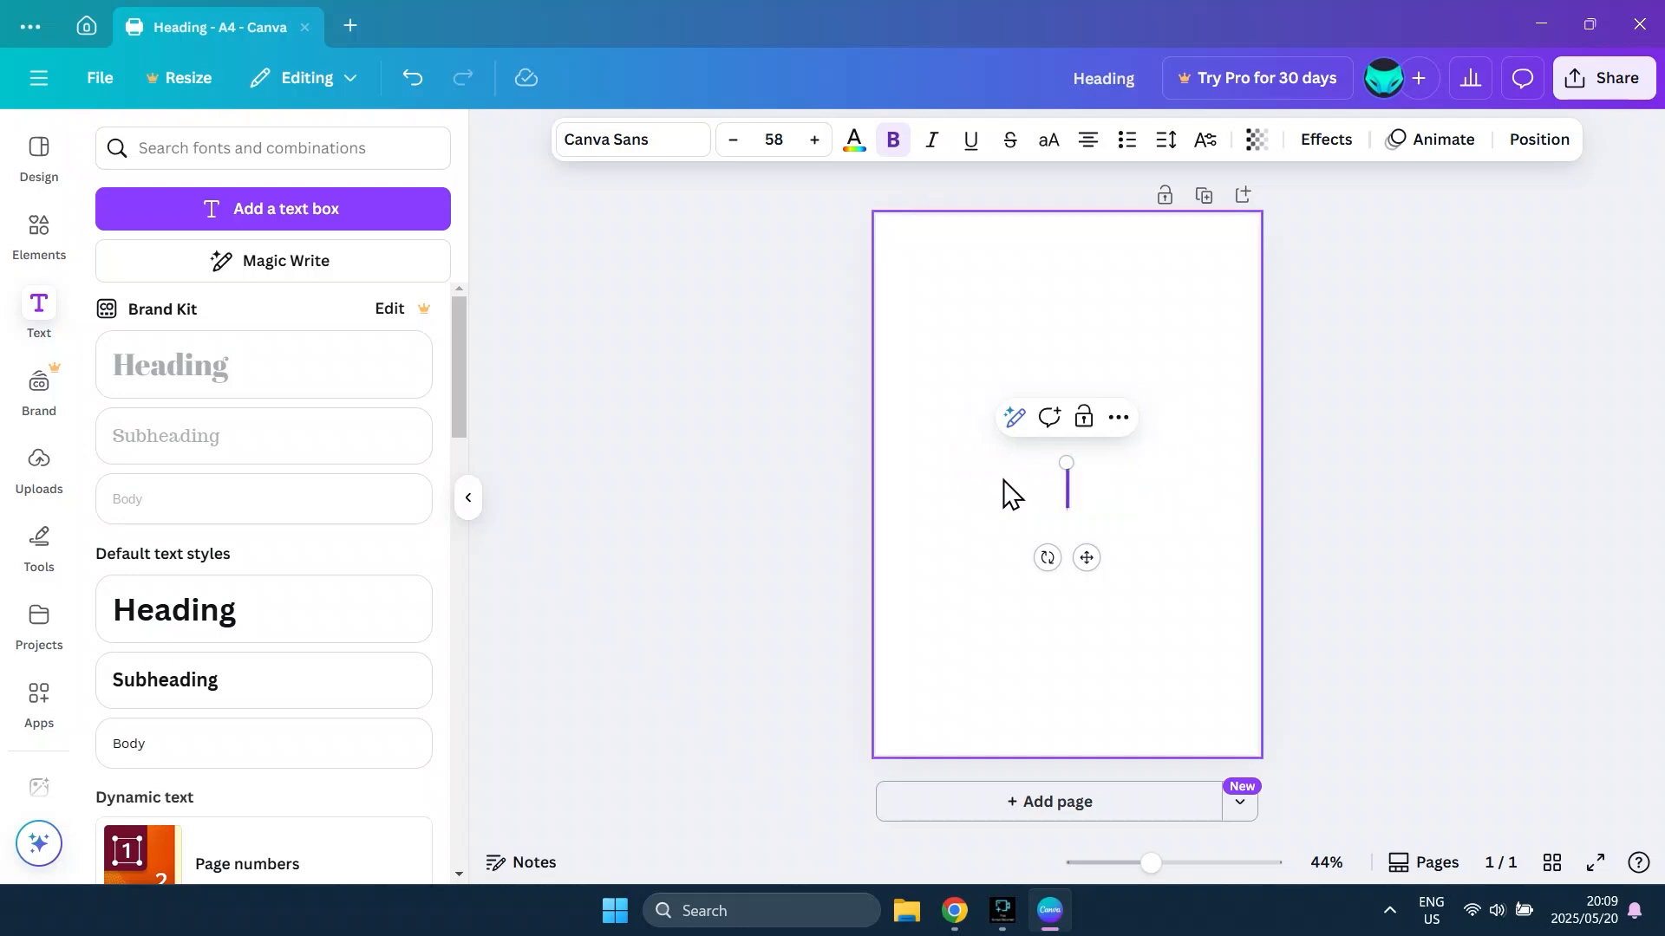
{"action": "type", "text": "Canva"}
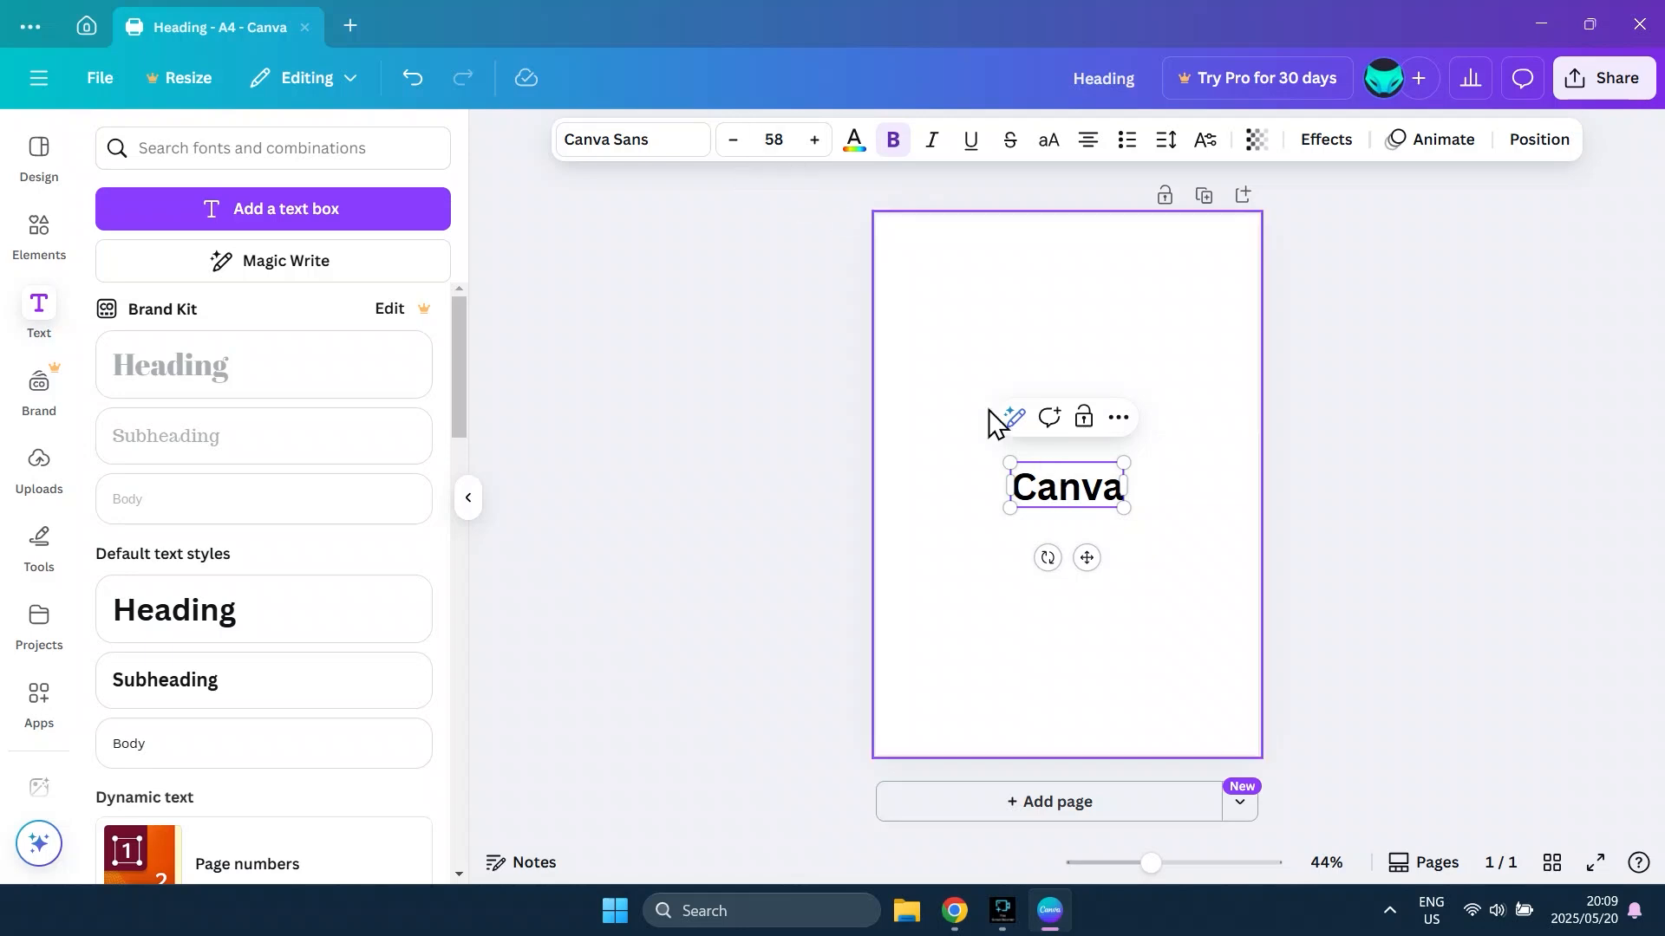
- Set the font size of the "Canva" heading to 76
{"action": "left_click_drag", "start_coordinate": [1118, 490], "coordinate": [1012, 496]}
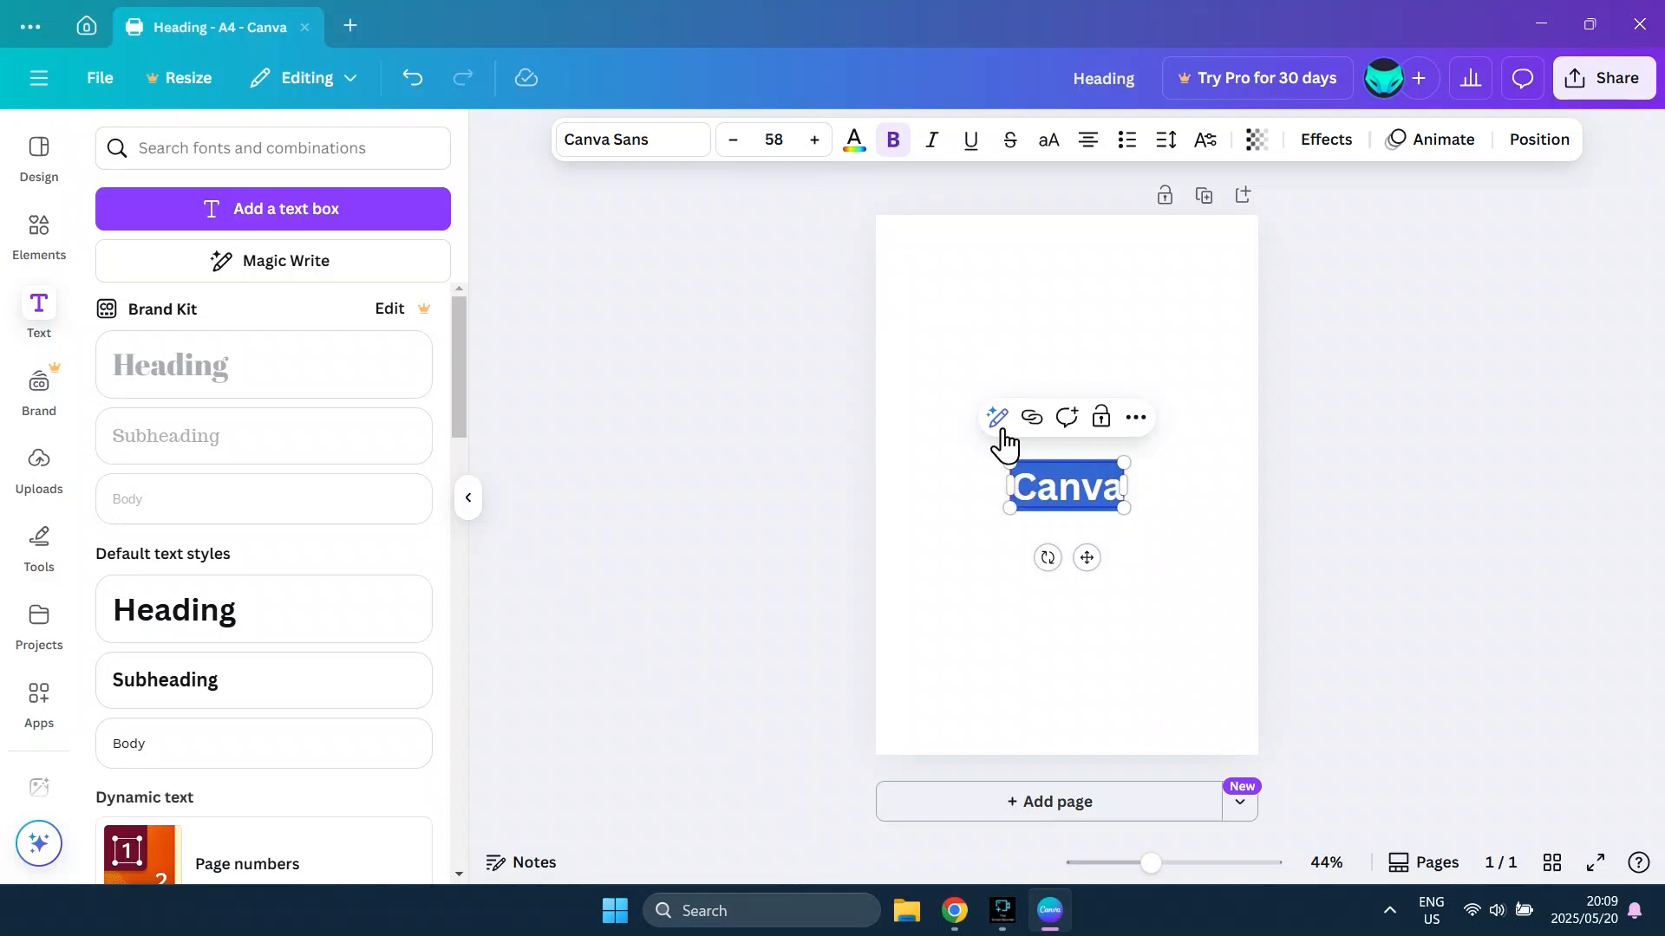
{"action": "left_click", "coordinate": [818, 141]}
{"action": "left_click_drag", "start_coordinate": [819, 144], "coordinate": [820, 144]}
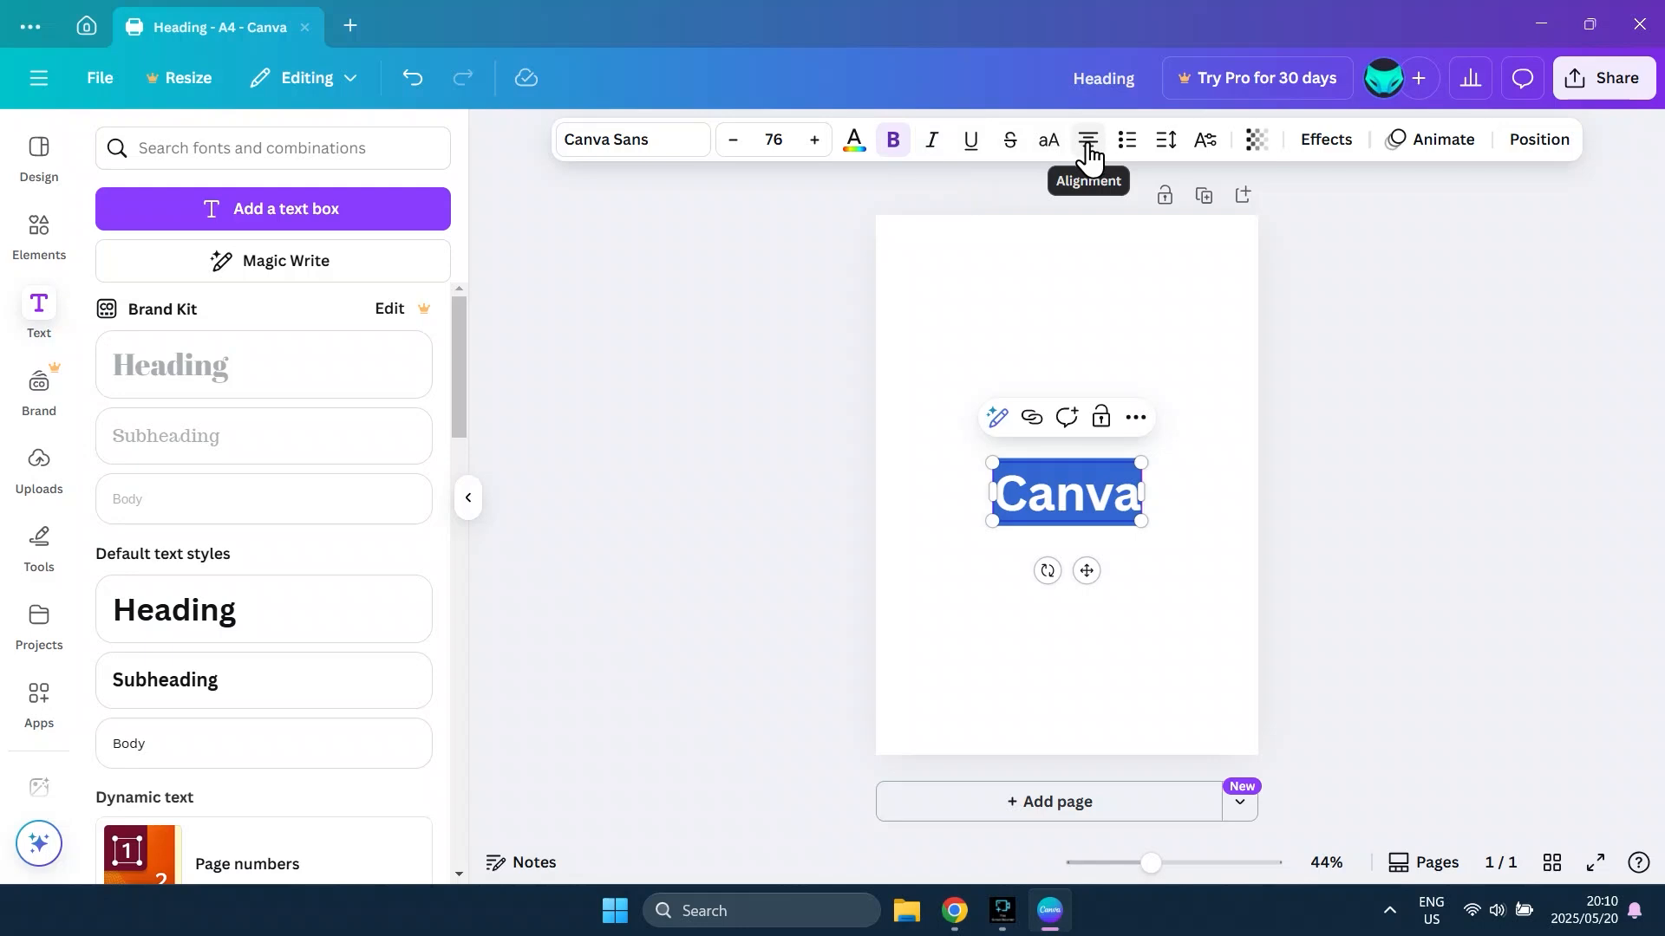
- Change the font of the "Canva" heading to Leckerli One from the Handwriting category
{"action": "left_click", "coordinate": [648, 144]}
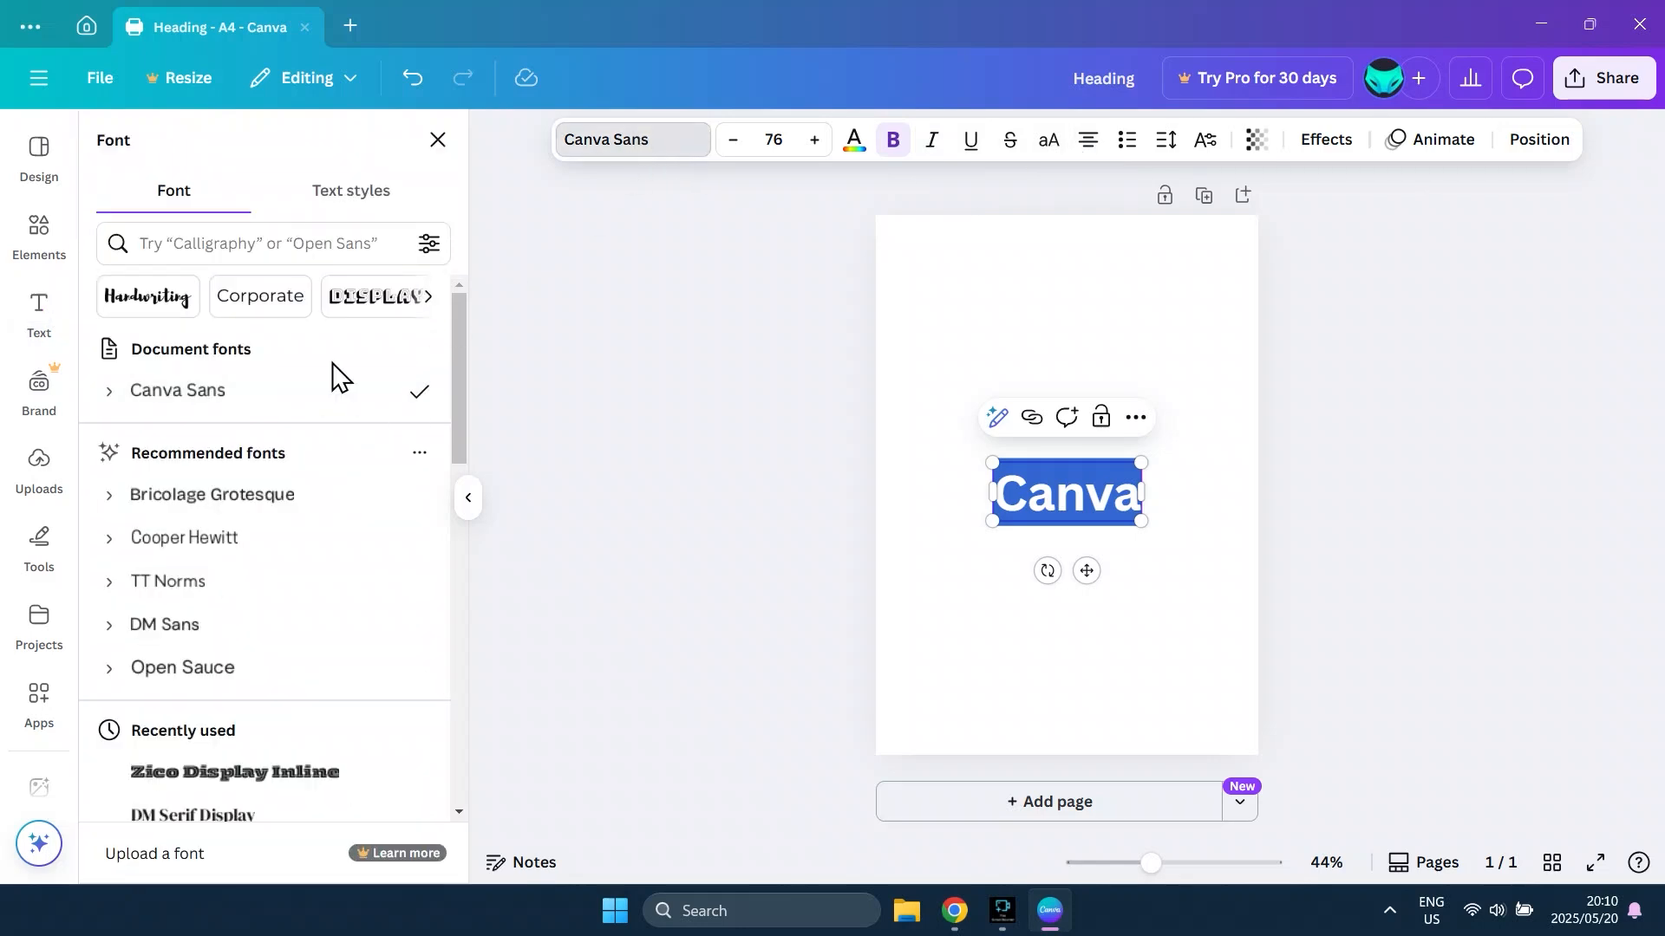
{"action": "left_click", "coordinate": [426, 297]}
{"action": "left_click", "coordinate": [427, 299]}
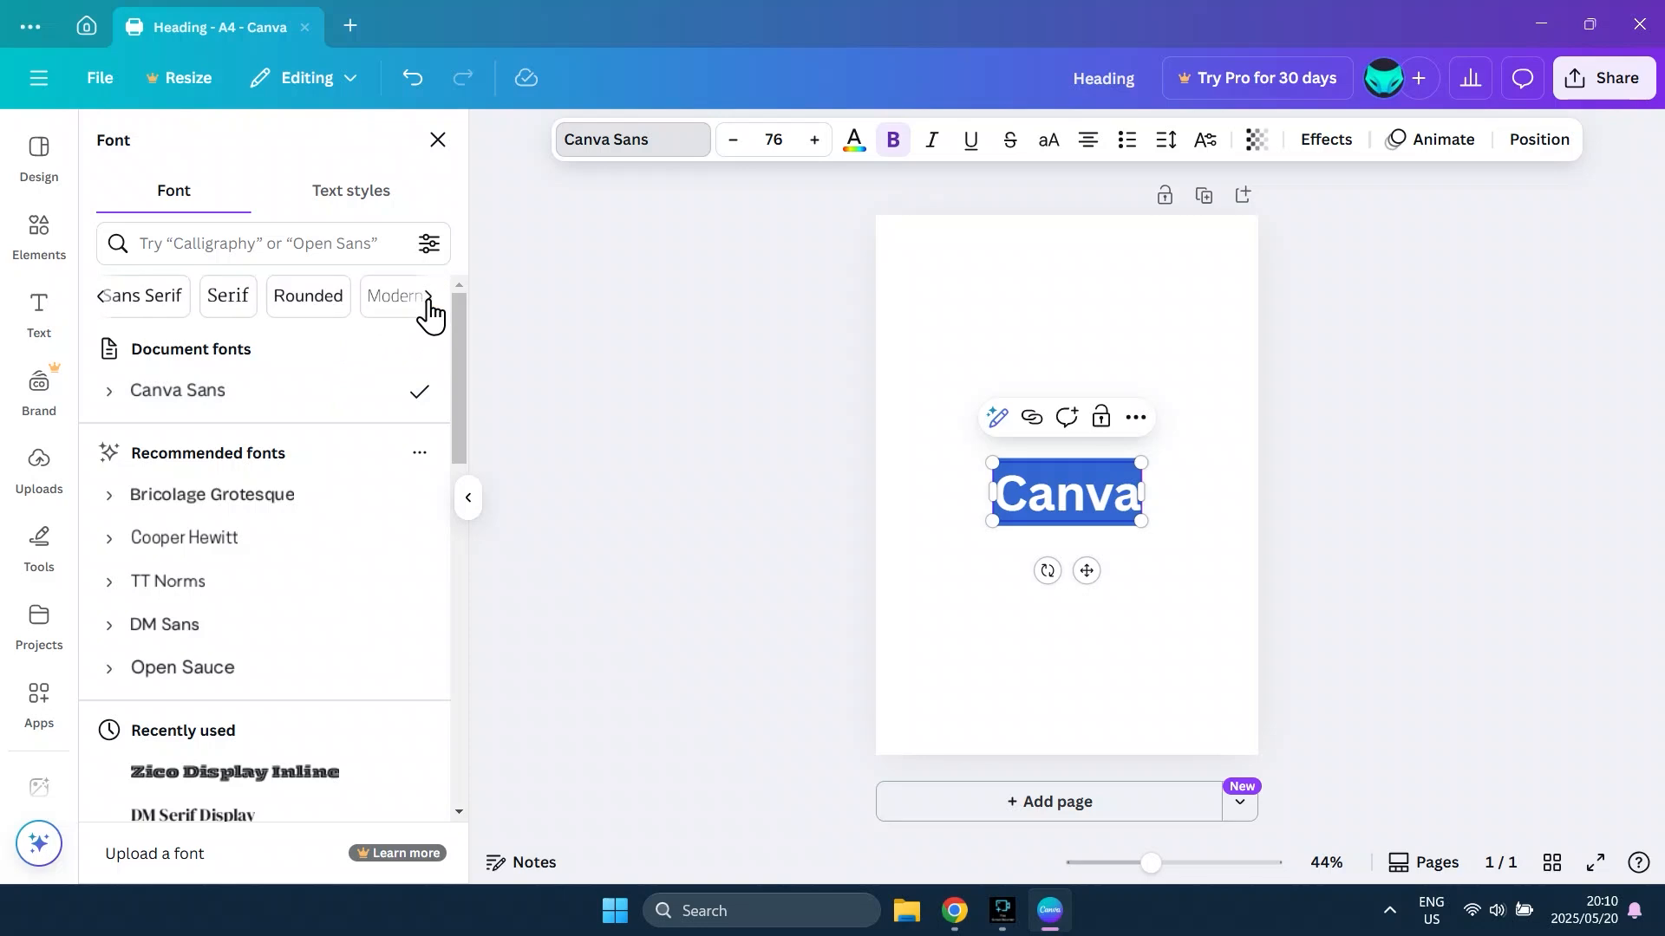
{"action": "mouse_move", "coordinate": [451, 374]}
{"action": "left_mouse_down"}
{"action": "mouse_move", "coordinate": [440, 458]}
{"action": "mouse_move", "coordinate": [440, 345]}
{"action": "left_mouse_up"}
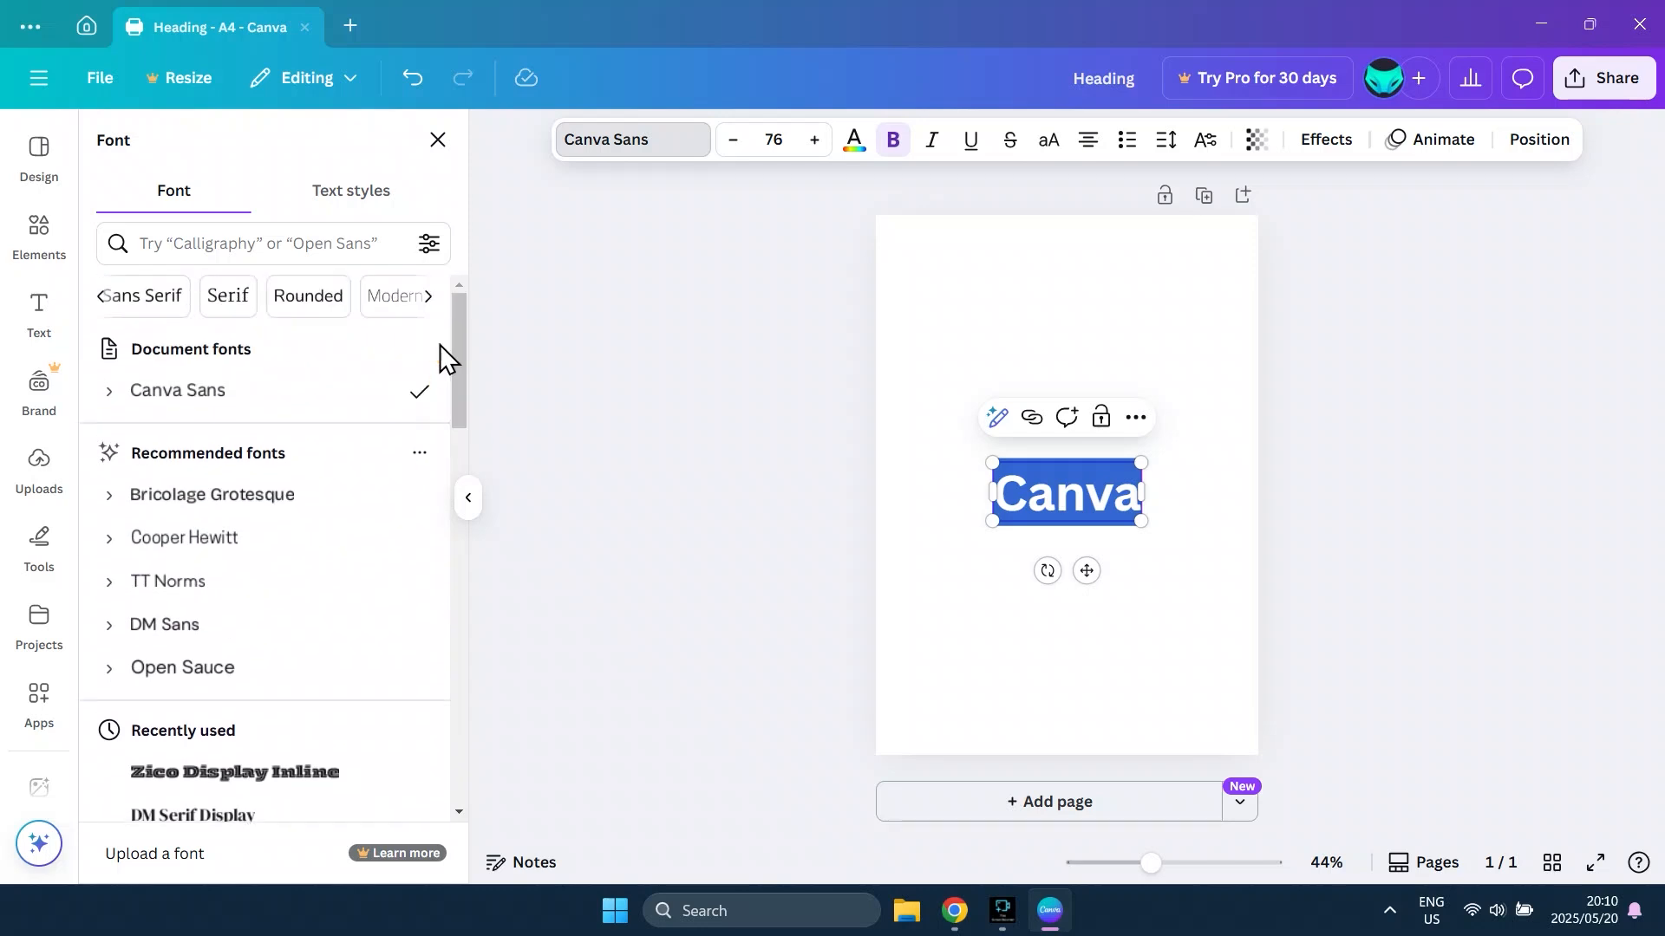
{"action": "left_click", "coordinate": [106, 299]}
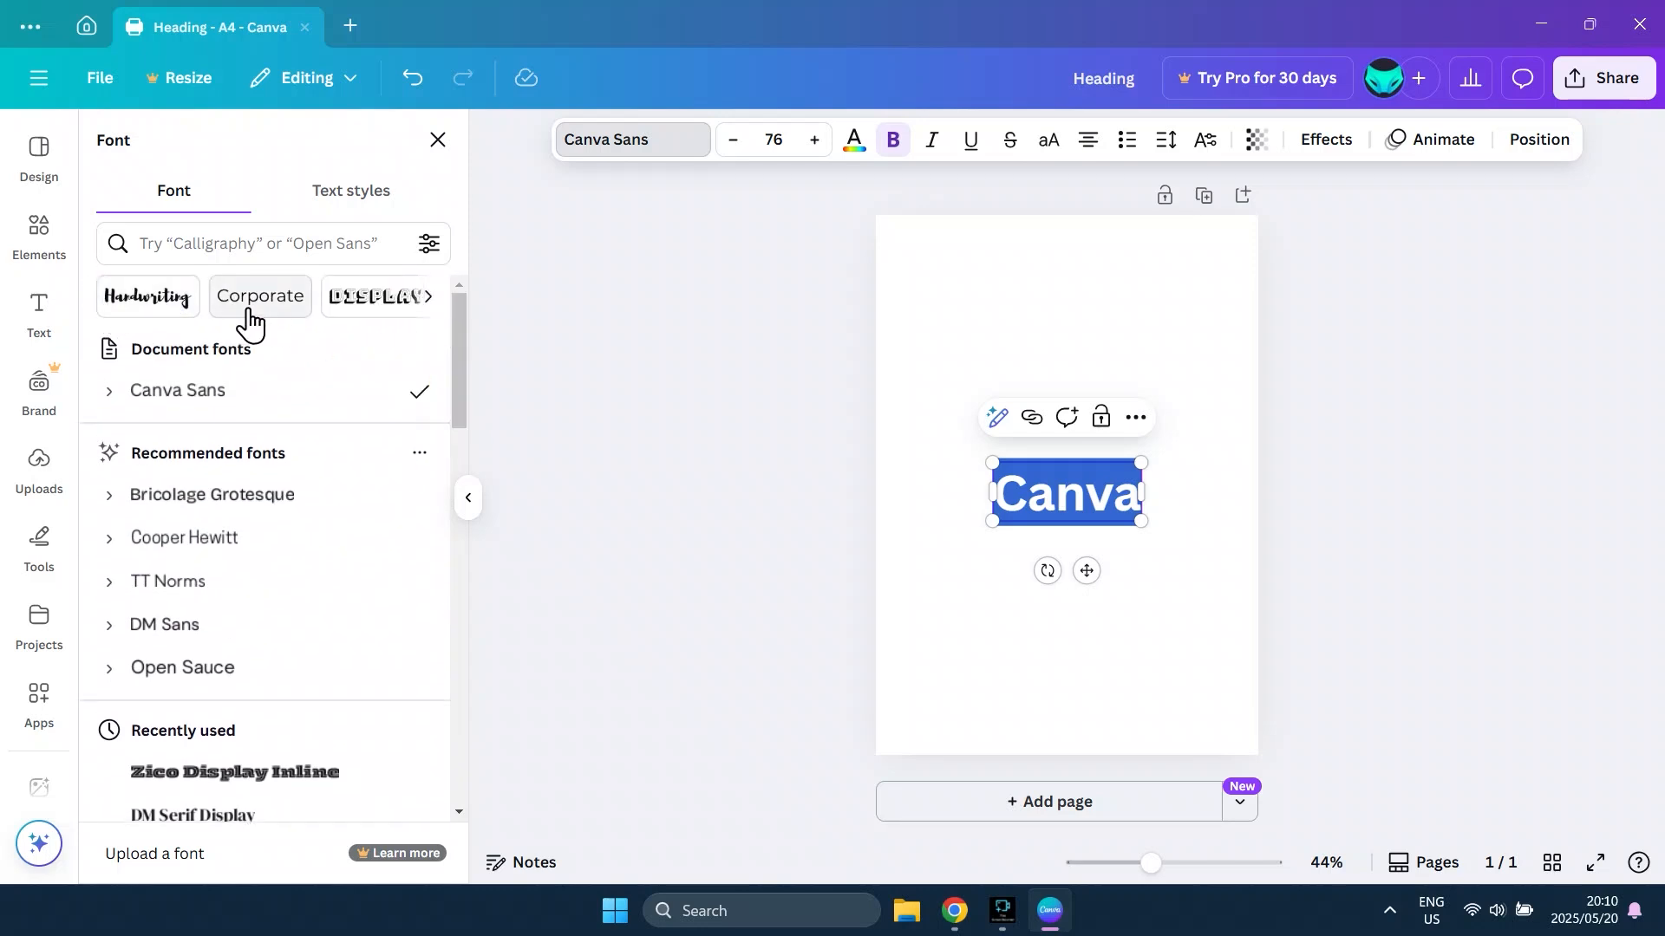
{"action": "left_click", "coordinate": [173, 303]}
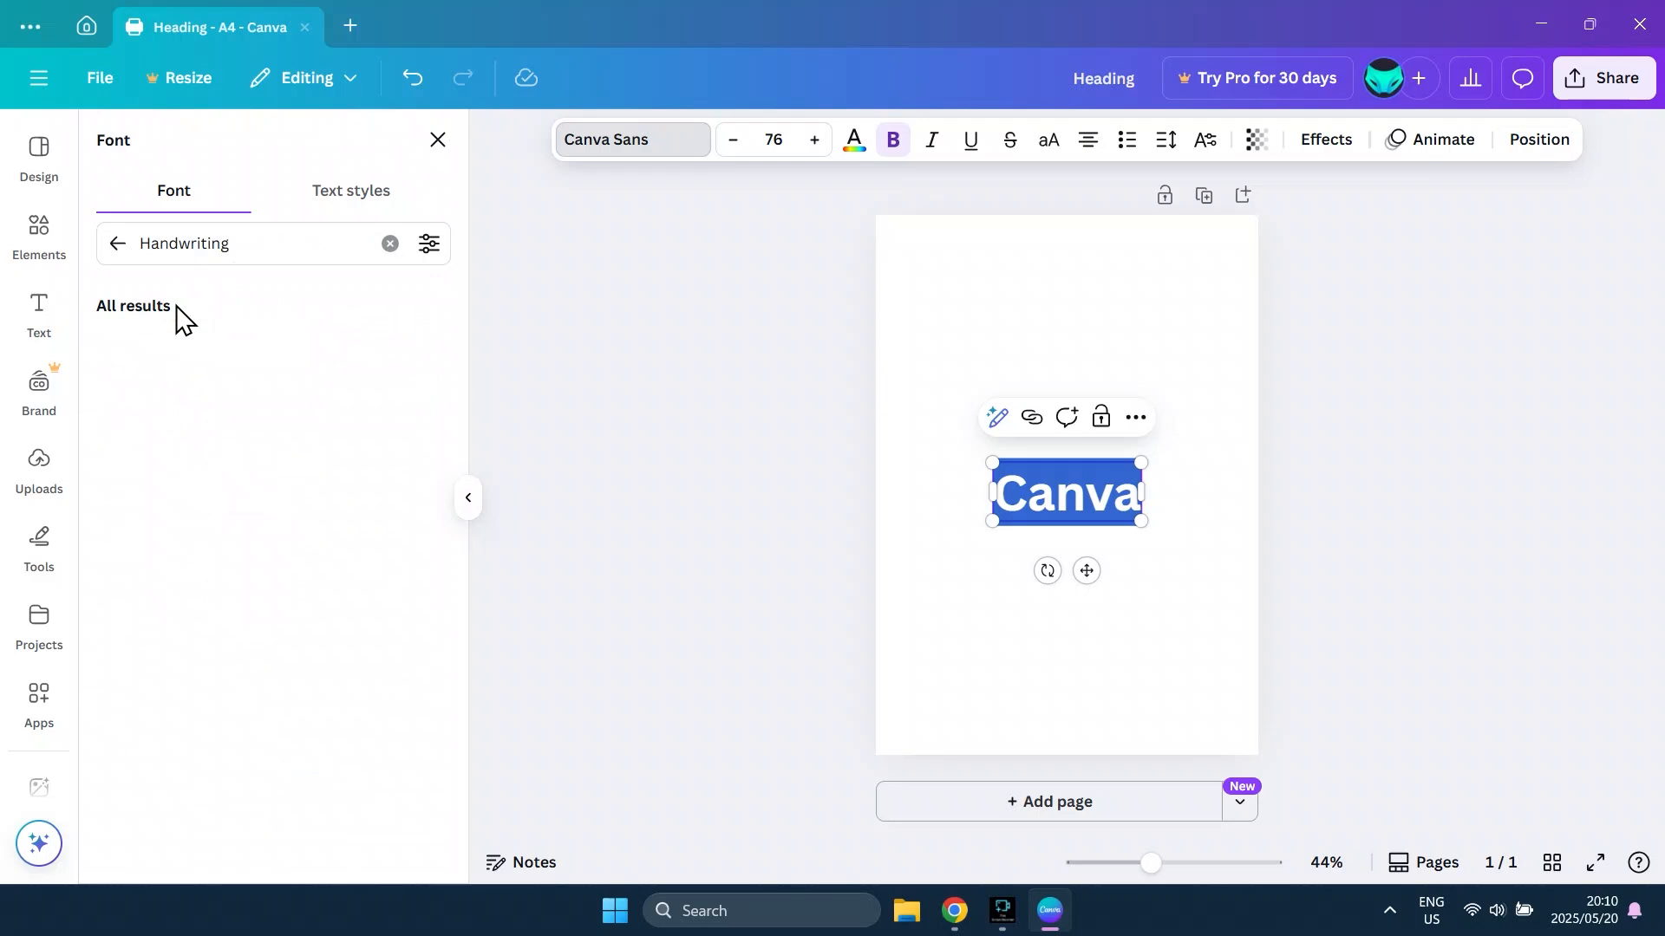
{"action": "left_click", "coordinate": [452, 398]}
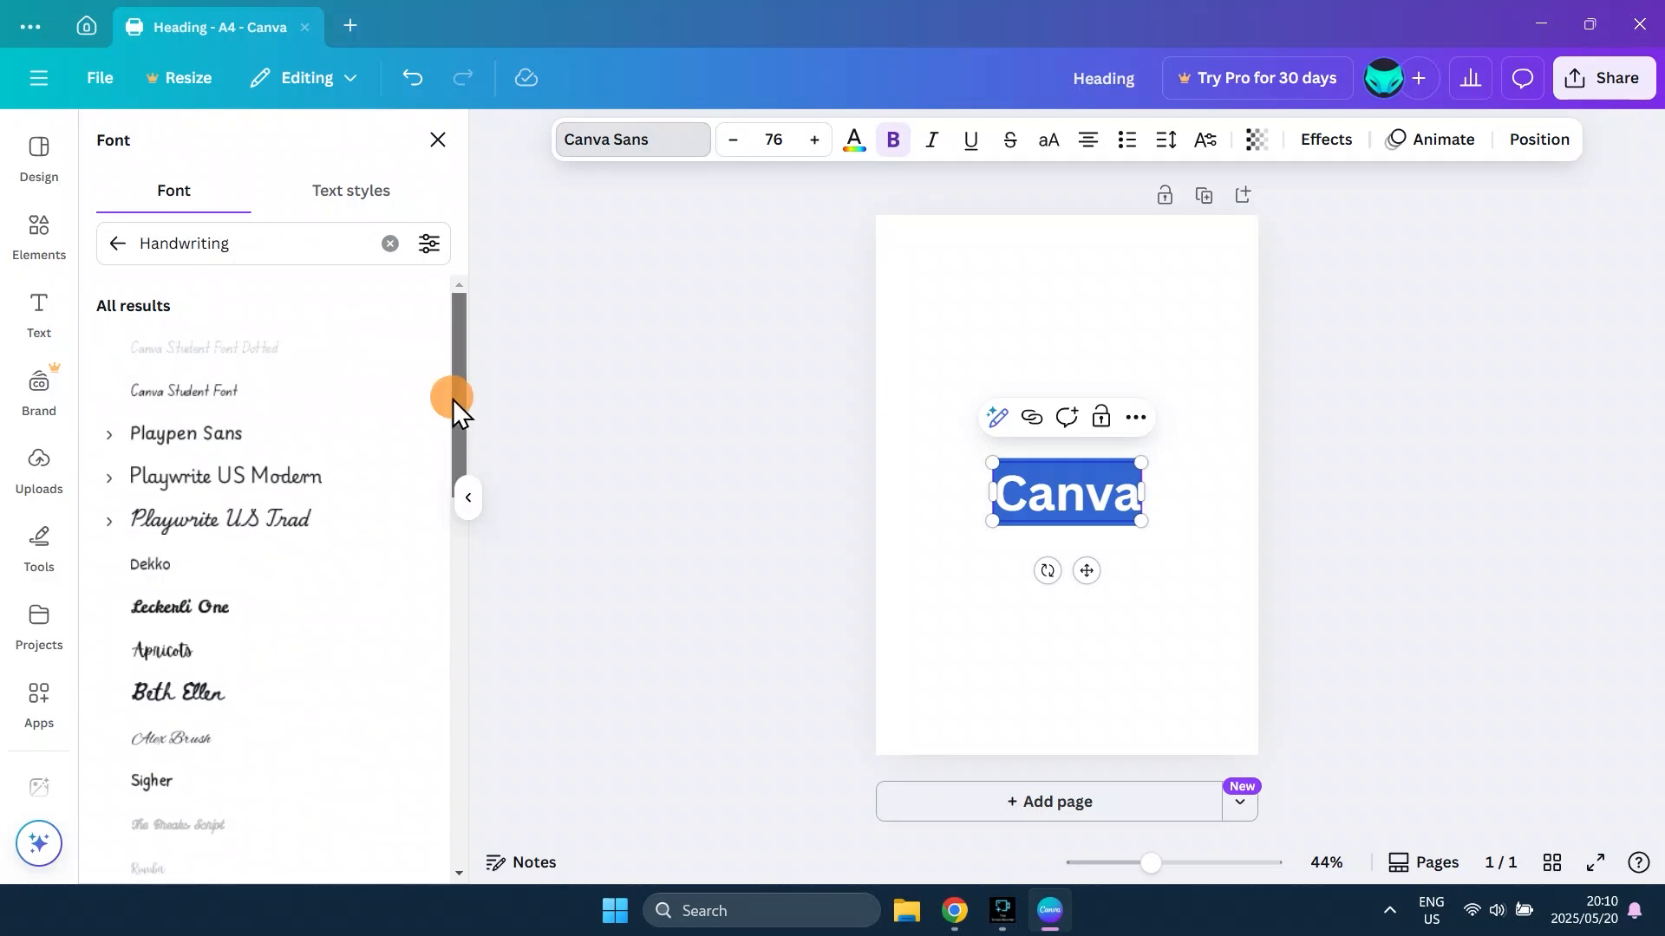
{"action": "left_click_drag", "start_coordinate": [452, 399], "coordinate": [455, 449]}
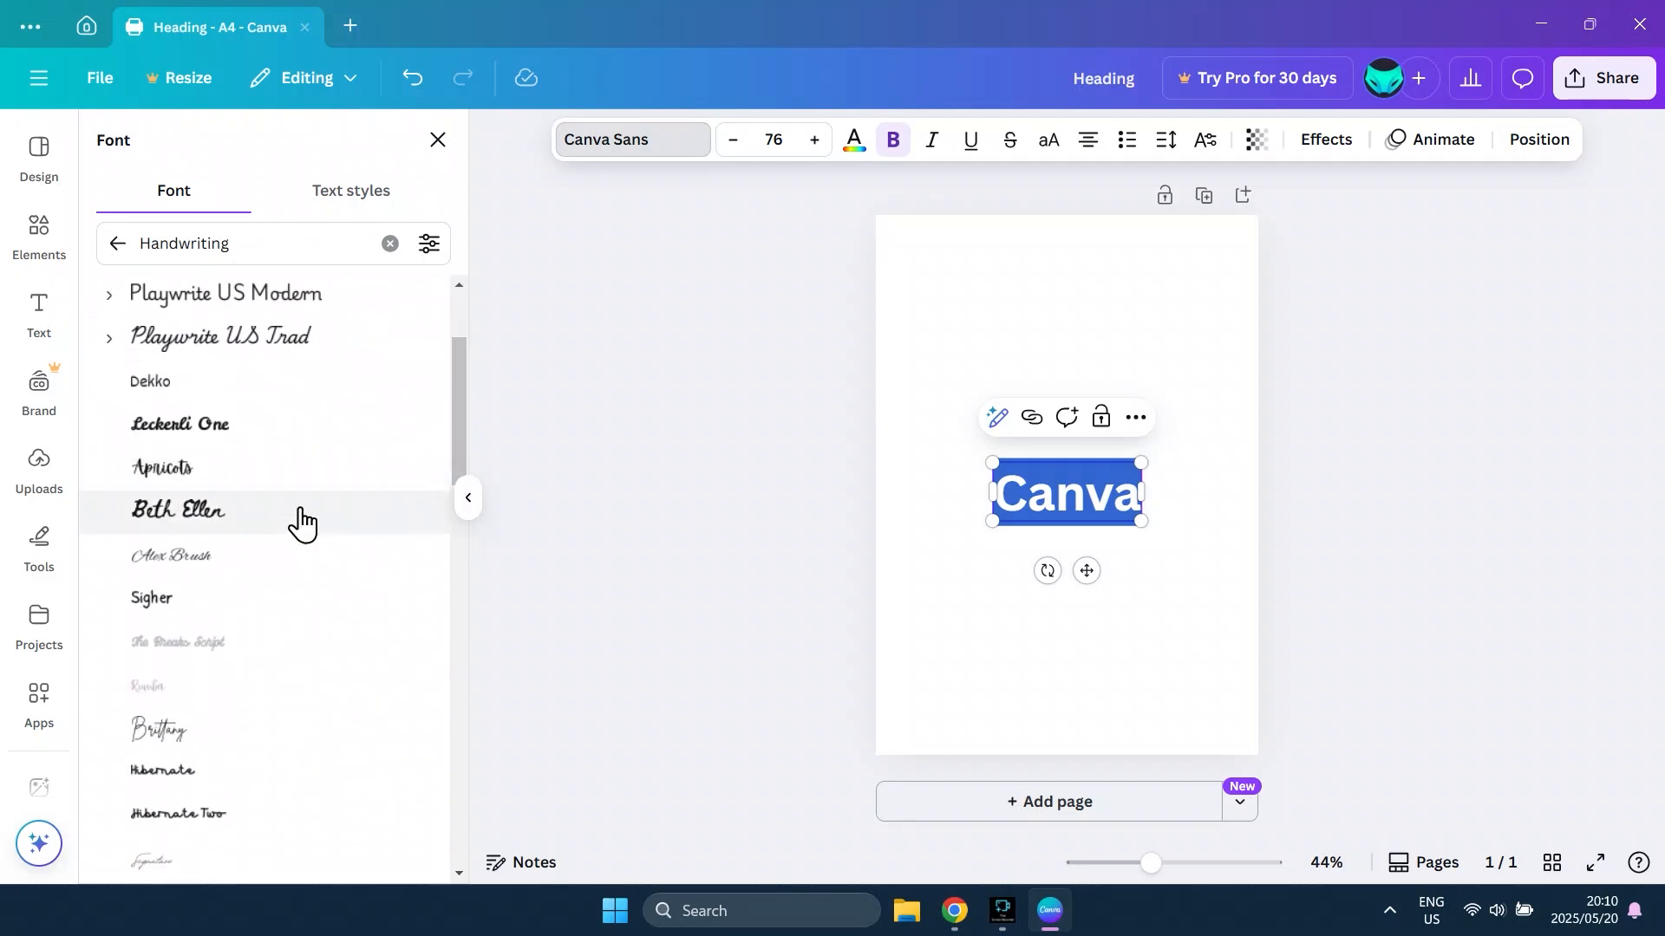
{"action": "left_click", "coordinate": [223, 425]}
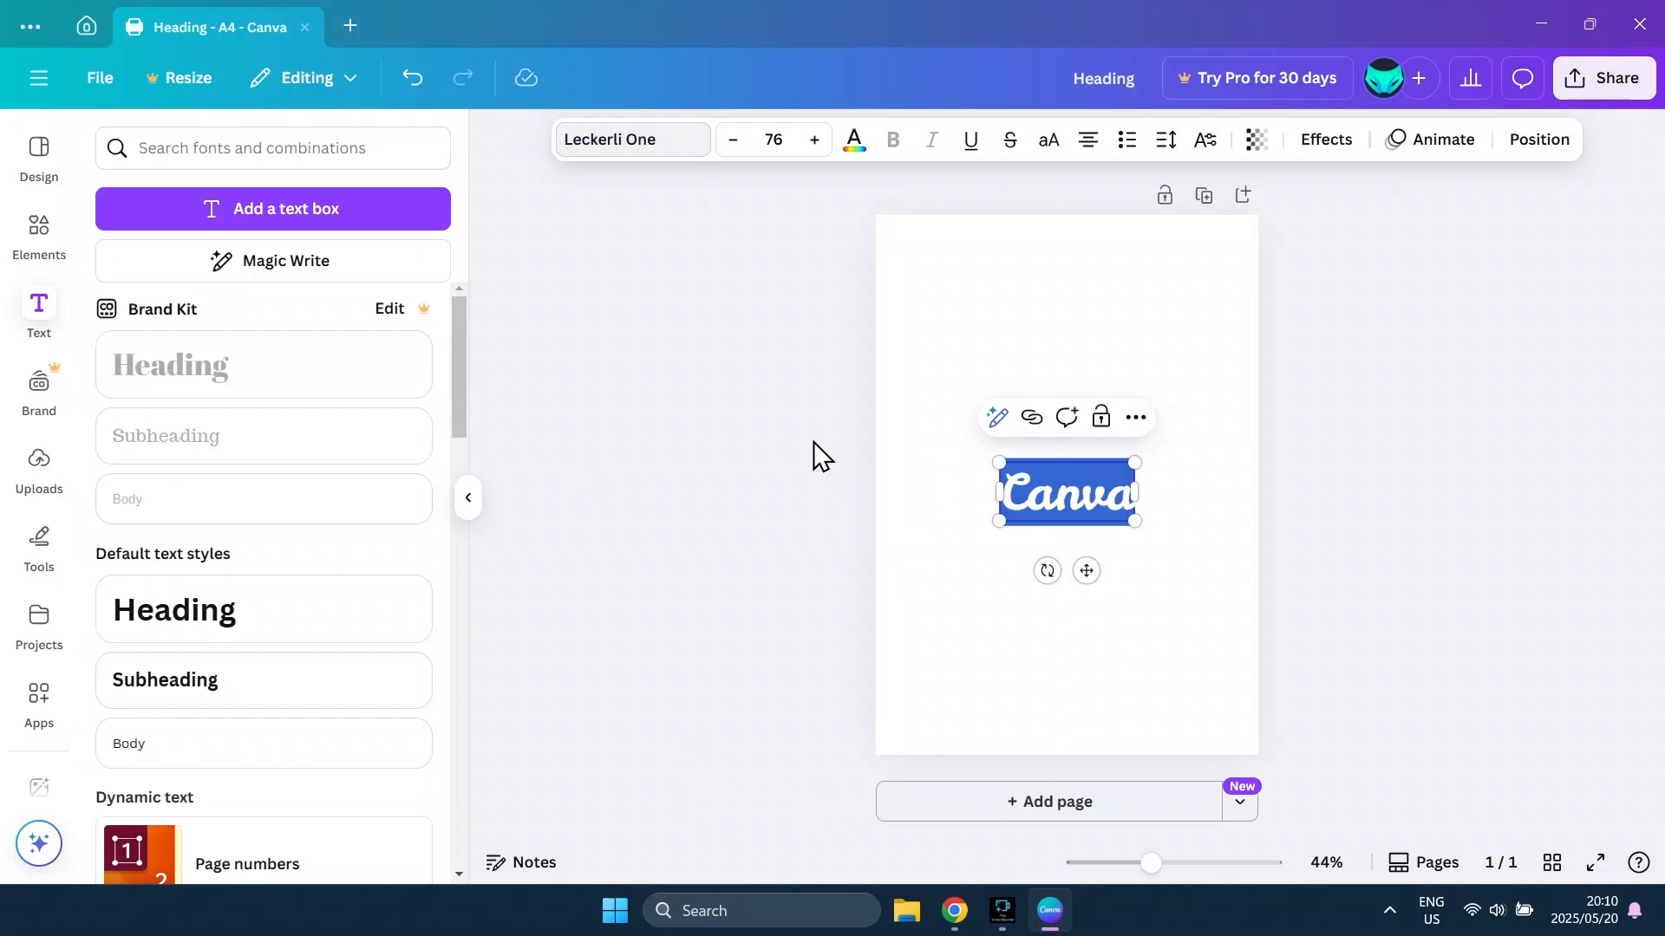
{"action": "left_click", "coordinate": [846, 433]}
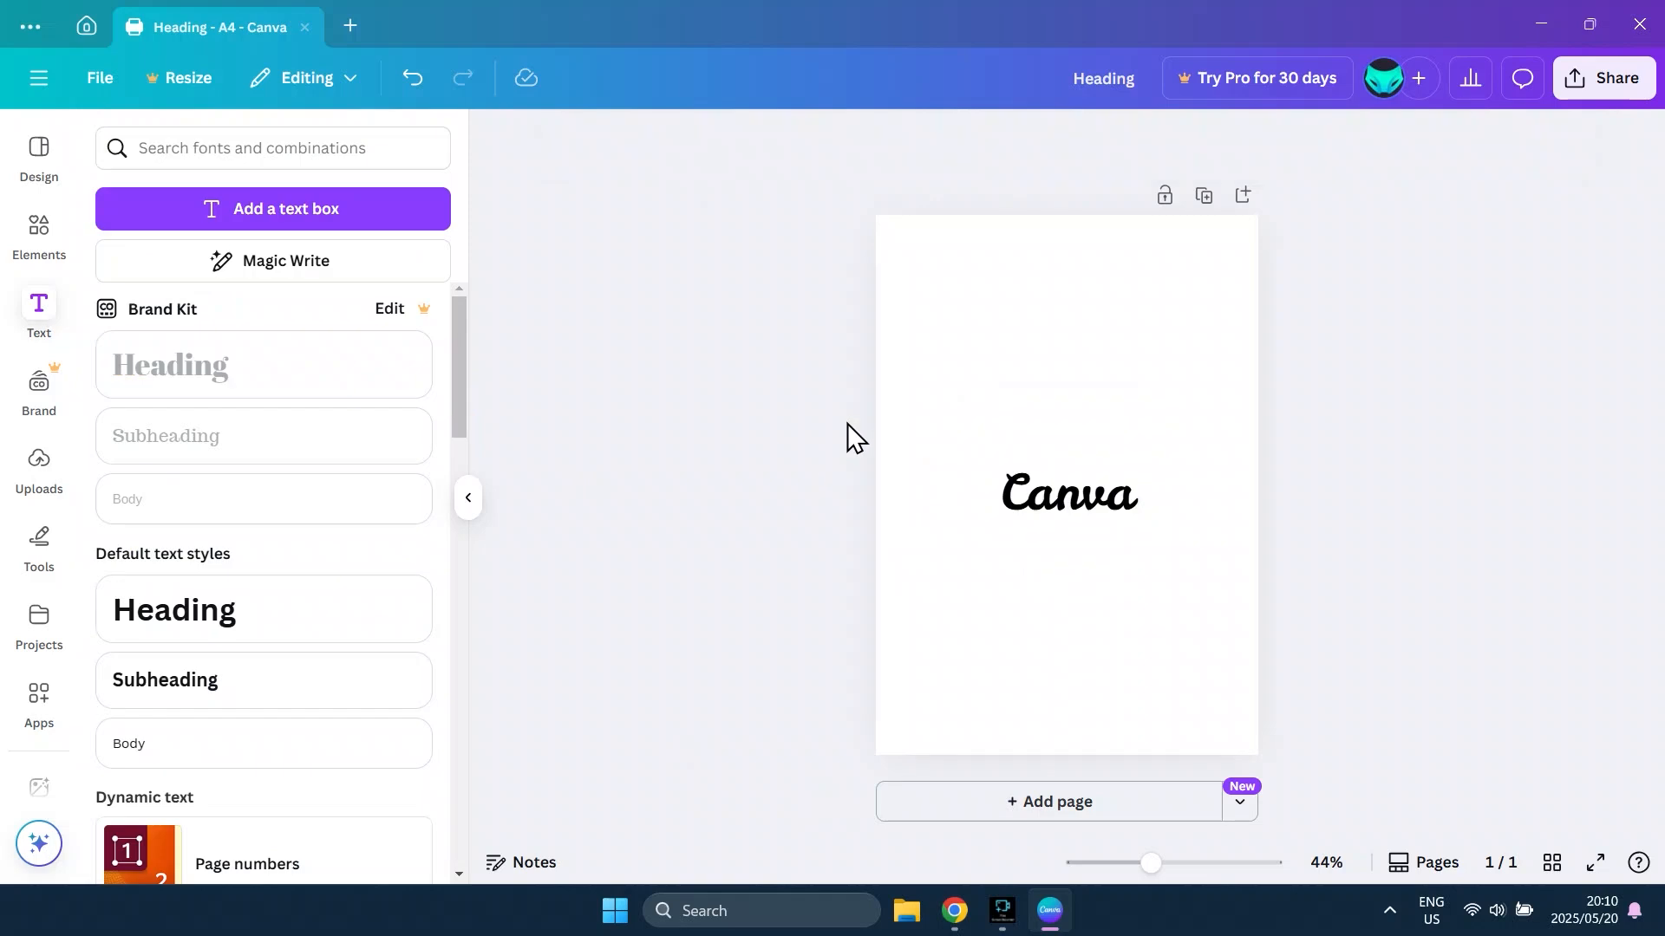
- Search the elements library for "tree"
{"action": "left_click", "coordinate": [1082, 519]}
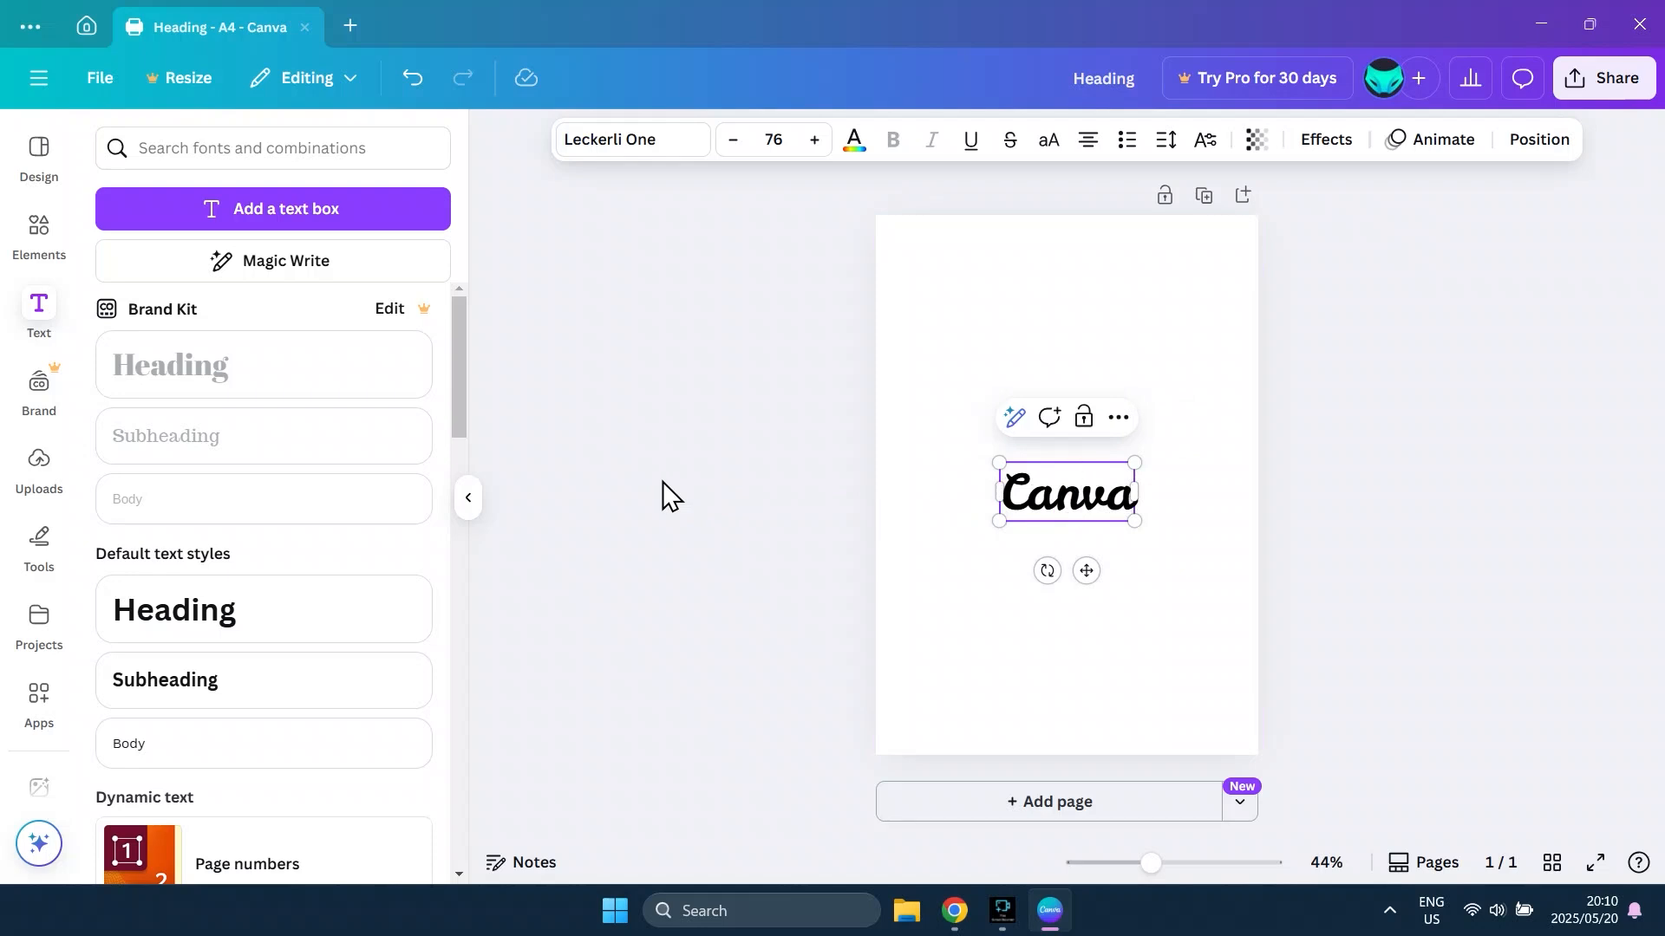
{"action": "left_click", "coordinate": [39, 232]}
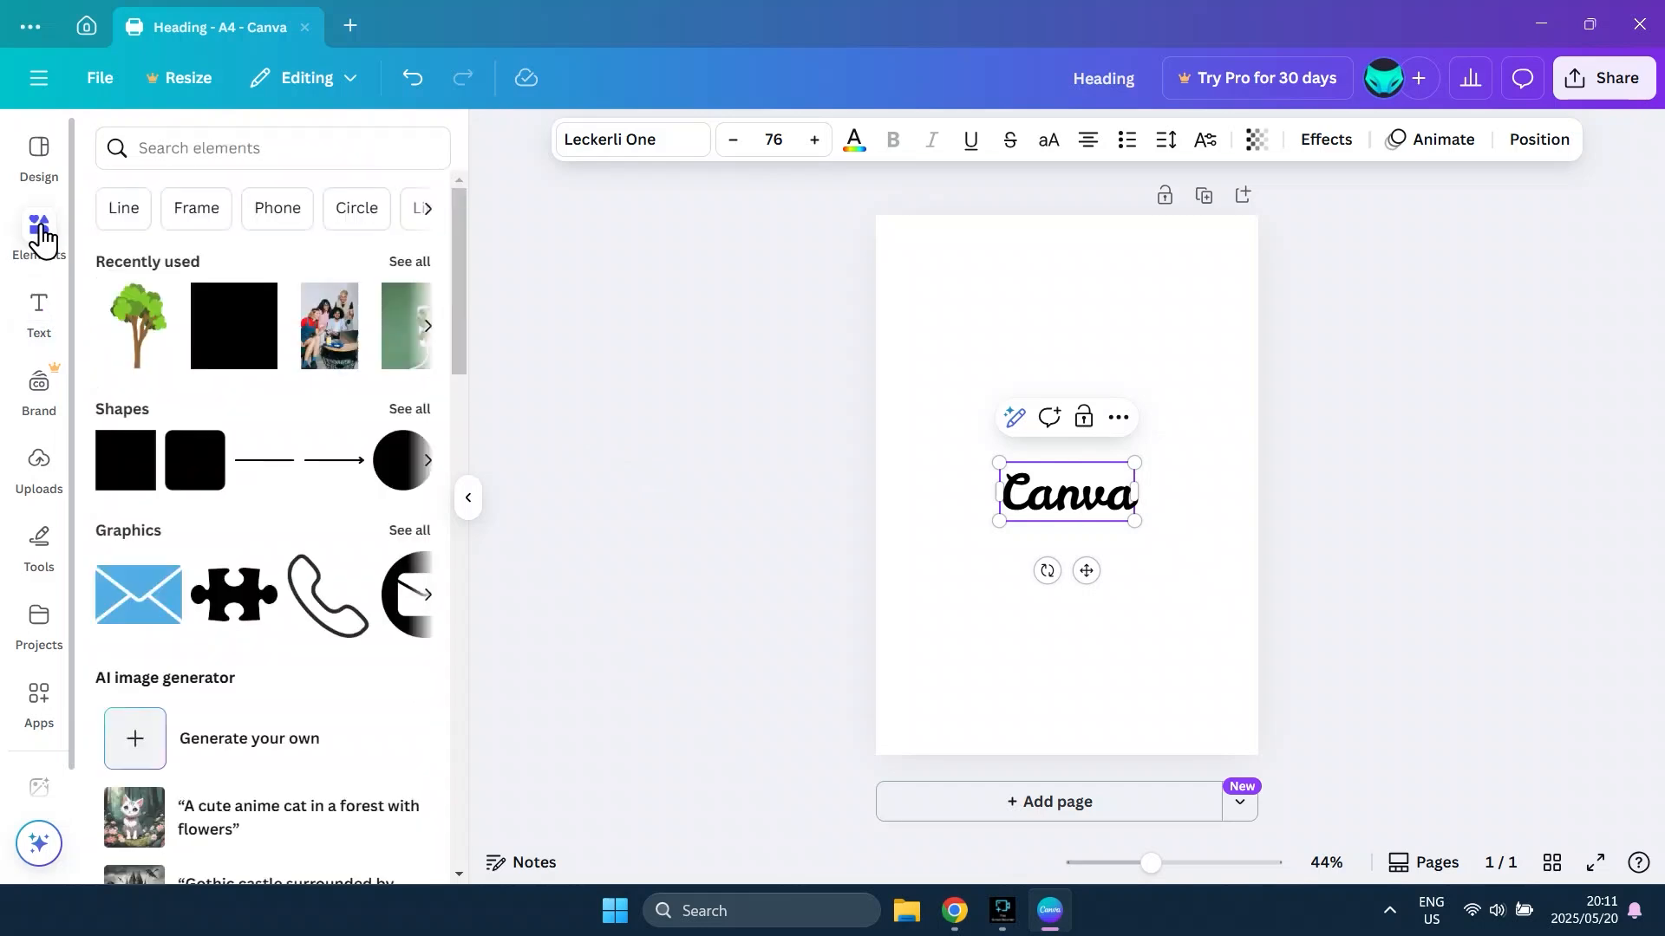
{"action": "left_click", "coordinate": [211, 158]}
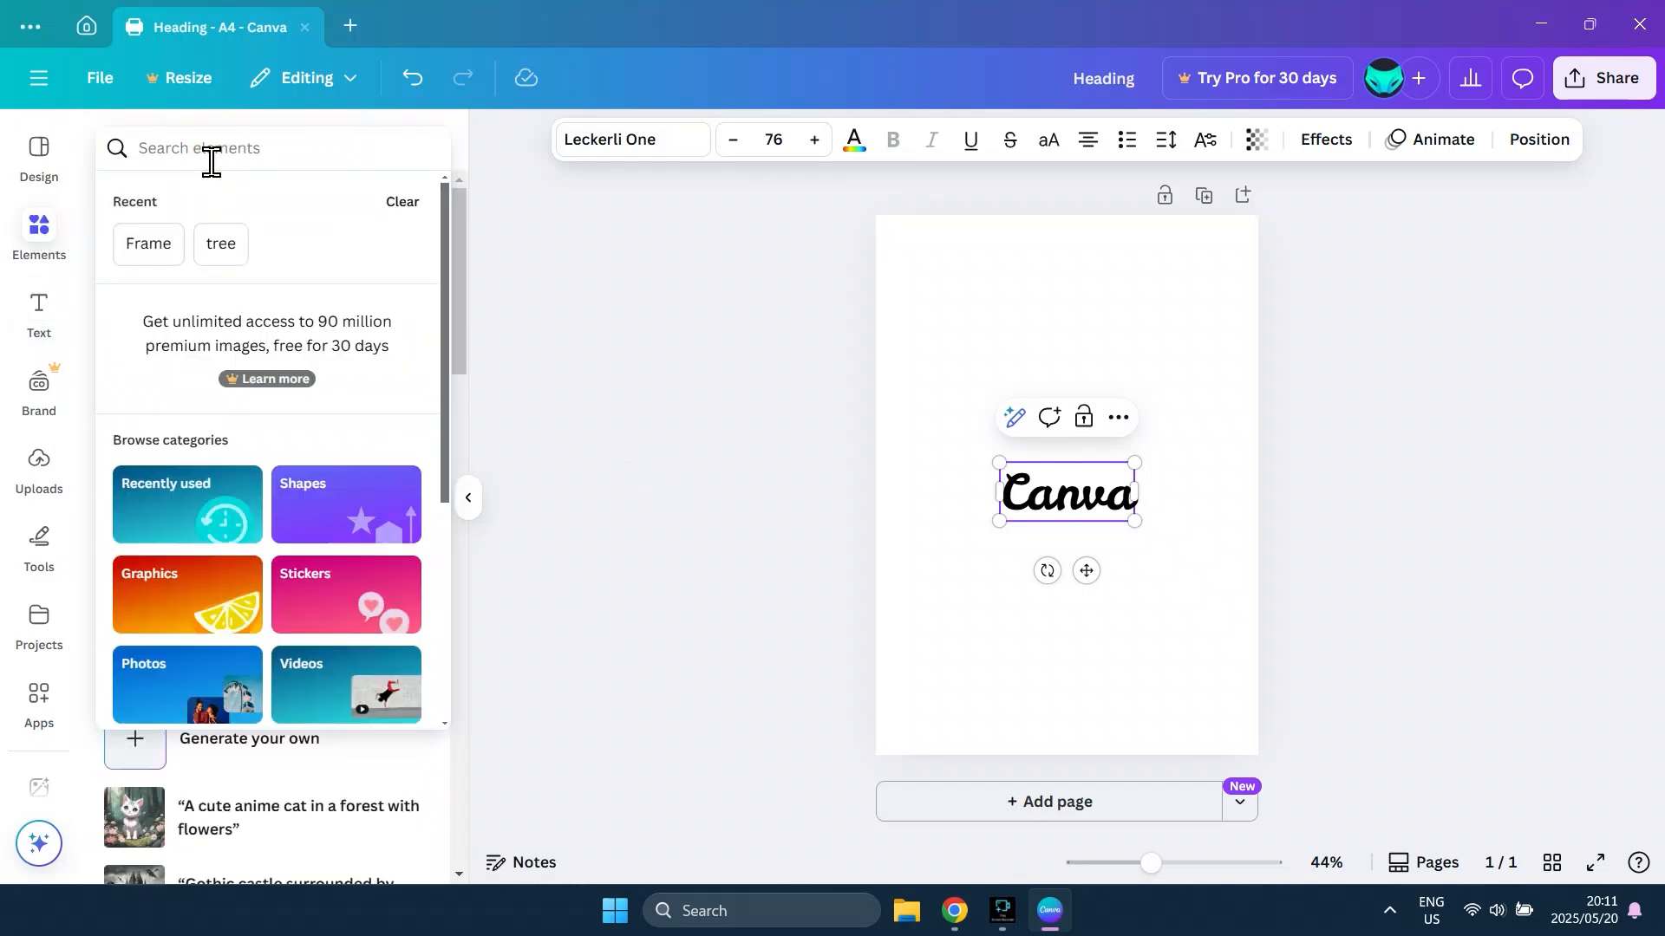
{"action": "type", "text": "tree"}
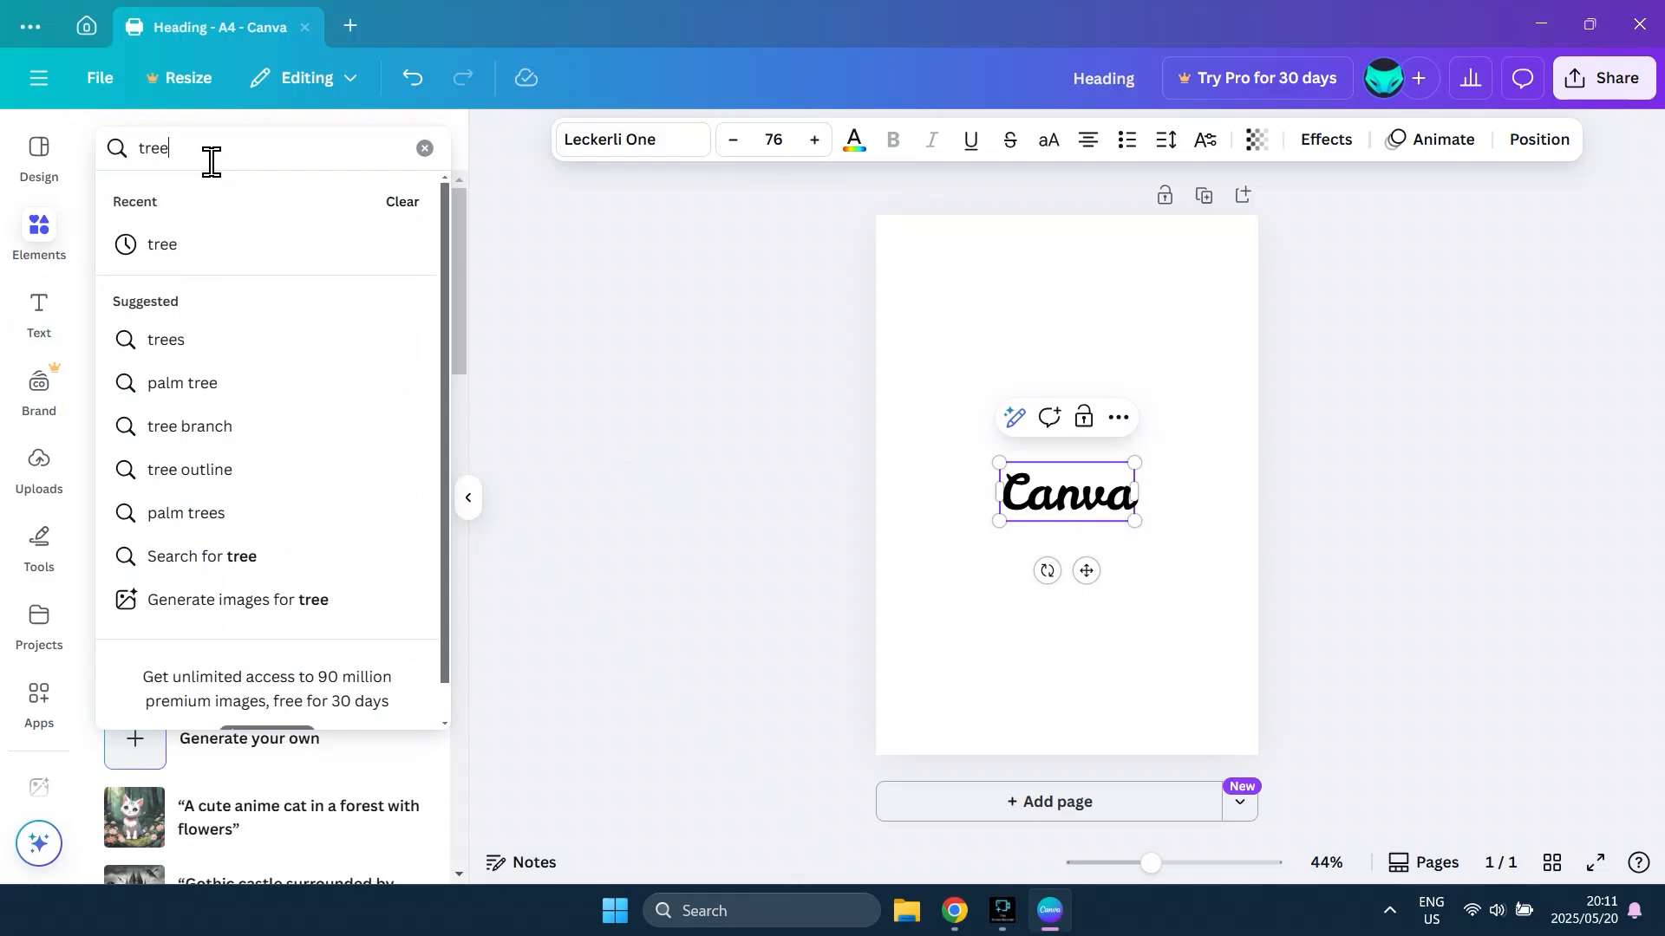
{"action": "key", "text": "Return"}
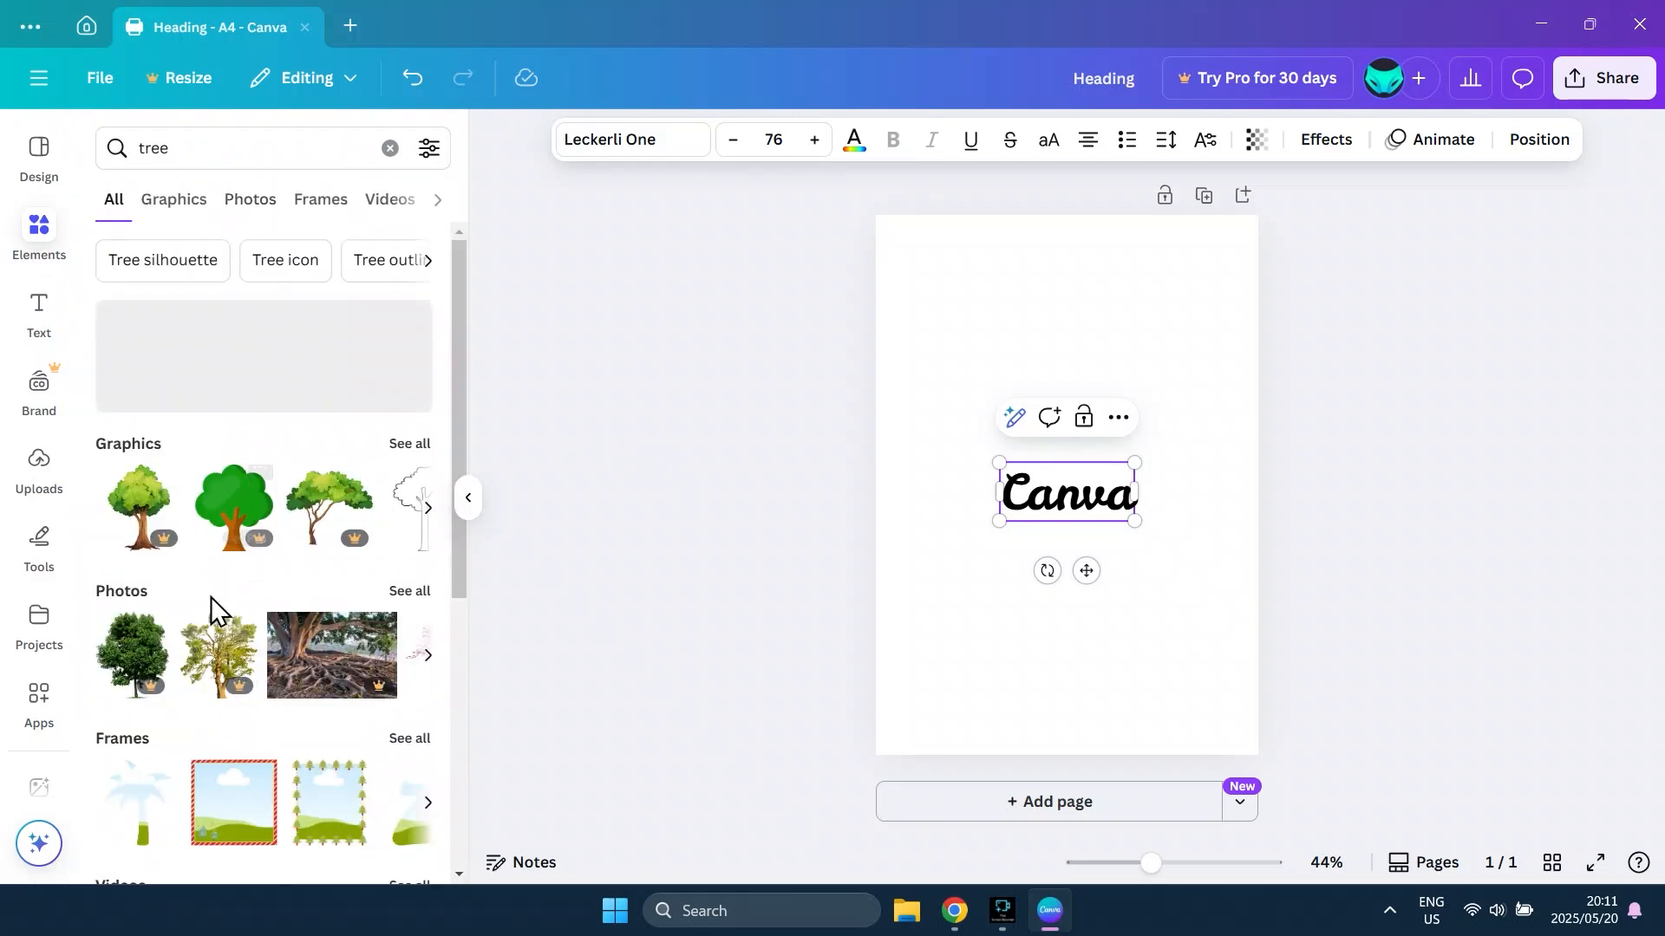
- Browse further through the tree graphics and add the light-green tree with the branching brown trunk to the page
{"action": "left_click_drag", "start_coordinate": [460, 481], "coordinate": [430, 435]}
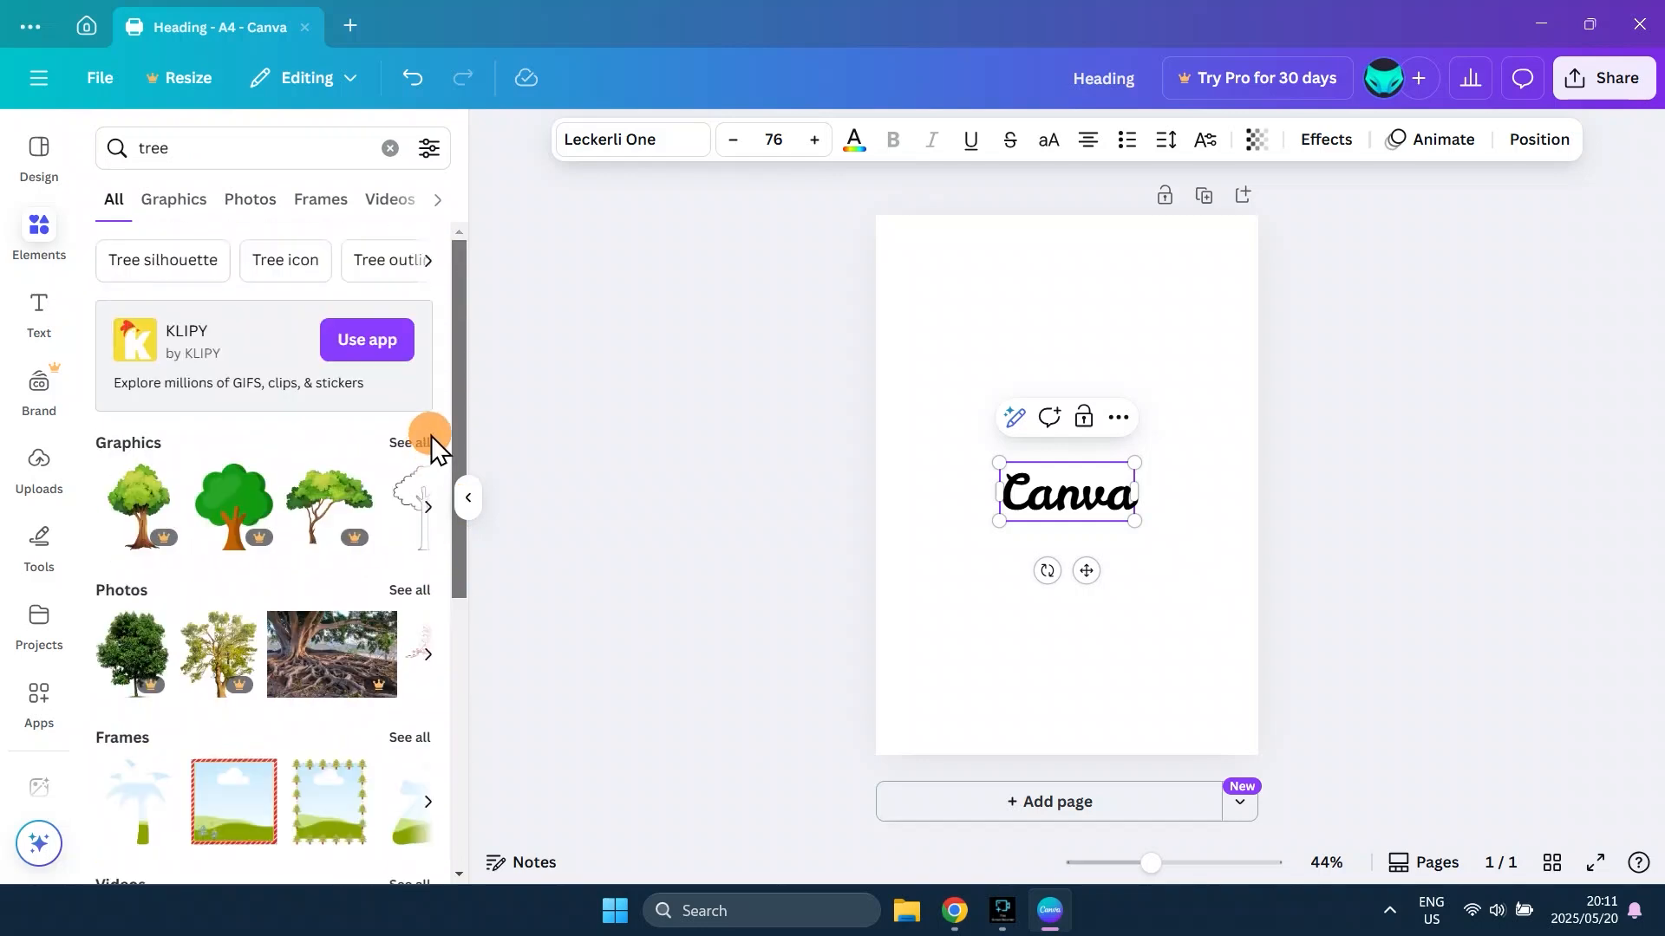
{"action": "left_click", "coordinate": [428, 507]}
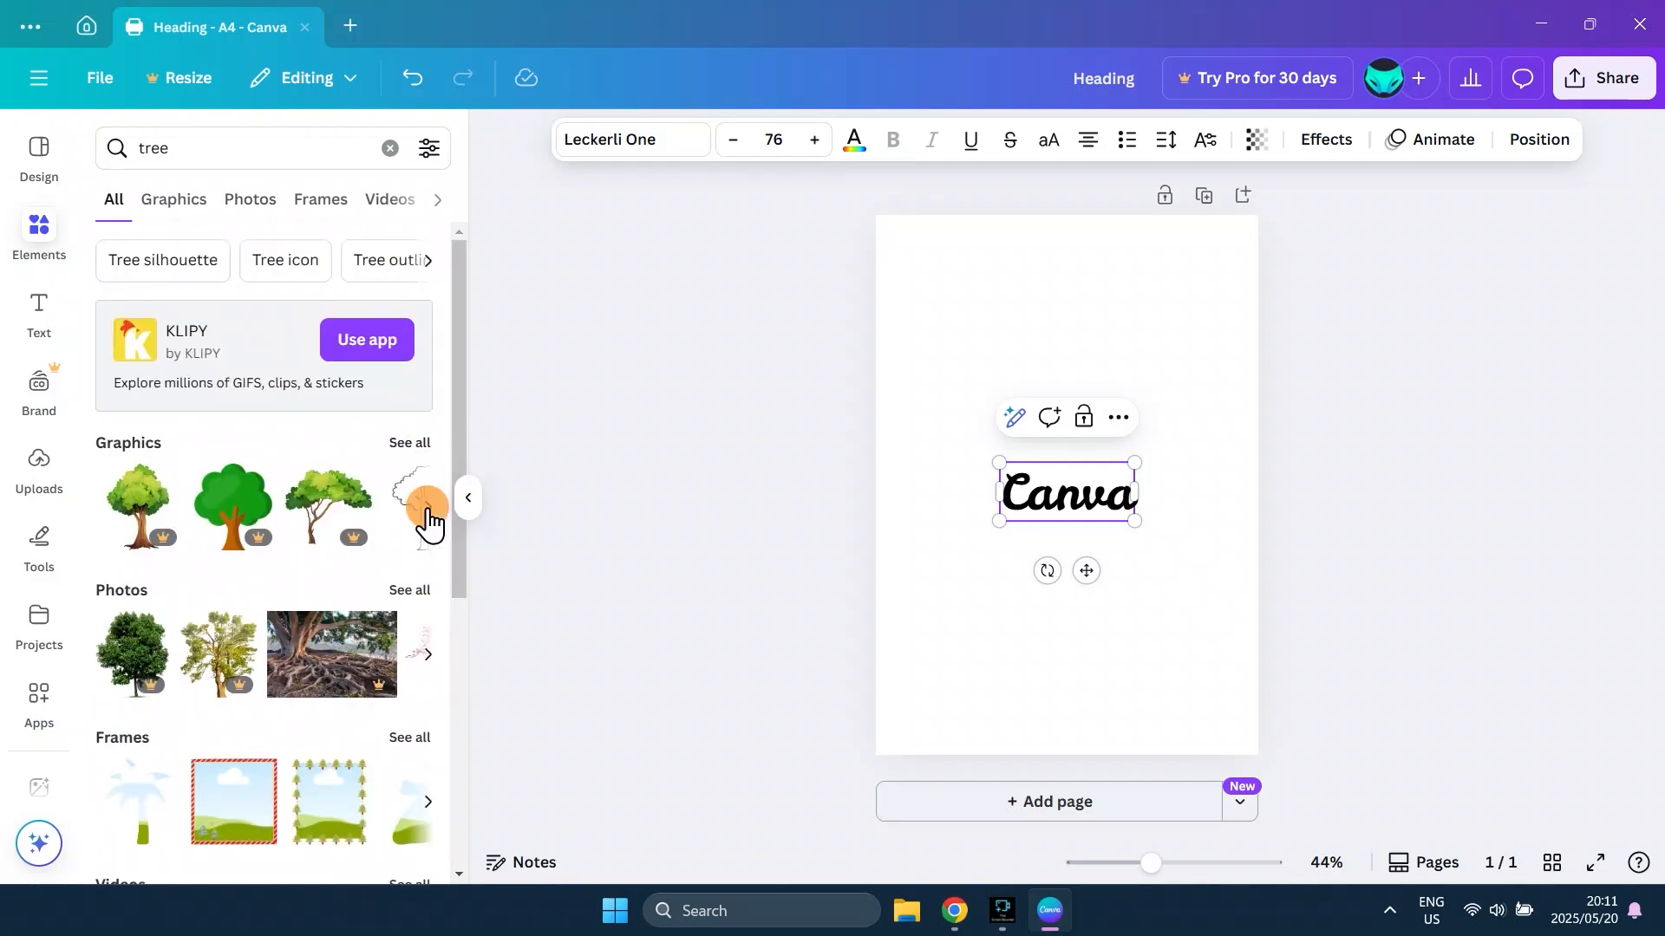
{"action": "left_click", "coordinate": [427, 507]}
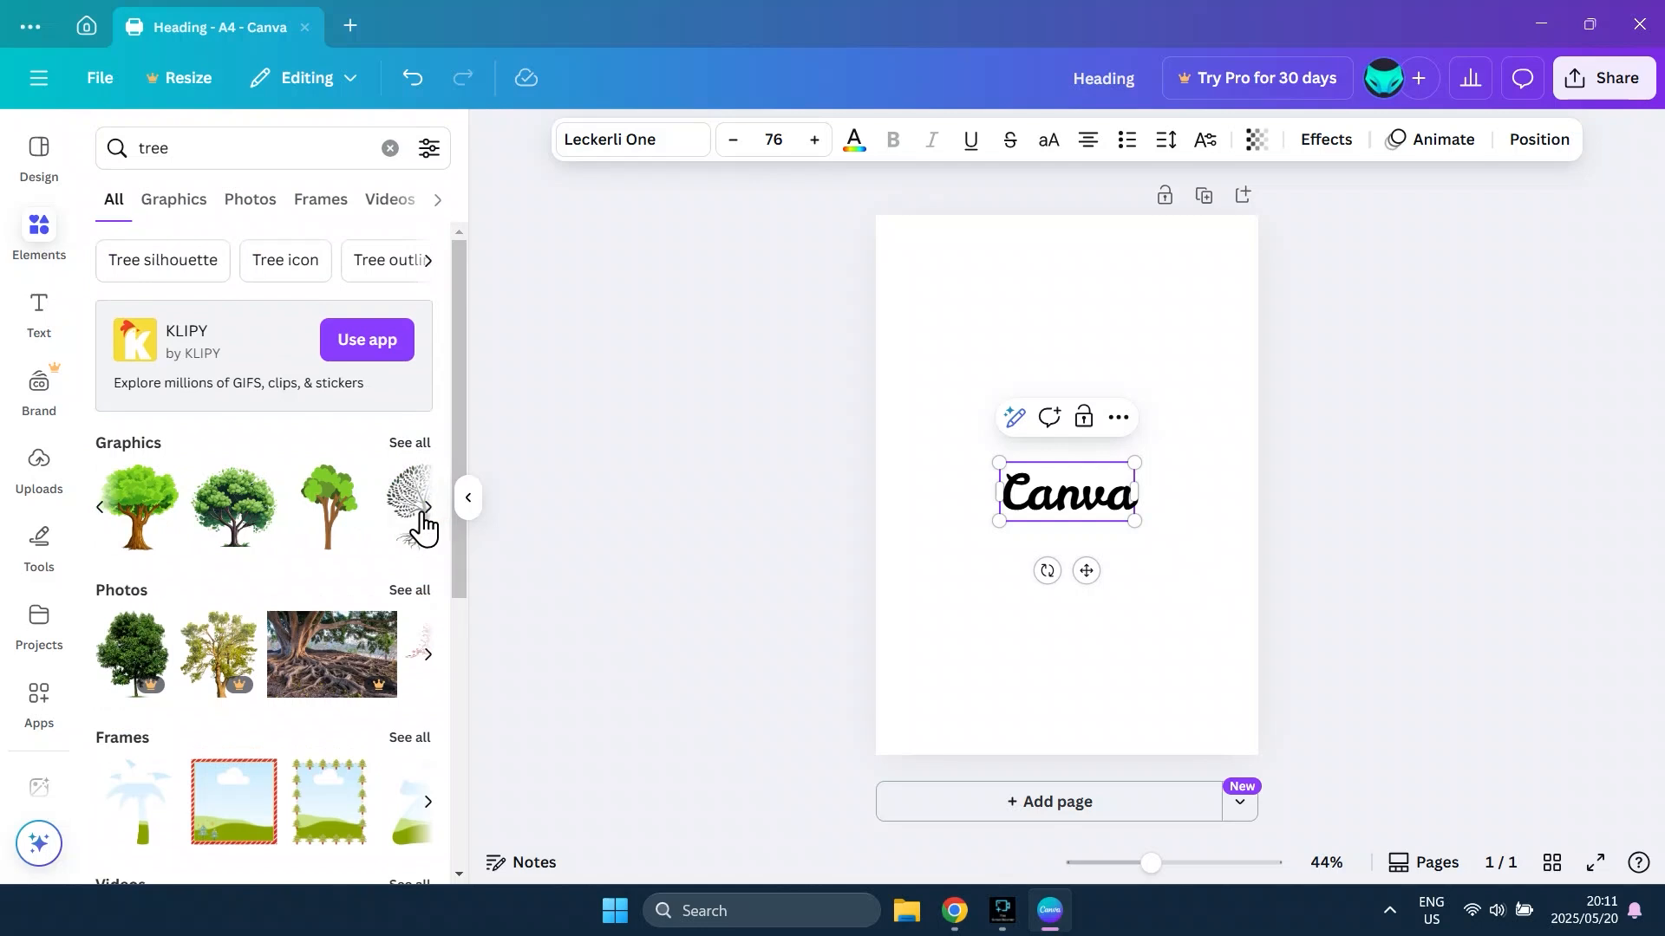
{"action": "left_click", "coordinate": [319, 524]}
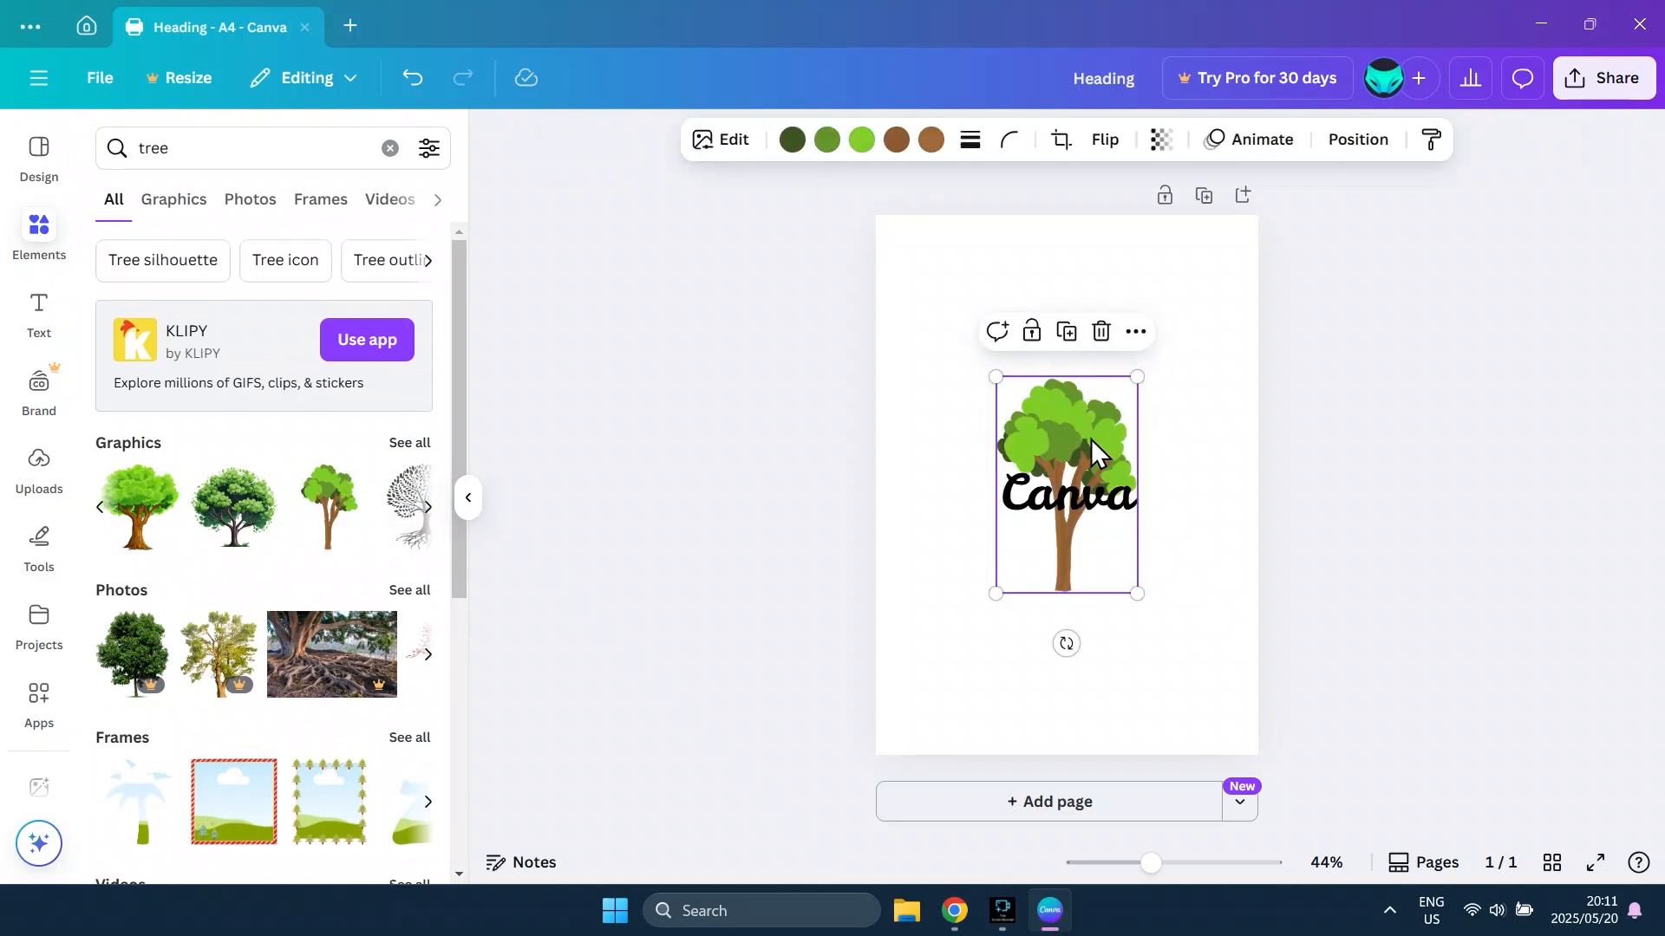
- Move the tree graphic up and left, into the upper-left part of the page
{"action": "left_click_drag", "start_coordinate": [1091, 439], "coordinate": [1003, 395]}
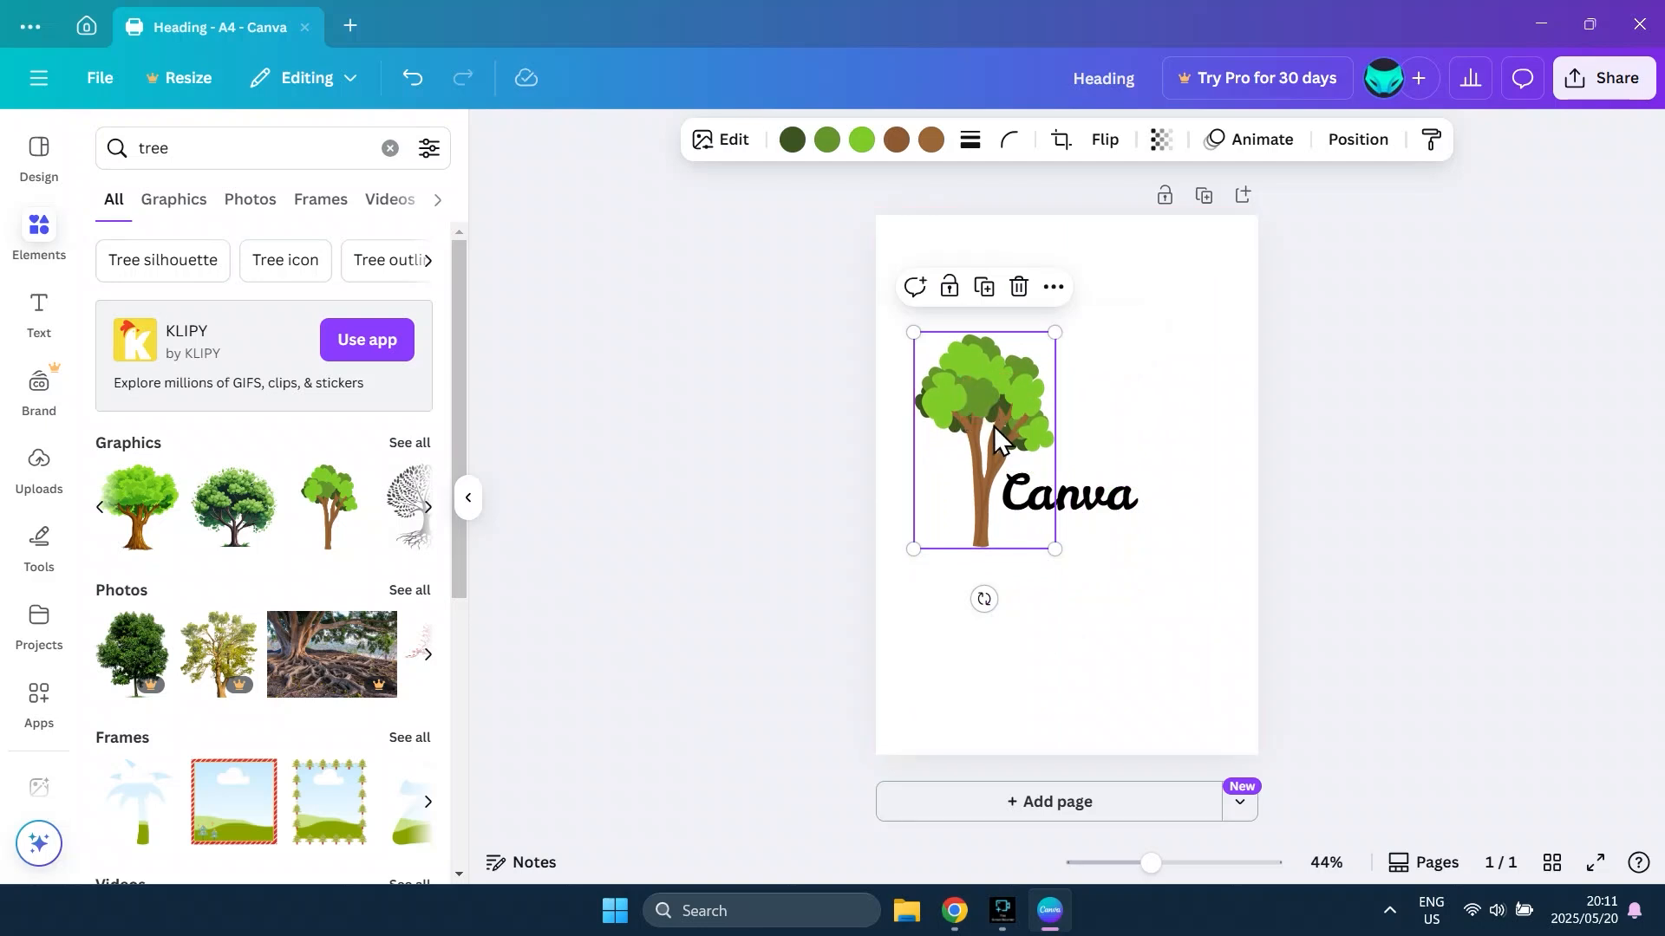
{"action": "left_click", "coordinate": [1252, 411]}
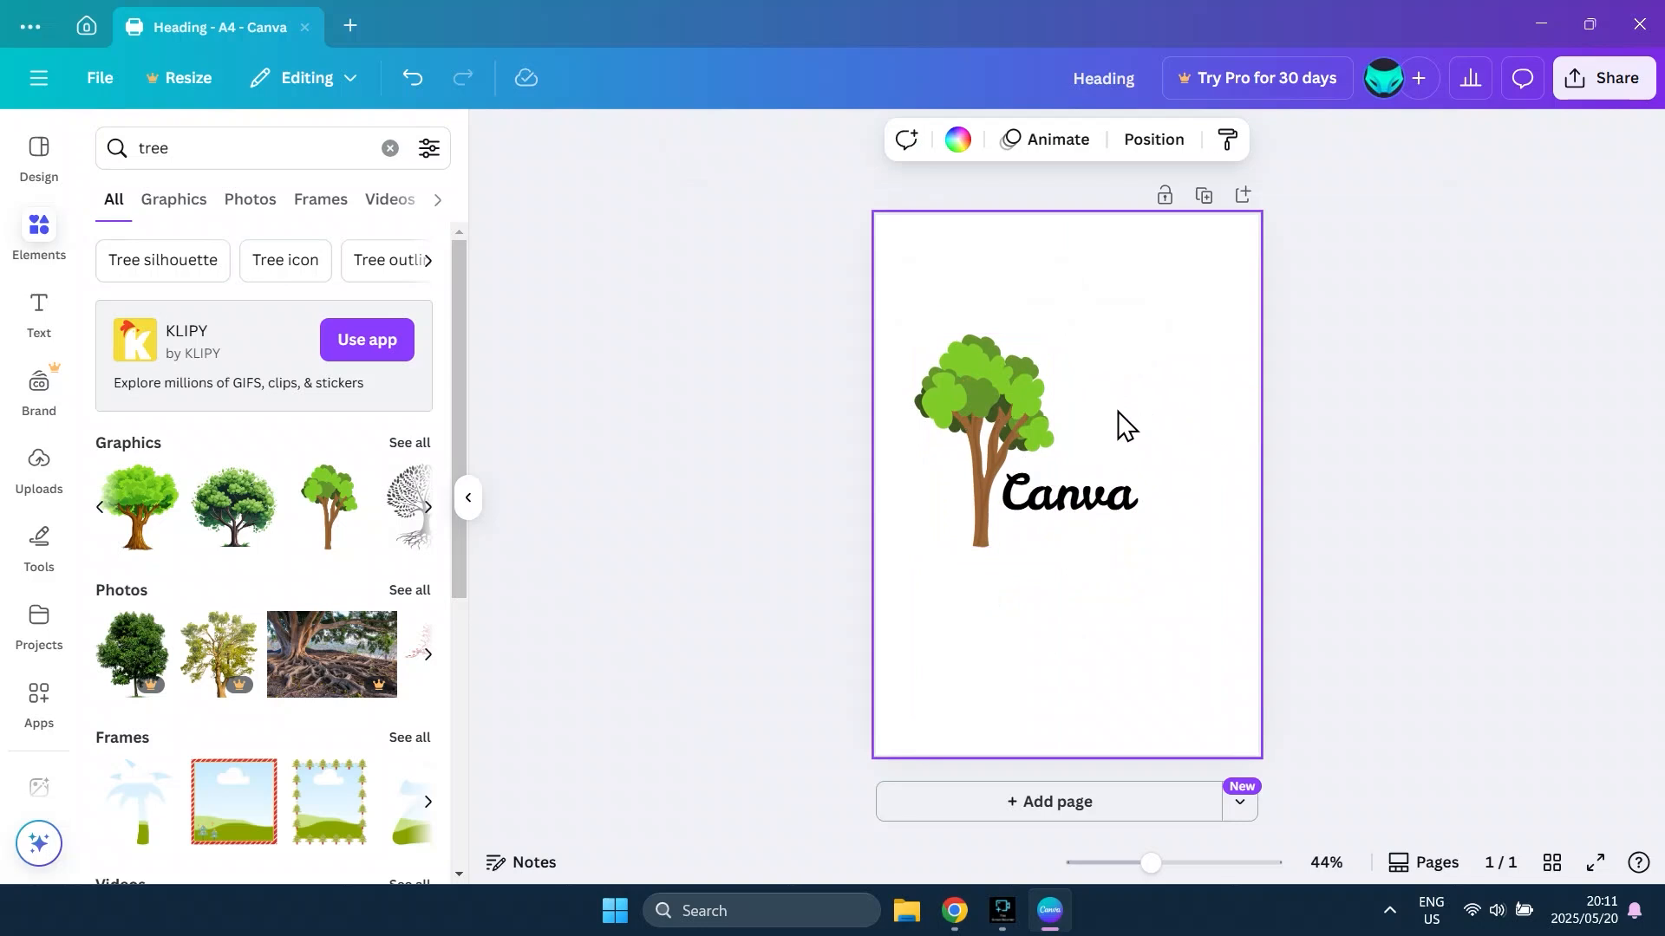
{"action": "left_click", "coordinate": [995, 399]}
{"action": "mouse_move", "coordinate": [990, 394]}
{"action": "left_mouse_down"}
{"action": "mouse_move", "coordinate": [1115, 364]}
{"action": "mouse_move", "coordinate": [962, 394]}
{"action": "mouse_move", "coordinate": [1074, 375]}
{"action": "mouse_move", "coordinate": [978, 381]}
{"action": "left_mouse_up"}
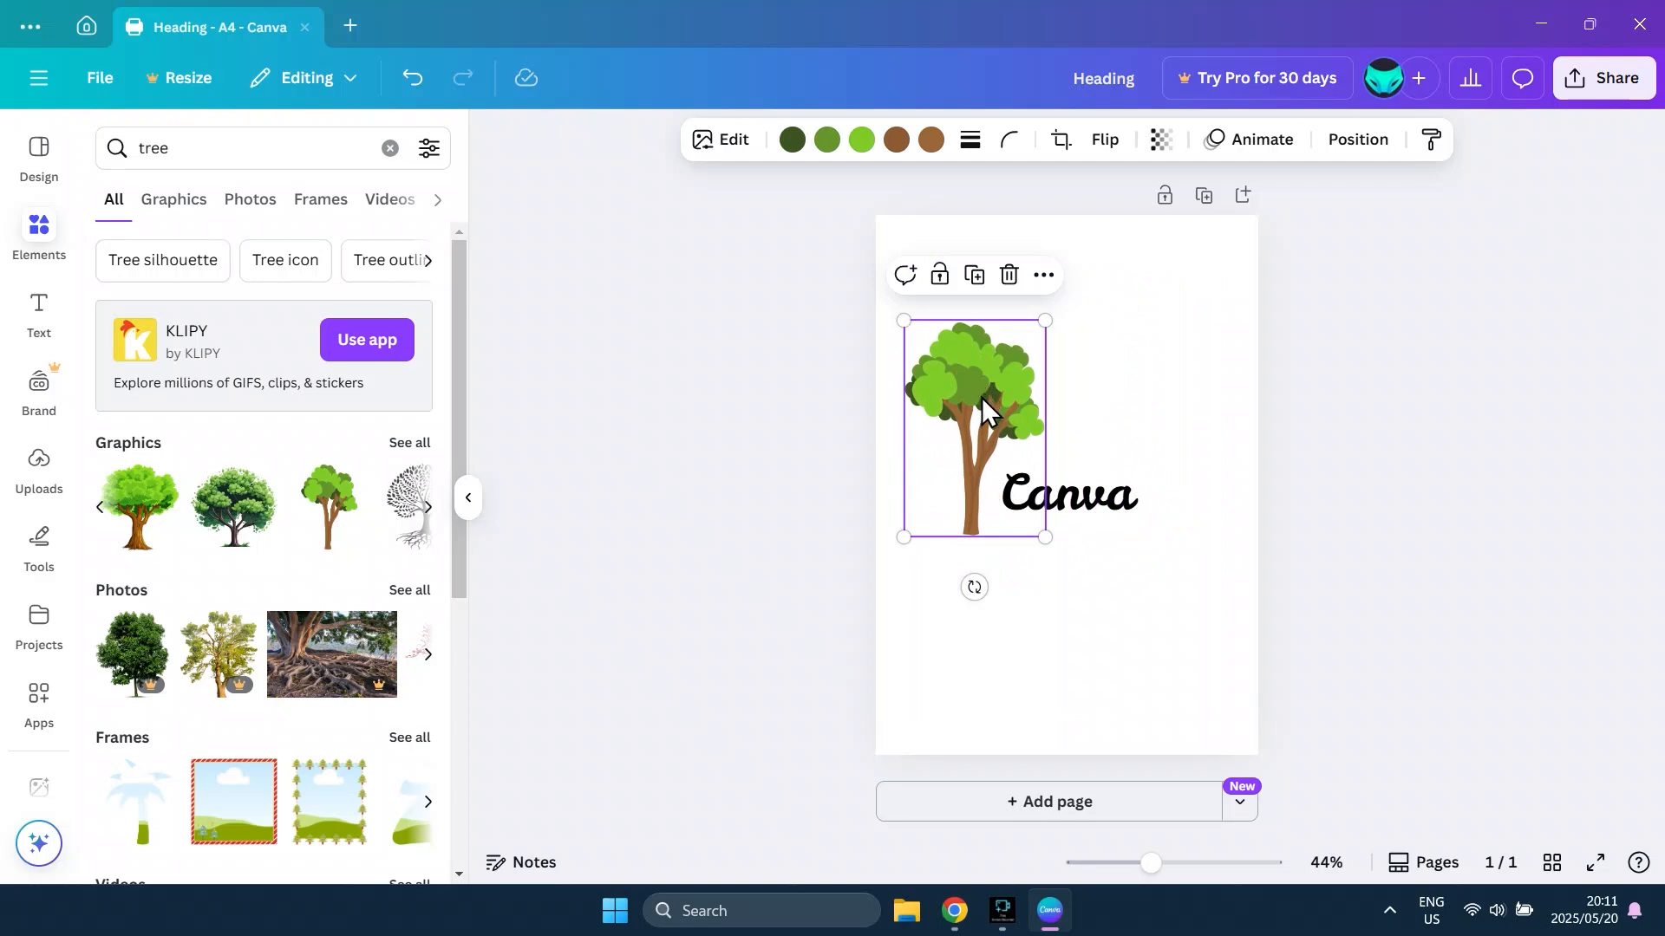
- Move the "Canva" heading horizontally so it sits just to the right of the tree trunk
{"action": "left_click_drag", "start_coordinate": [1103, 496], "coordinate": [1156, 495]}
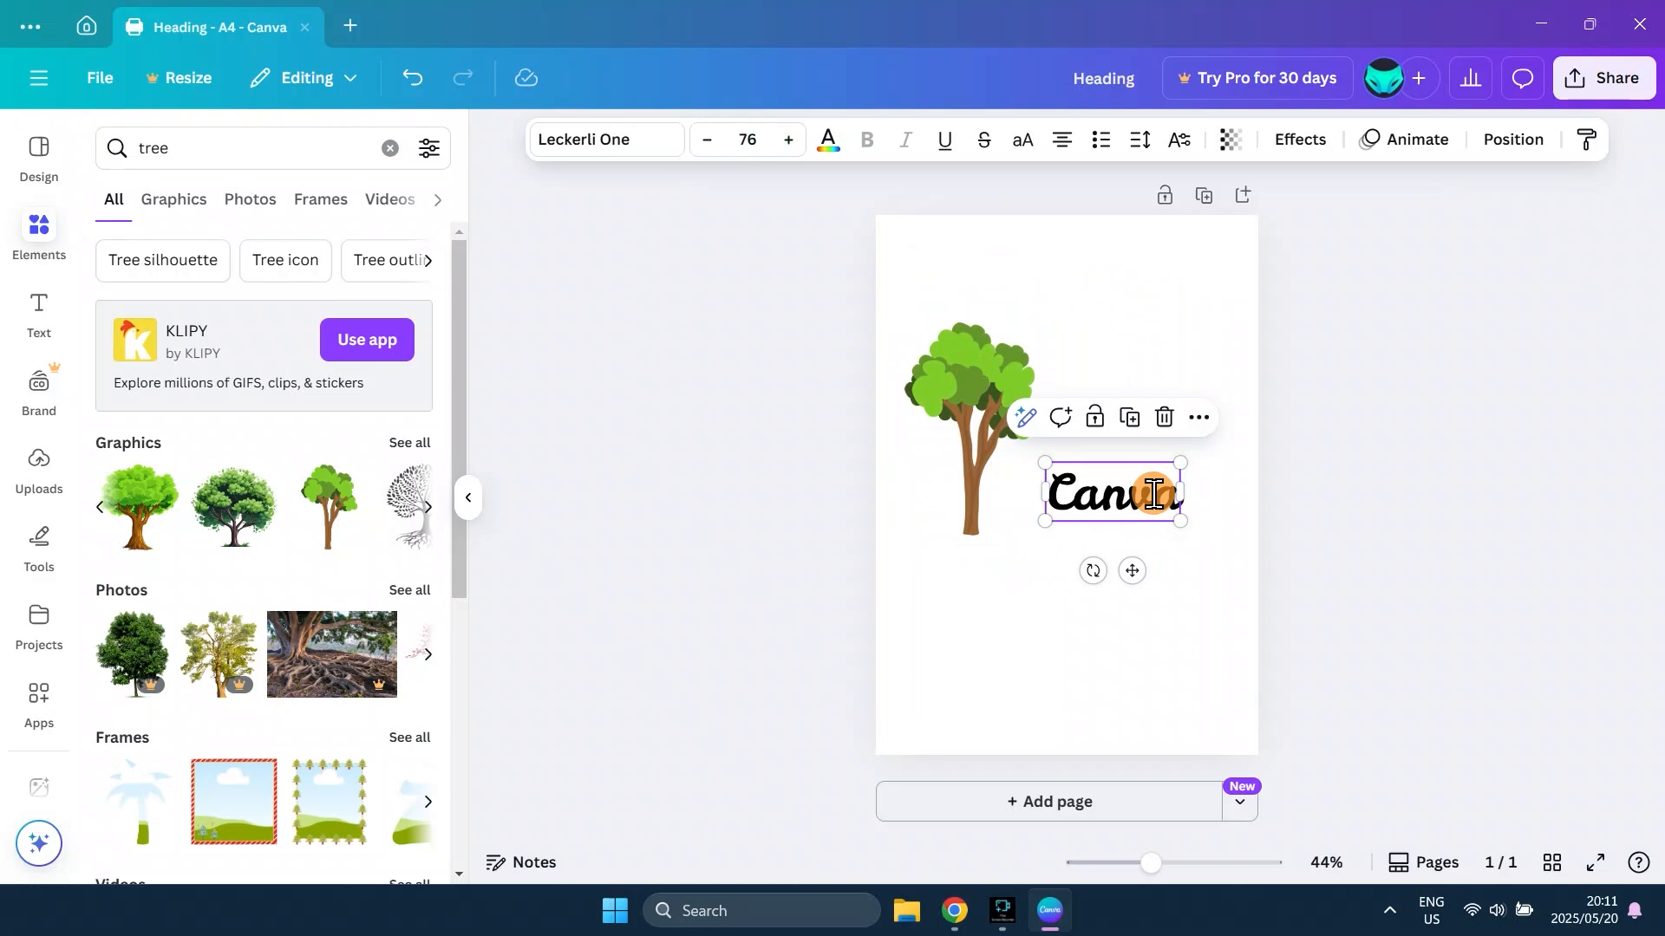
{"action": "double_click", "coordinate": [1157, 494]}
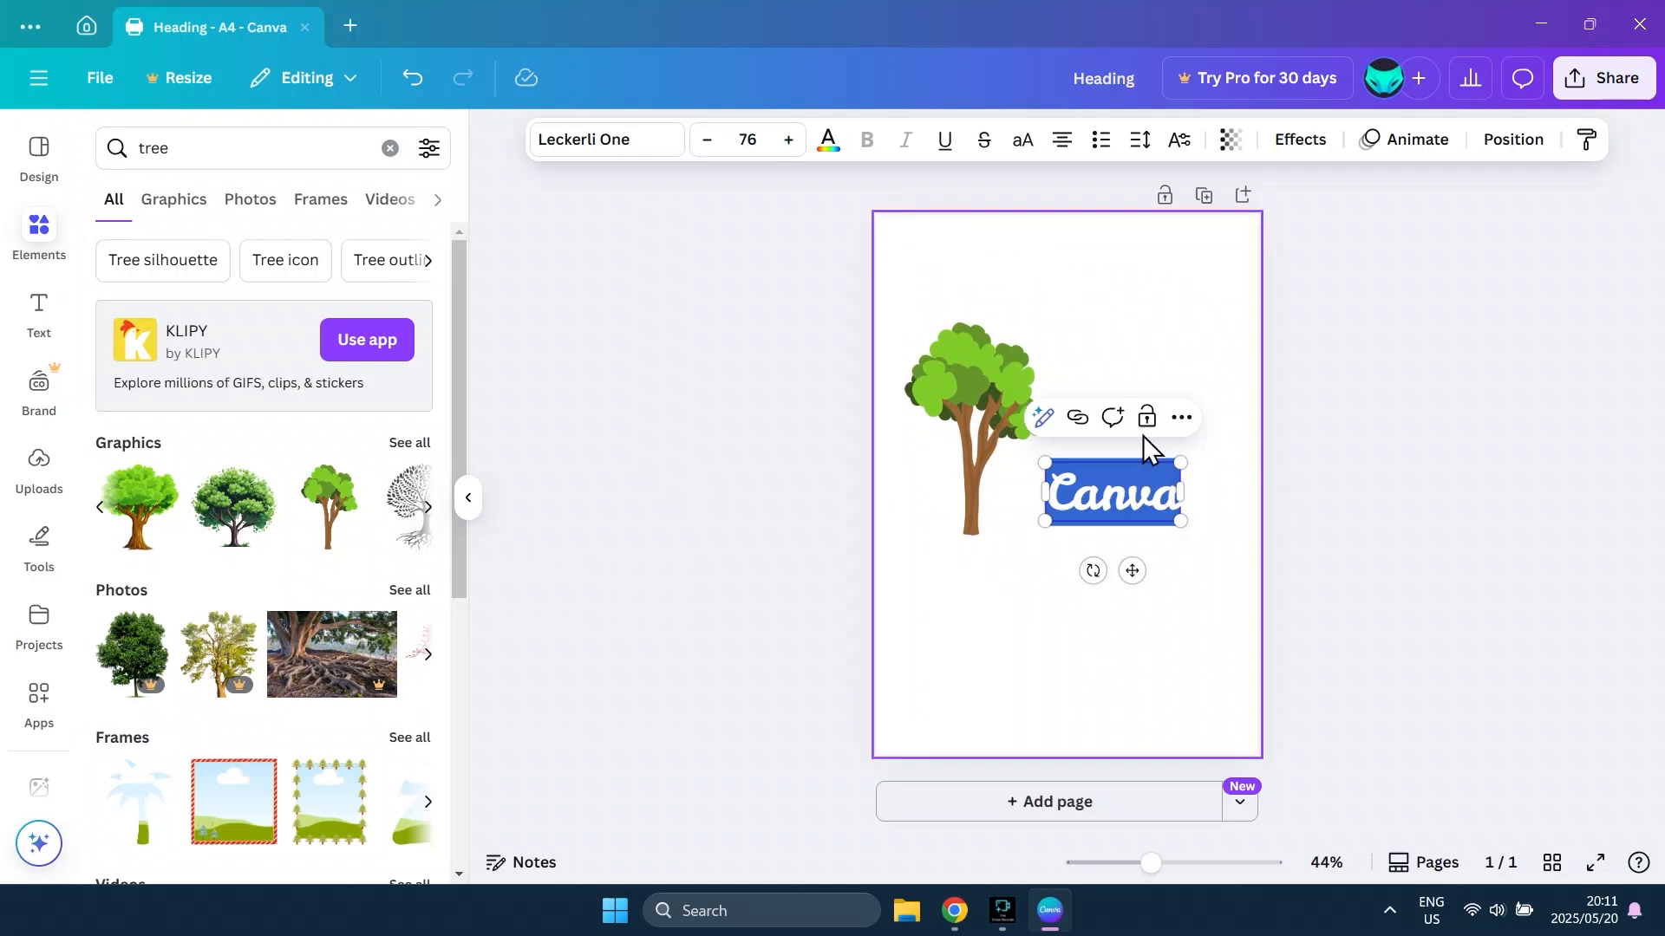
{"action": "left_click", "coordinate": [1301, 434]}
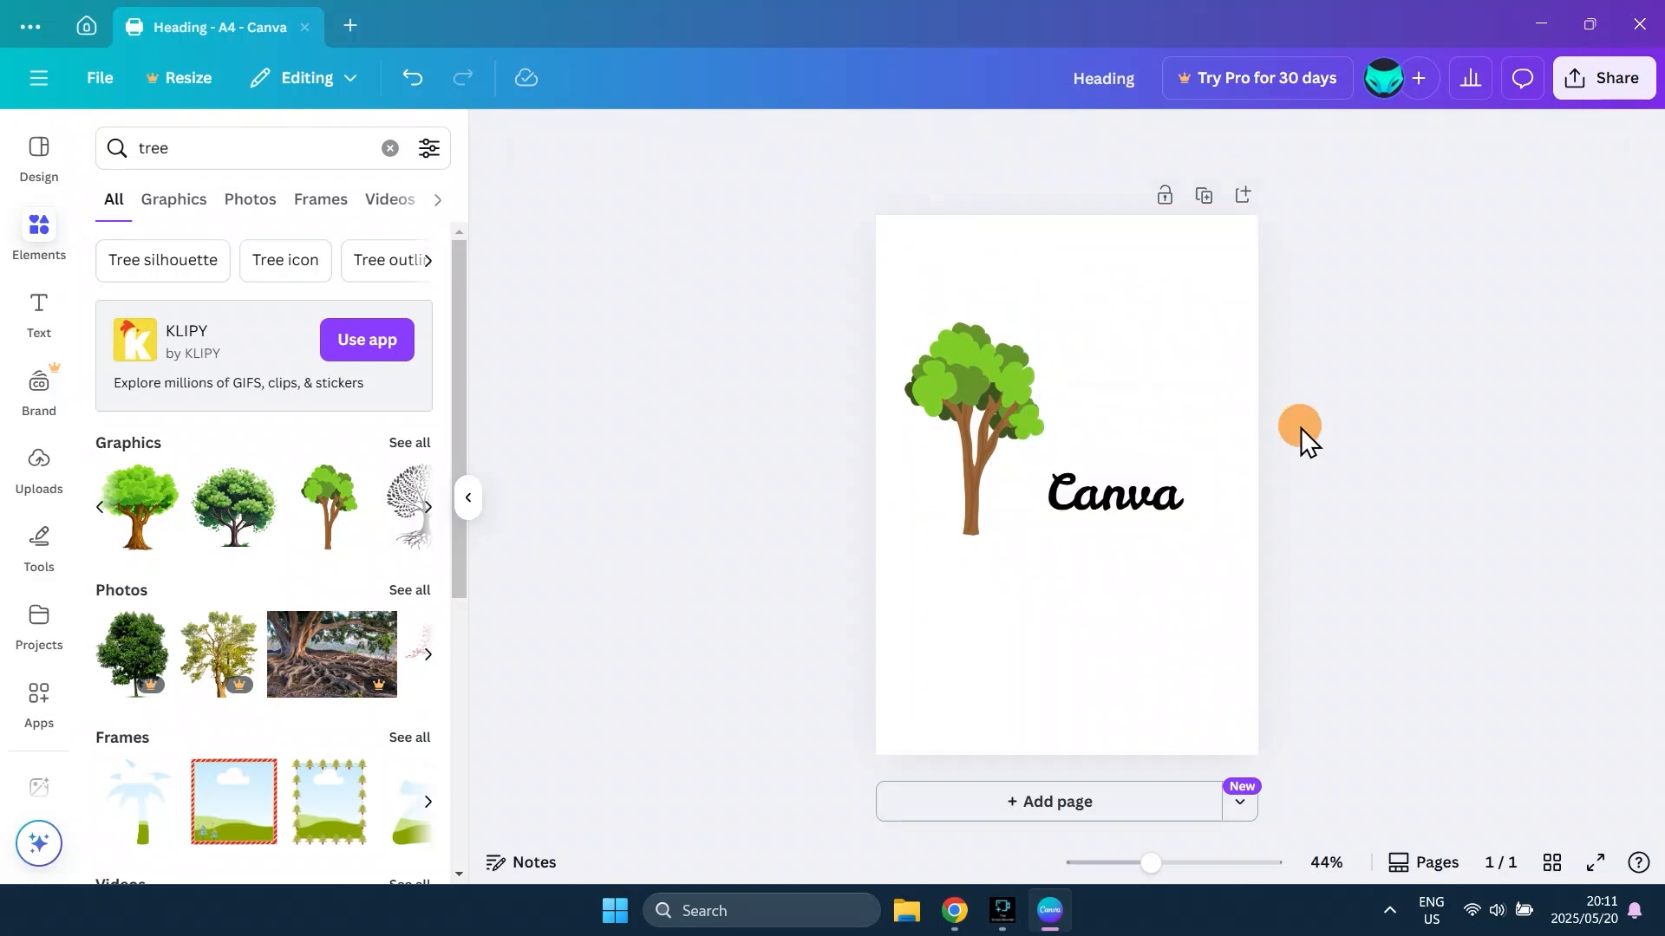
- Widen the "Canva" heading's text box to about twice its width and reposition it slightly lower, overlapping the tree trunk
{"action": "left_click", "coordinate": [1072, 494]}
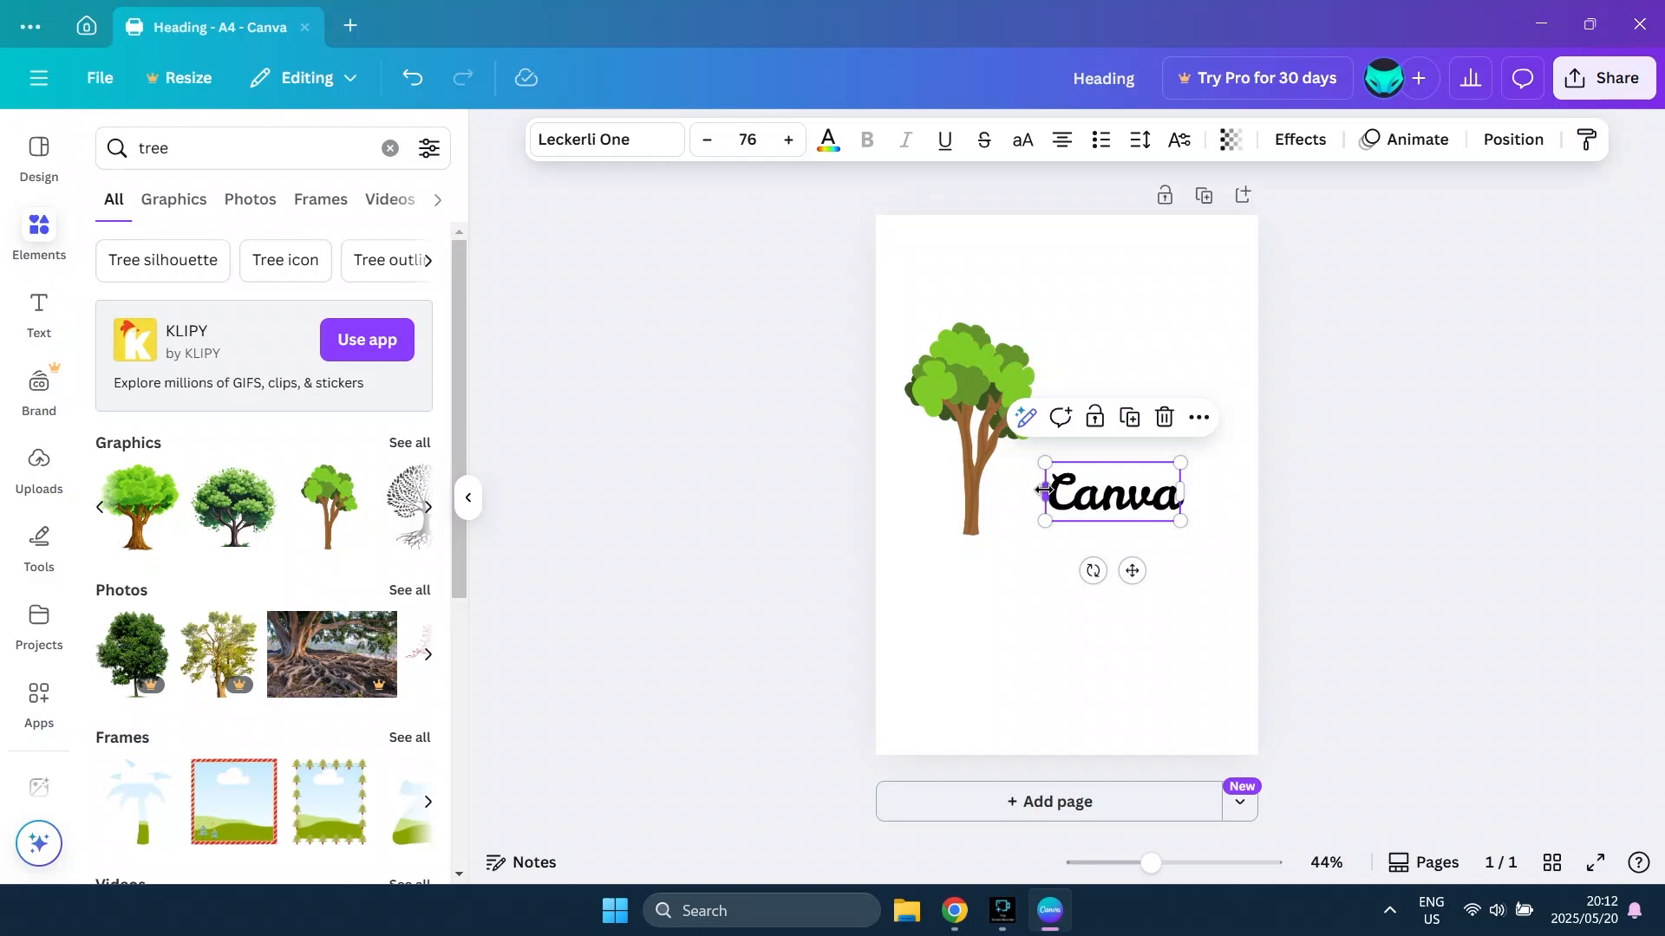
{"action": "left_click_drag", "start_coordinate": [1044, 486], "coordinate": [903, 494]}
{"action": "left_click_drag", "start_coordinate": [1063, 514], "coordinate": [1114, 535]}
- Append the sample text "fefjbfj" after "Canva" in the heading and trim it to "fef"
{"action": "double_click", "coordinate": [1138, 516]}
{"action": "left_click", "coordinate": [1158, 517]}
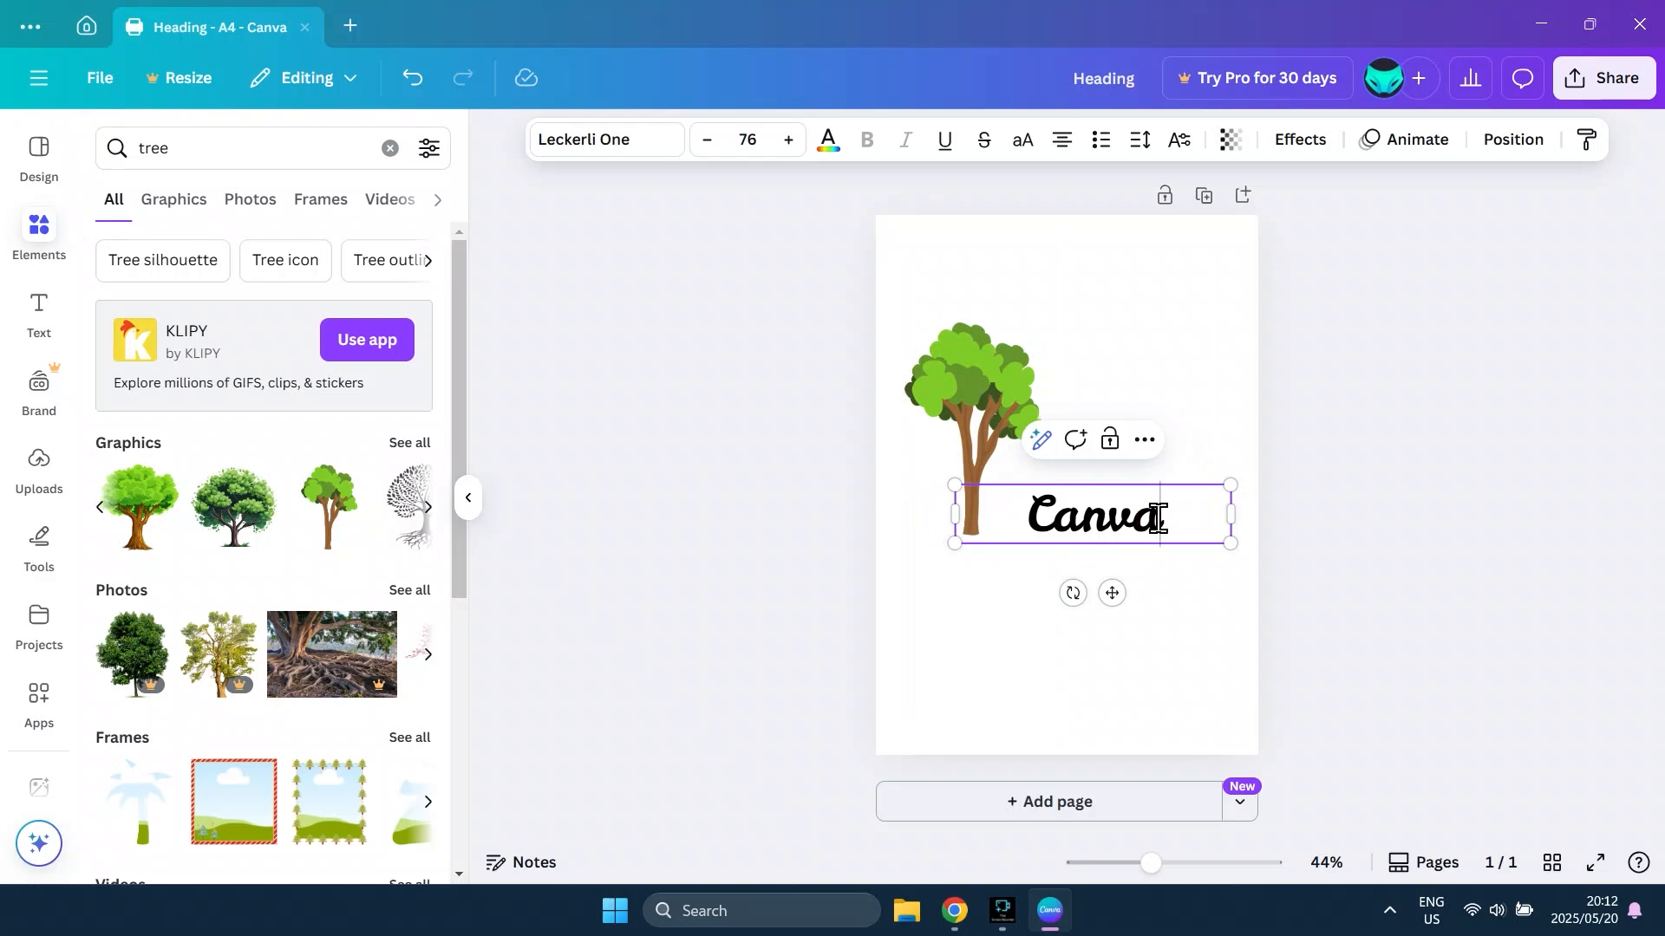
{"action": "type", "text": "fefjbfj"}
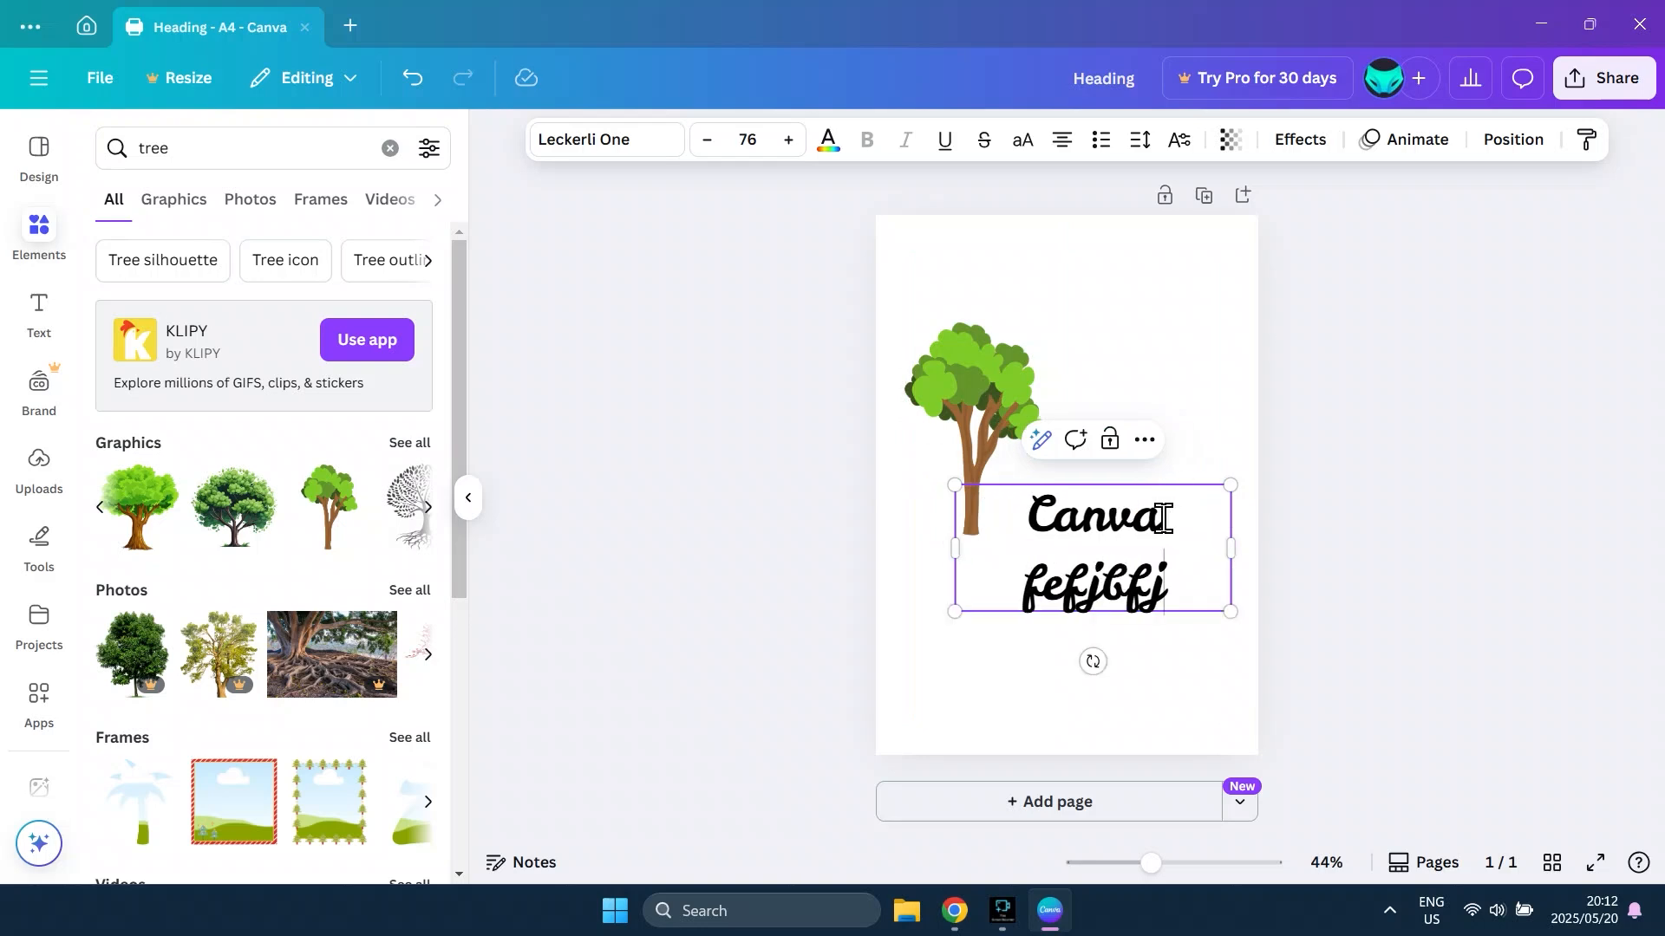
{"action": "key", "text": "BackSpace"}
{"action": "key", "text": "BackSpace"}
{"action": "key", "text": "BackSpace"}
{"action": "key", "text": "BackSpace"}
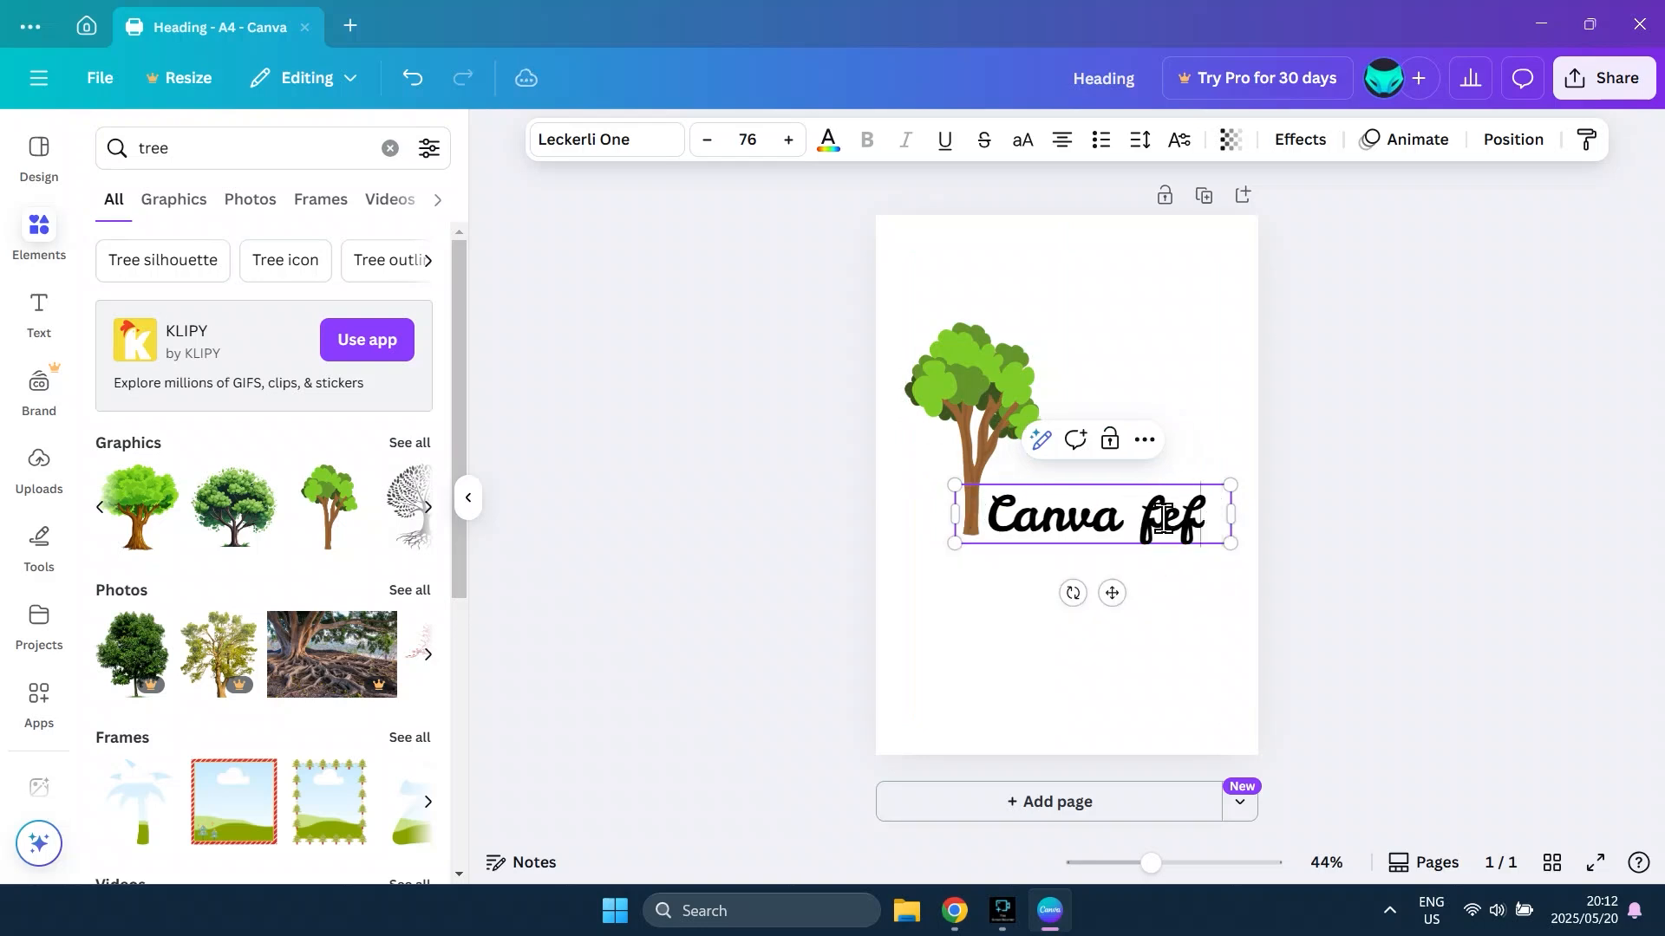
- Narrow the heading's text box slightly from its right edge and remove the extra "fef" after "Canva"
{"action": "mouse_move", "coordinate": [1231, 514]}
{"action": "left_mouse_down"}
{"action": "mouse_move", "coordinate": [1082, 523]}
{"action": "mouse_move", "coordinate": [1207, 509]}
{"action": "left_mouse_up"}
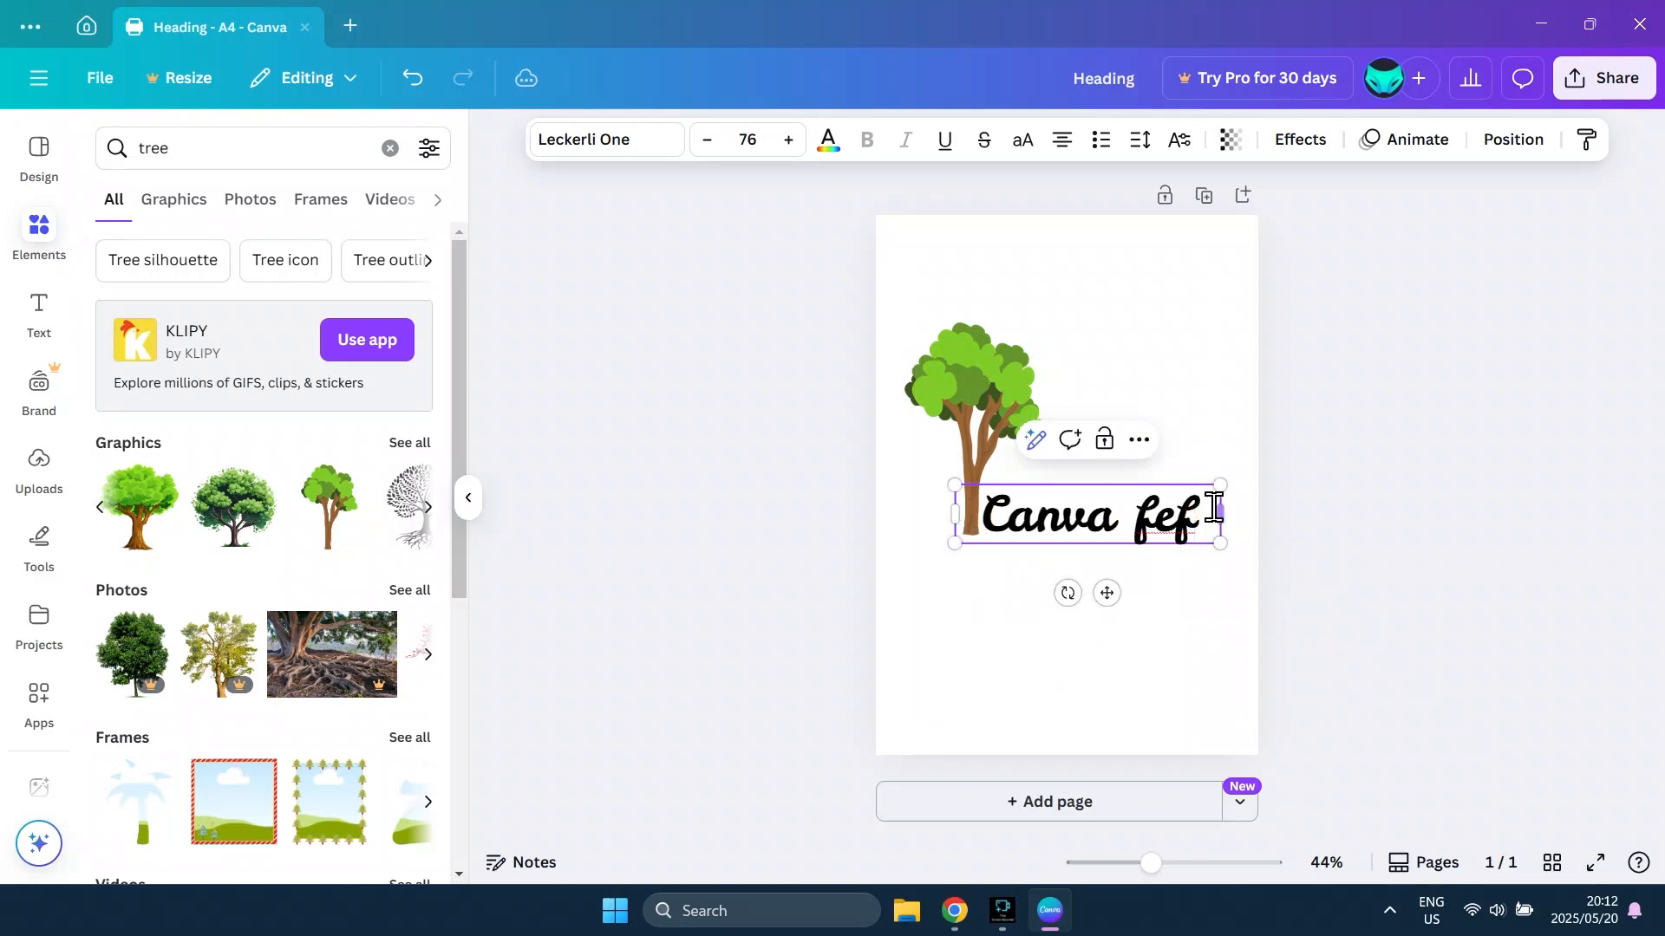
{"action": "left_click", "coordinate": [1193, 514]}
{"action": "key", "text": "BackSpace"}
{"action": "key", "text": "BackSpace"}
{"action": "key", "text": "BackSpace"}
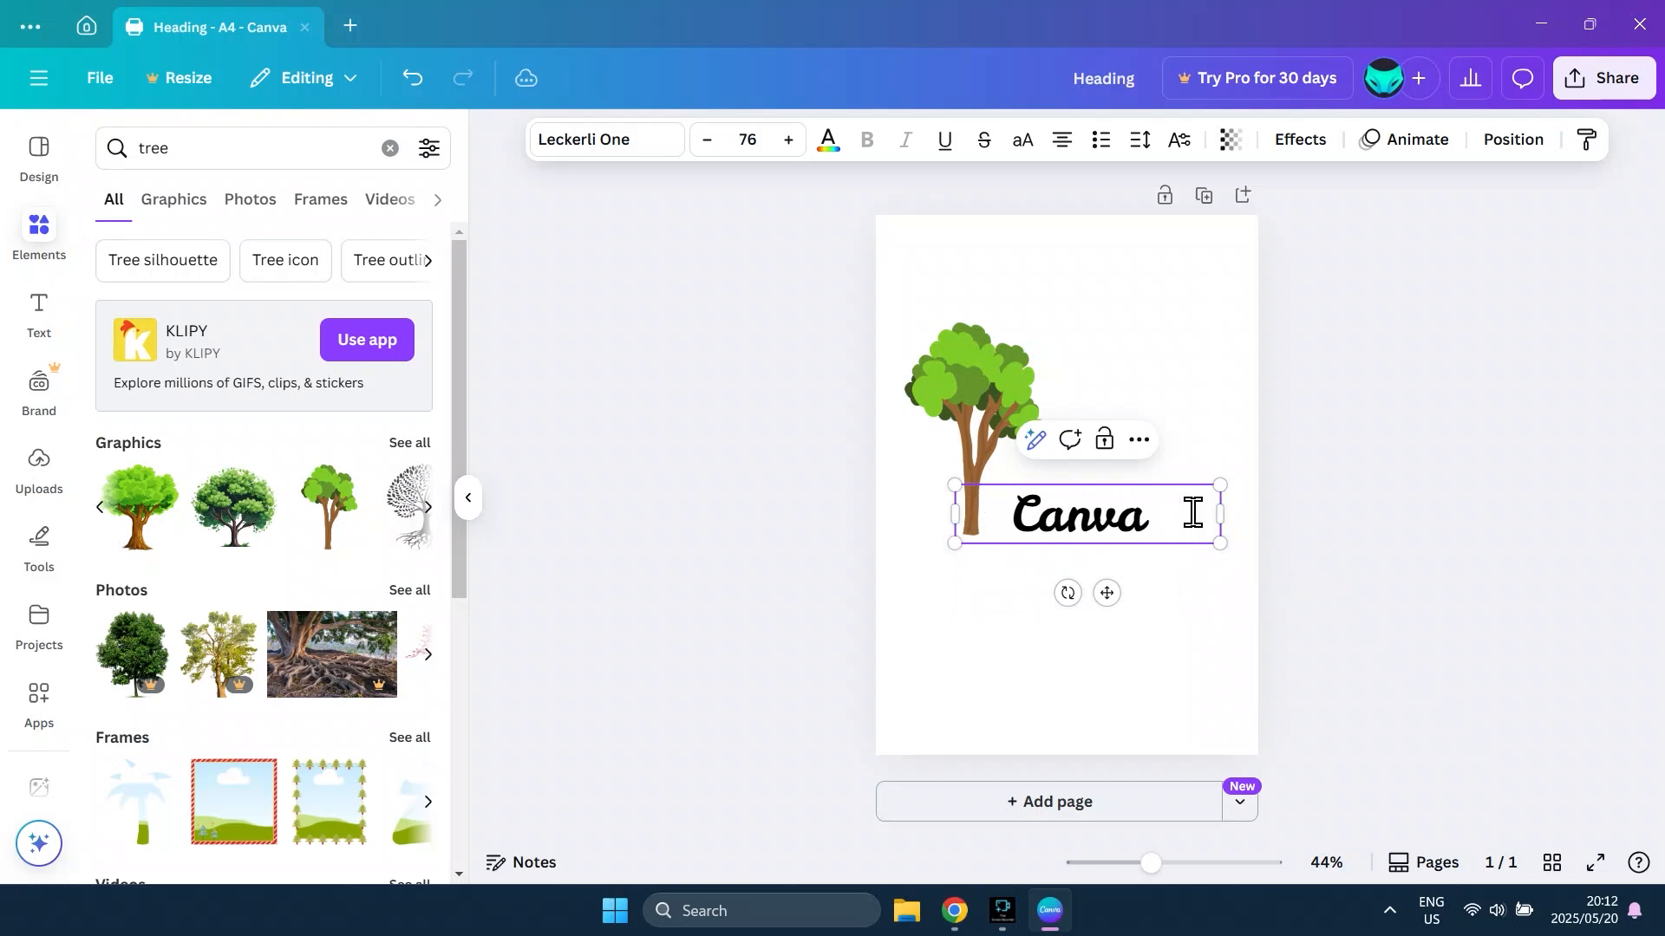
- Cycle the "Canva" text through the alignment options and return it to centred
{"action": "left_click_drag", "start_coordinate": [1011, 513], "coordinate": [1127, 486]}
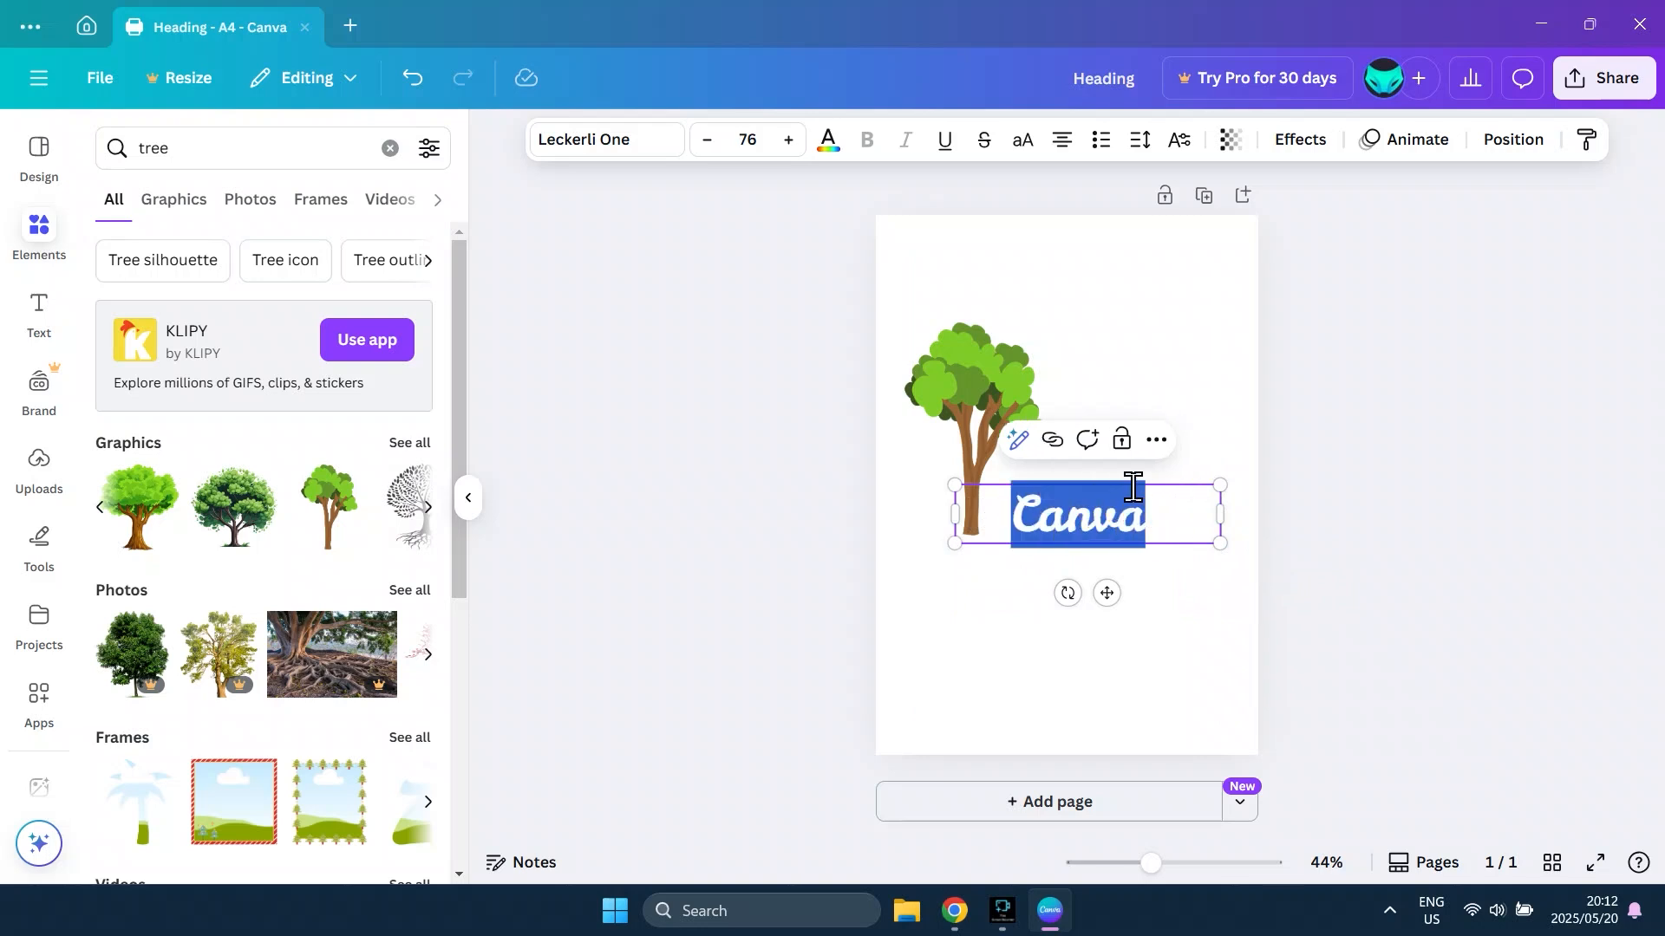
{"action": "left_click", "coordinate": [1069, 150]}
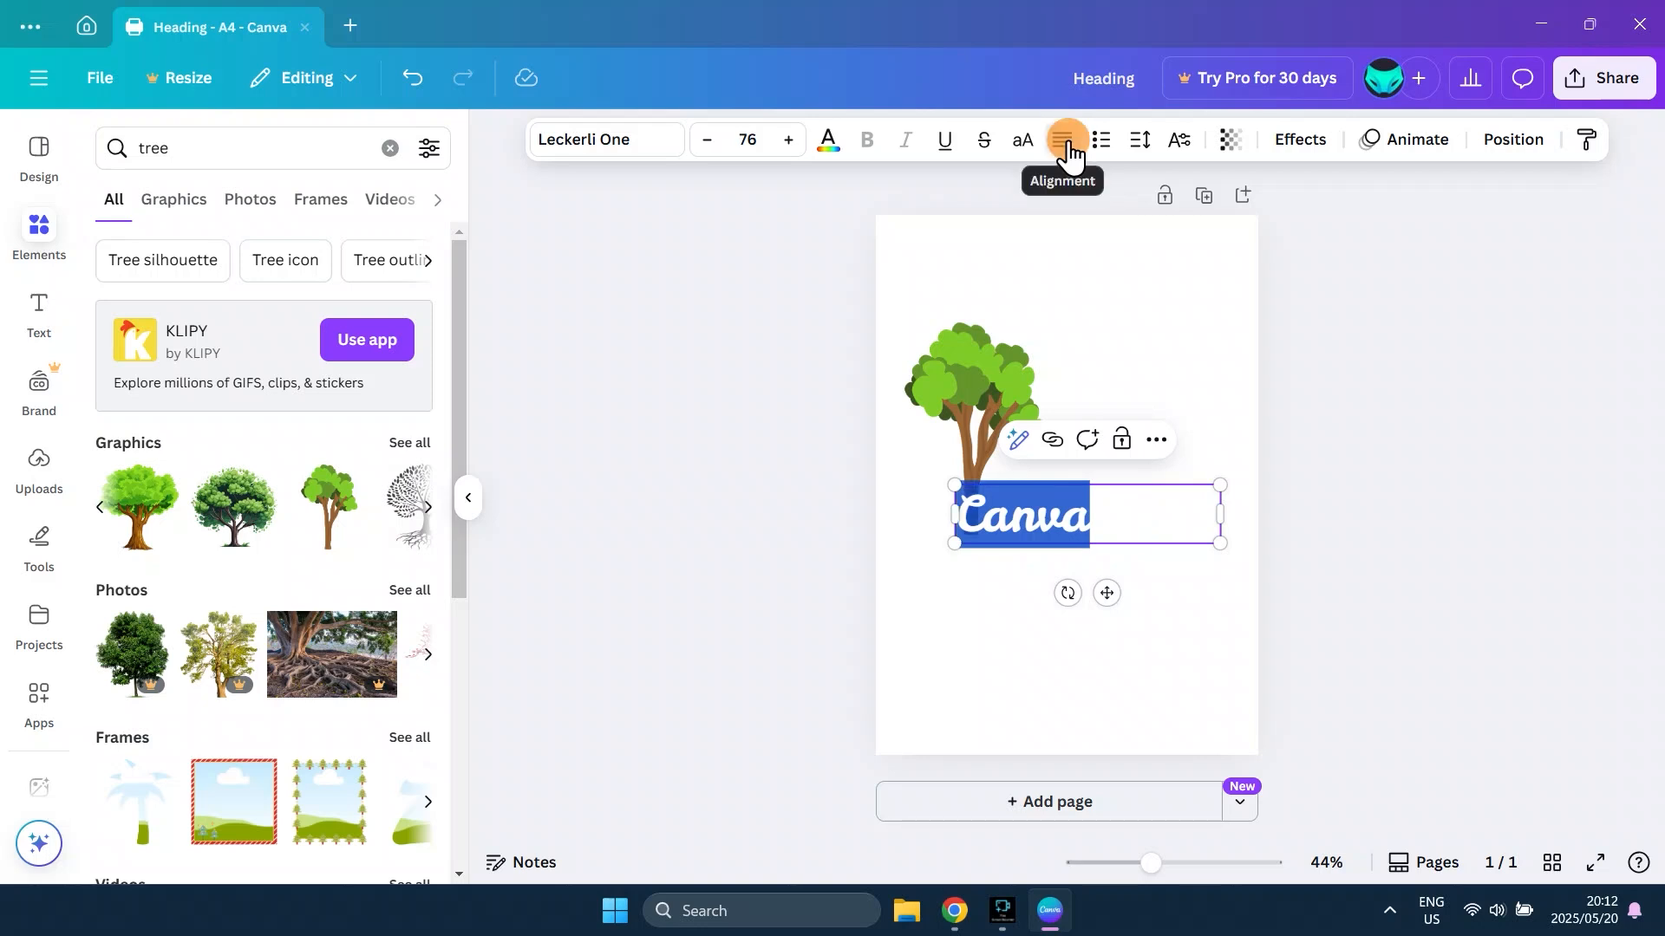
{"action": "left_click", "coordinate": [1069, 149]}
{"action": "left_click", "coordinate": [1071, 149]}
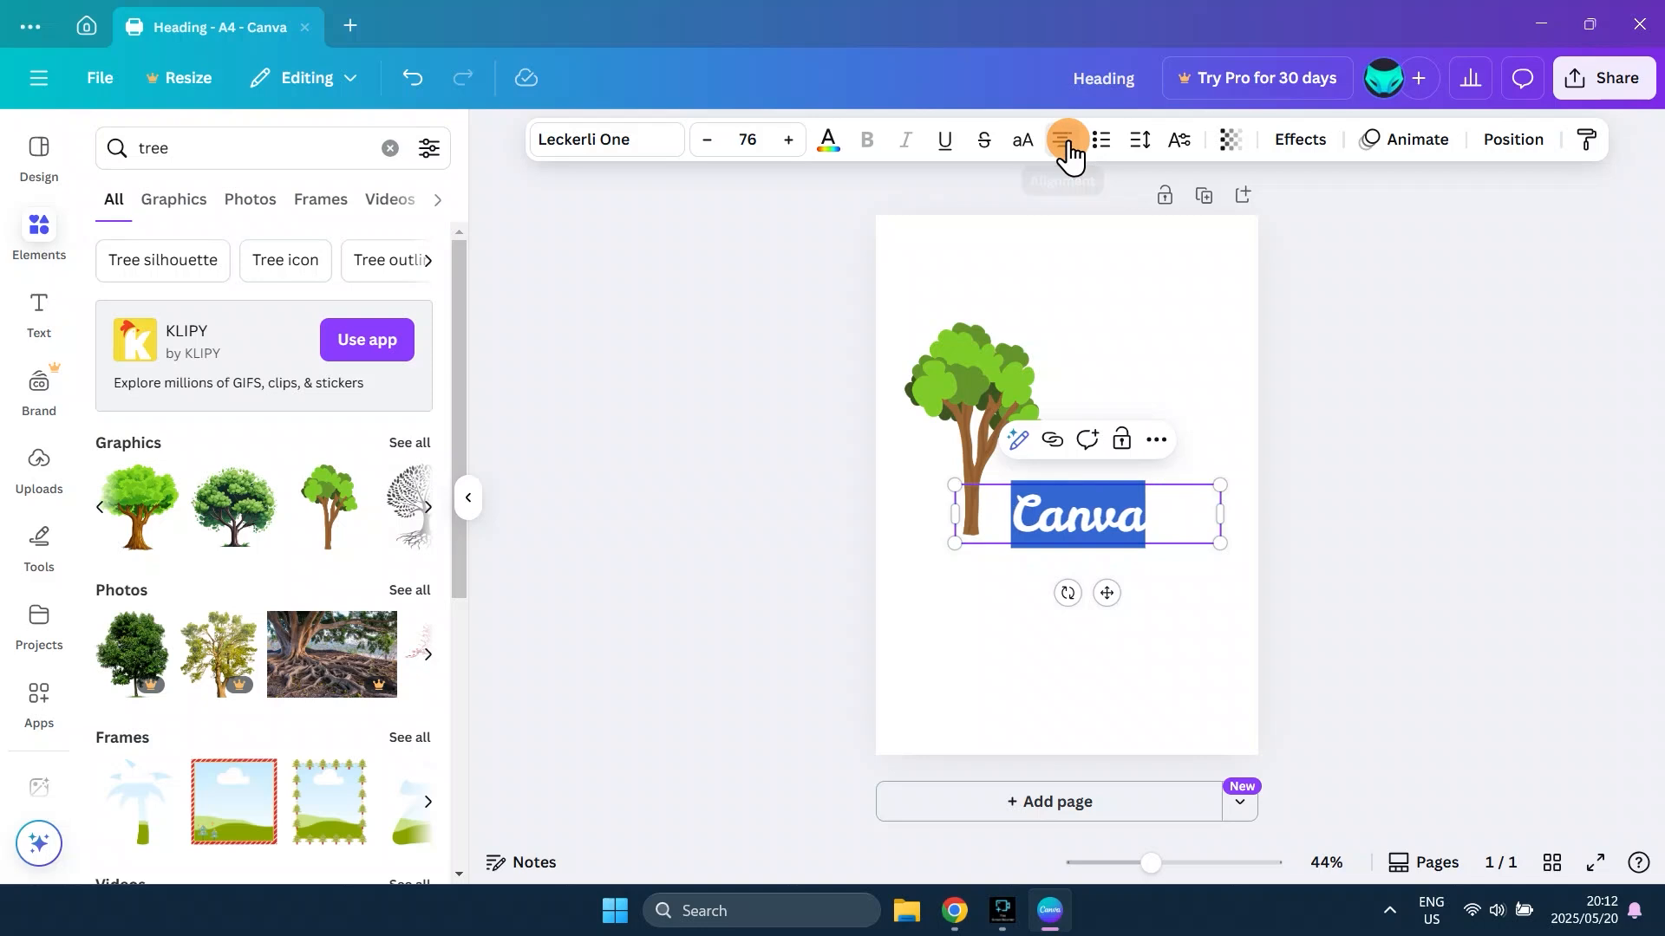
{"action": "left_click", "coordinate": [1158, 376]}
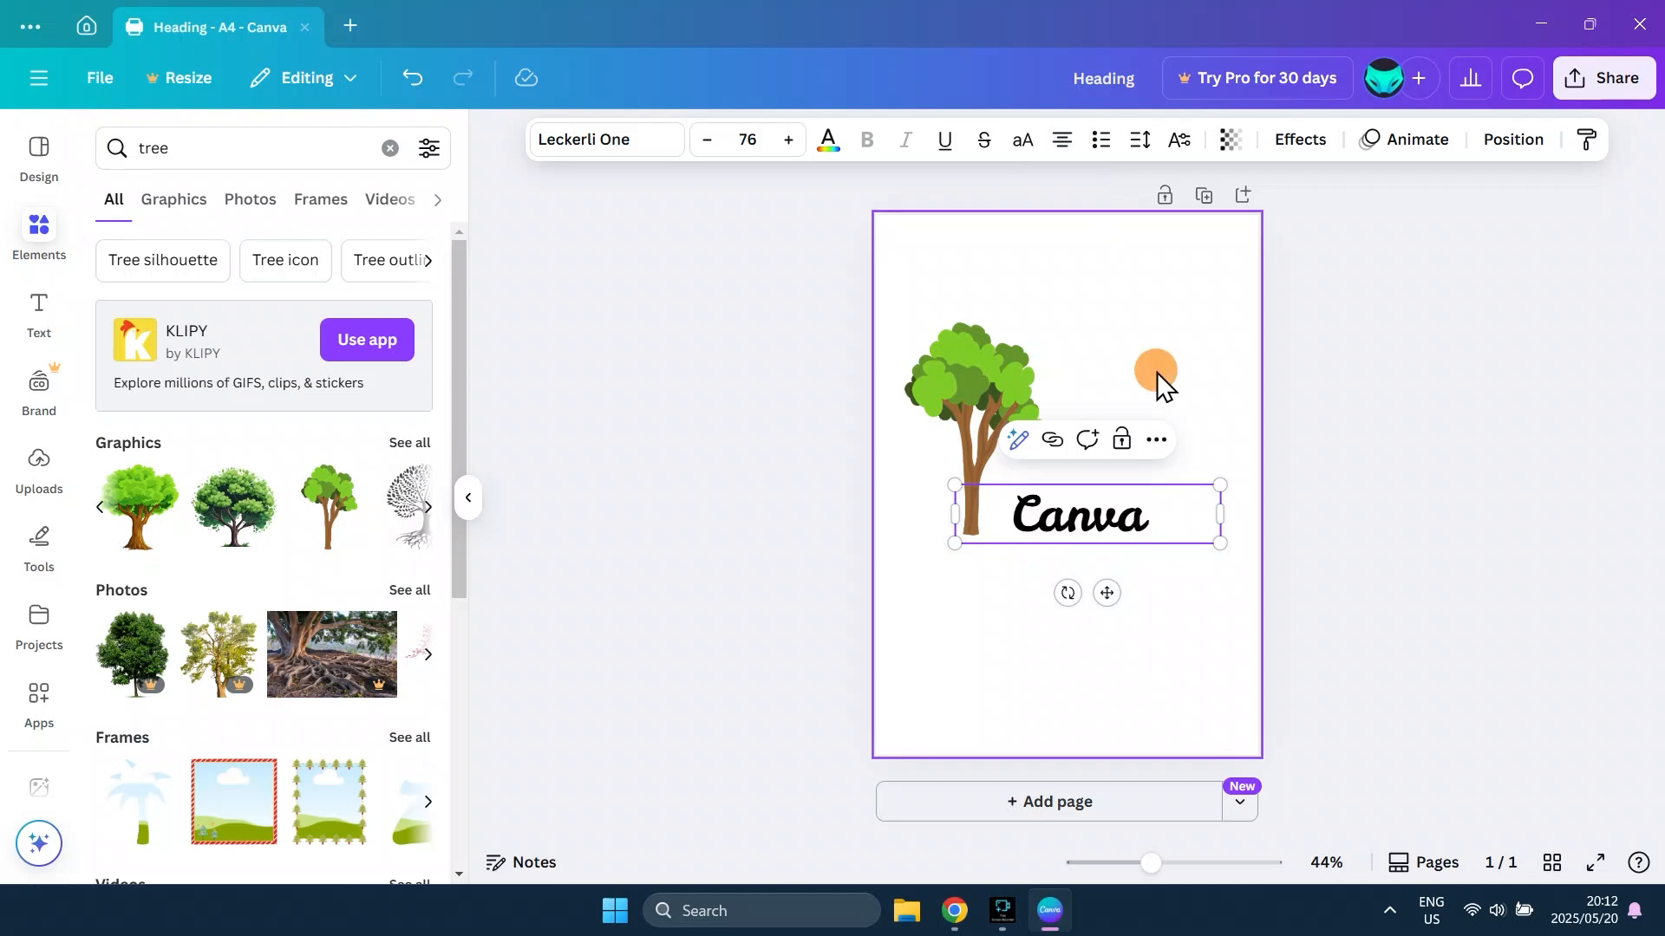
- Shift the "Canva" heading slightly up and to the right on the page
{"action": "left_click_drag", "start_coordinate": [1100, 529], "coordinate": [1110, 510]}
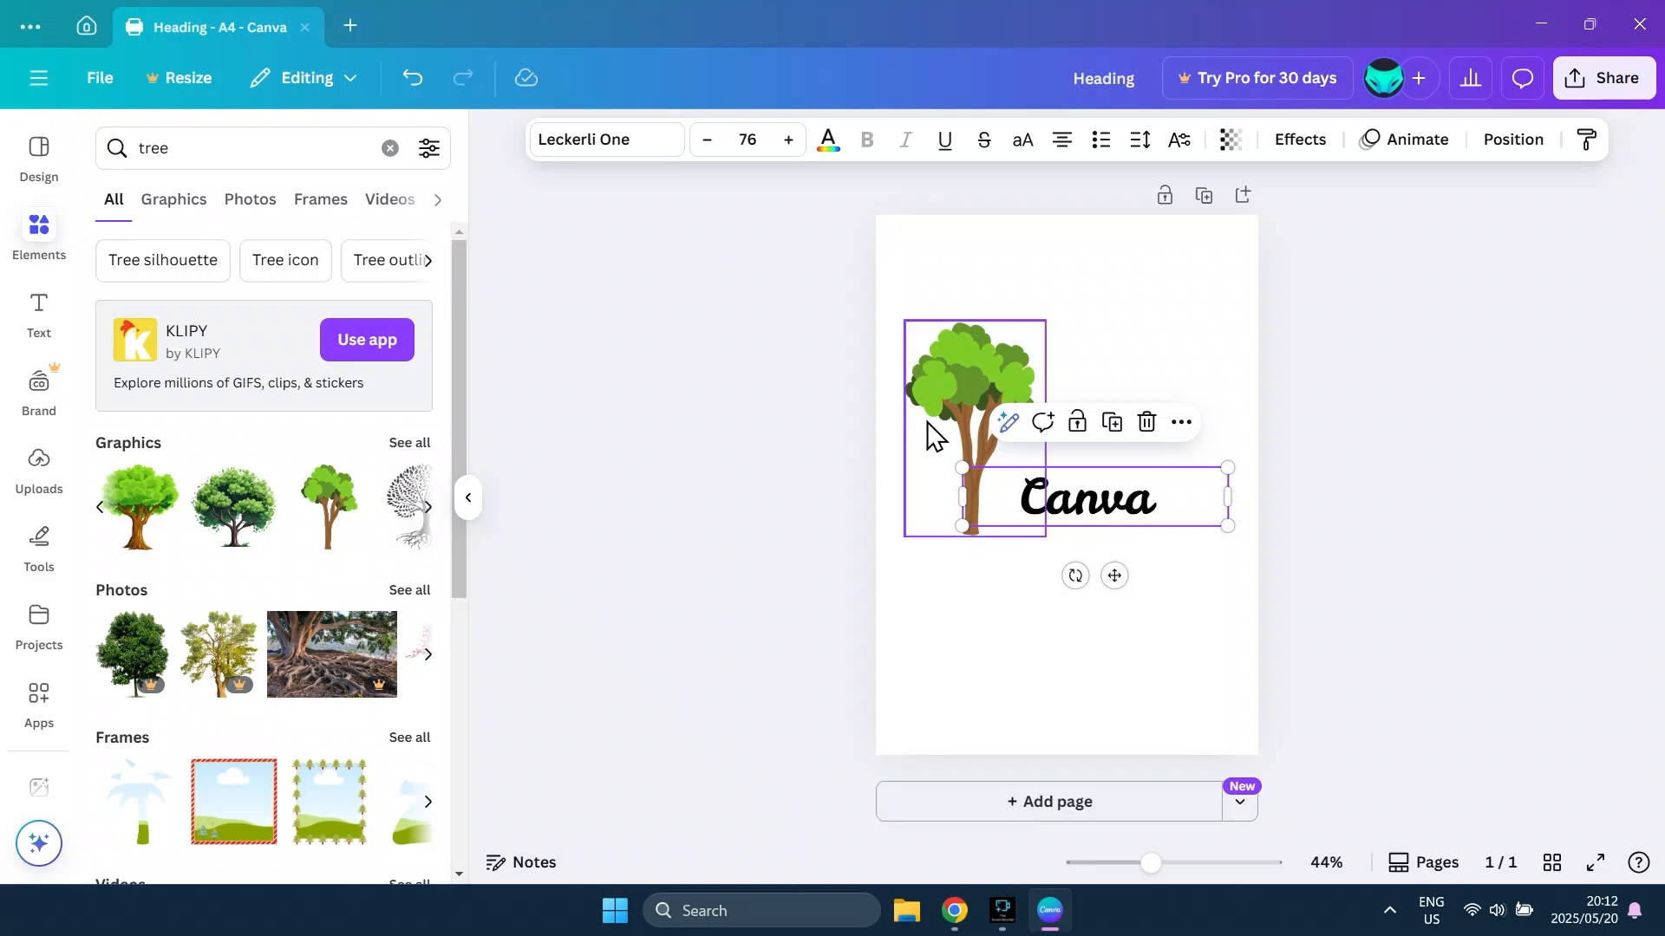
{"action": "left_click", "coordinate": [987, 372]}
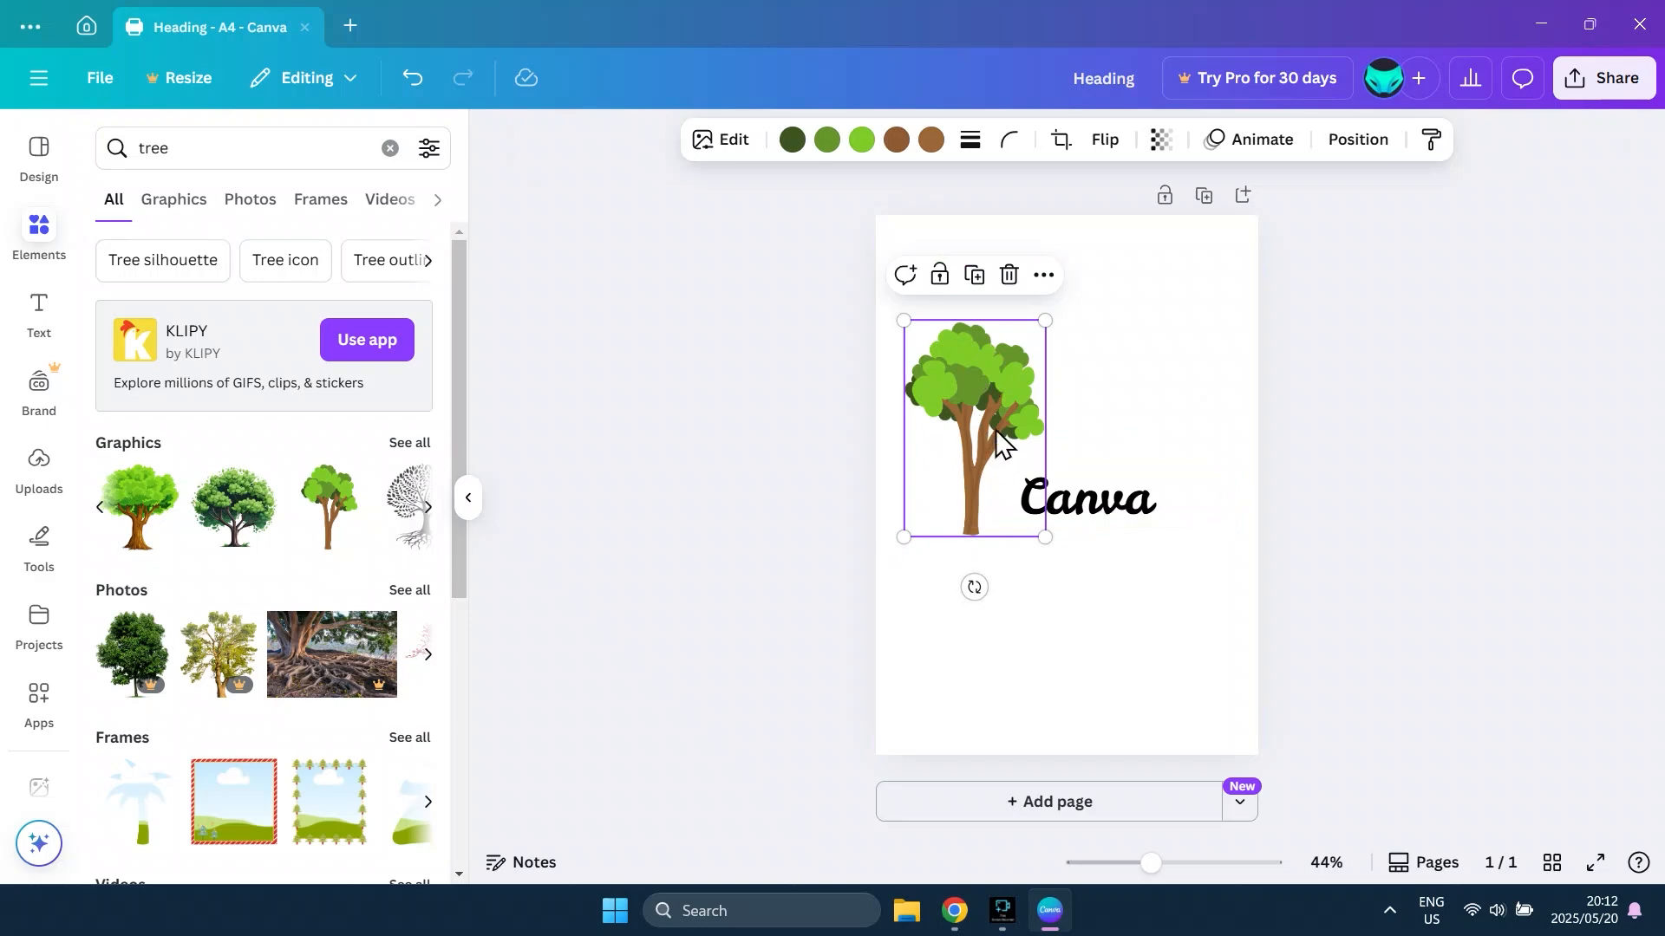
{"action": "left_click", "coordinate": [1108, 494]}
- Duplicate the tree graphic and place the copy to the right of the original, over the "Canva" heading
{"action": "left_click", "coordinate": [962, 371]}
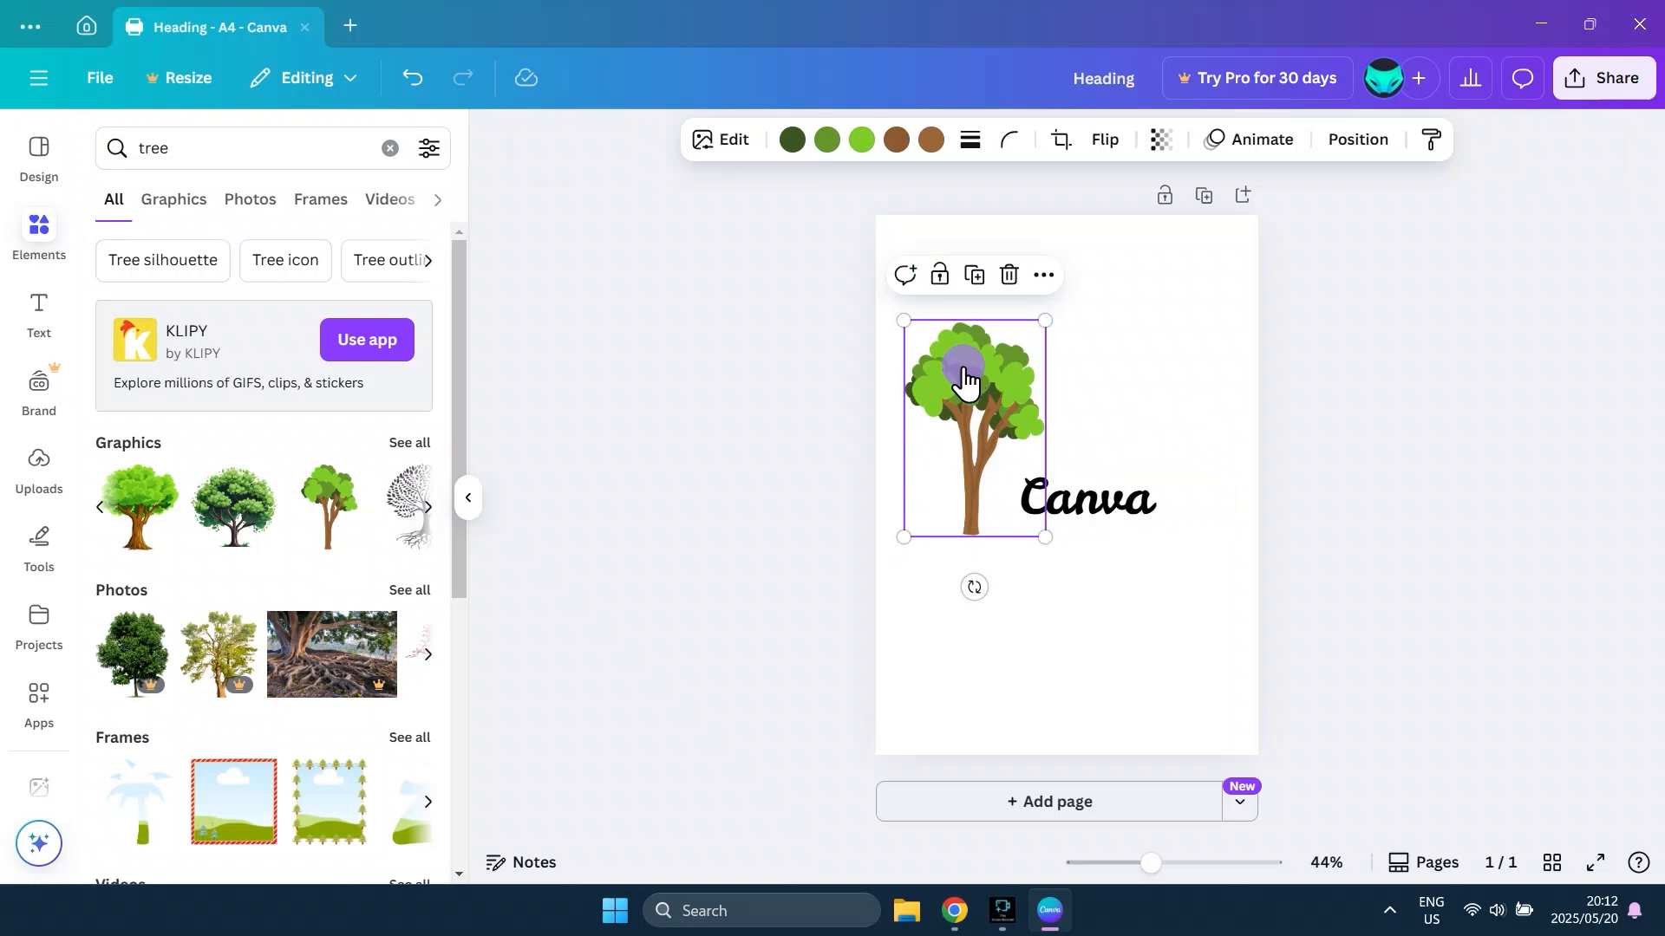
{"action": "right_click", "coordinate": [965, 370]}
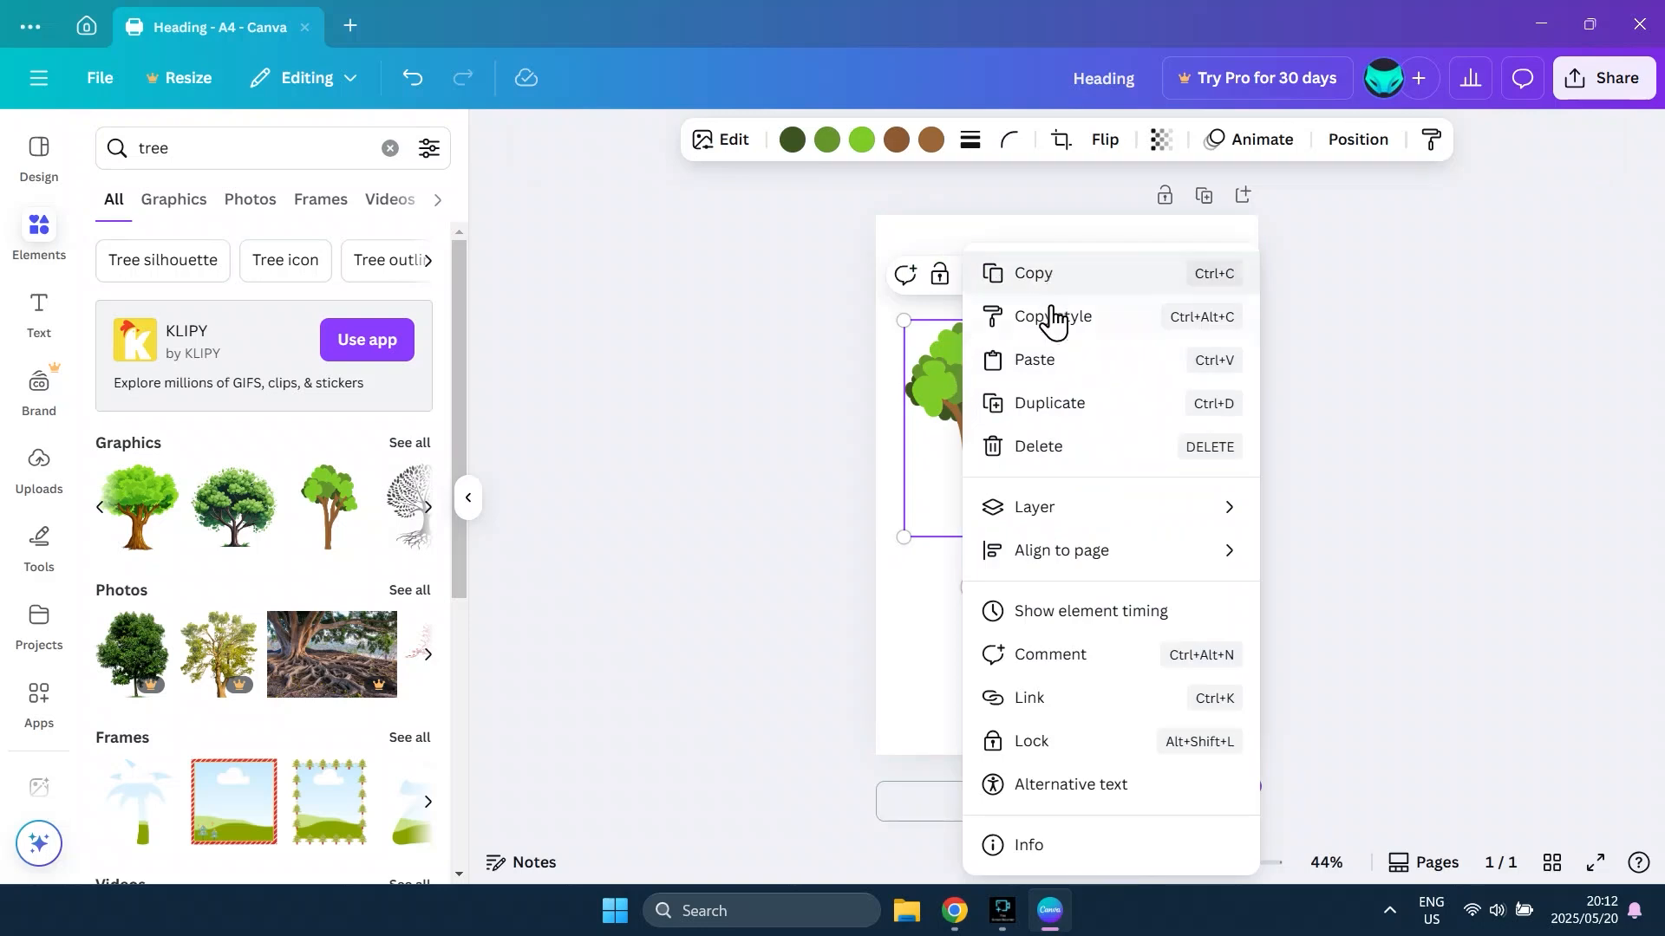
{"action": "left_click", "coordinate": [1057, 412]}
{"action": "left_click_drag", "start_coordinate": [1022, 413], "coordinate": [1162, 368]}
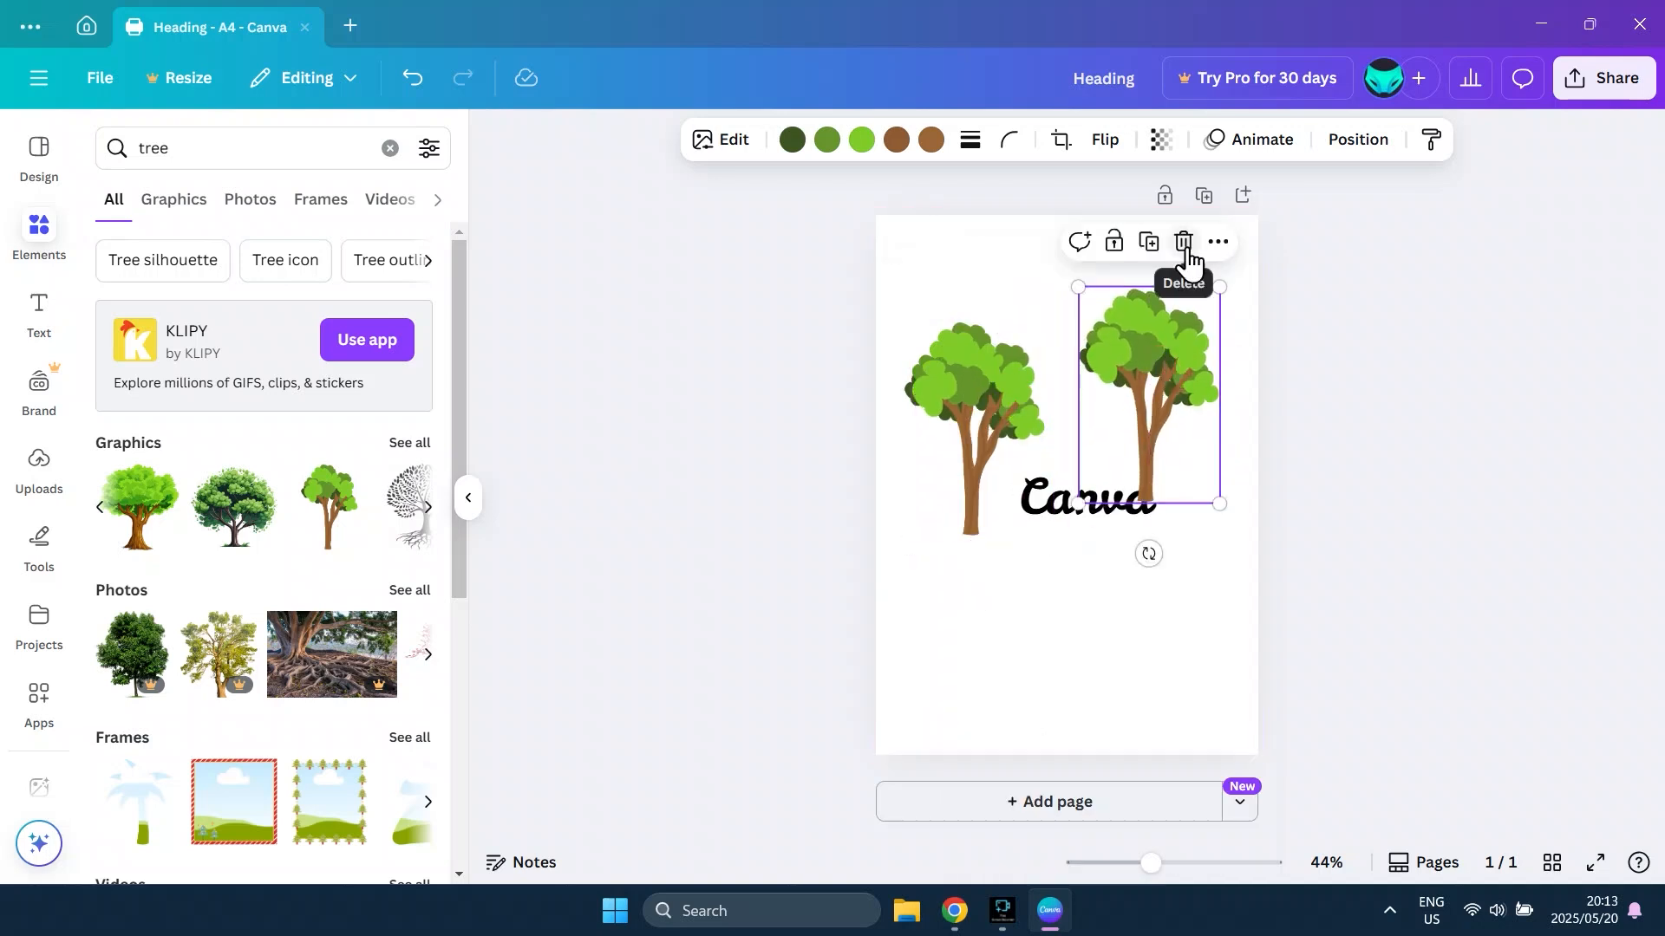
- Delete the duplicated tree on the right side of the page
{"action": "right_click", "coordinate": [1170, 350]}
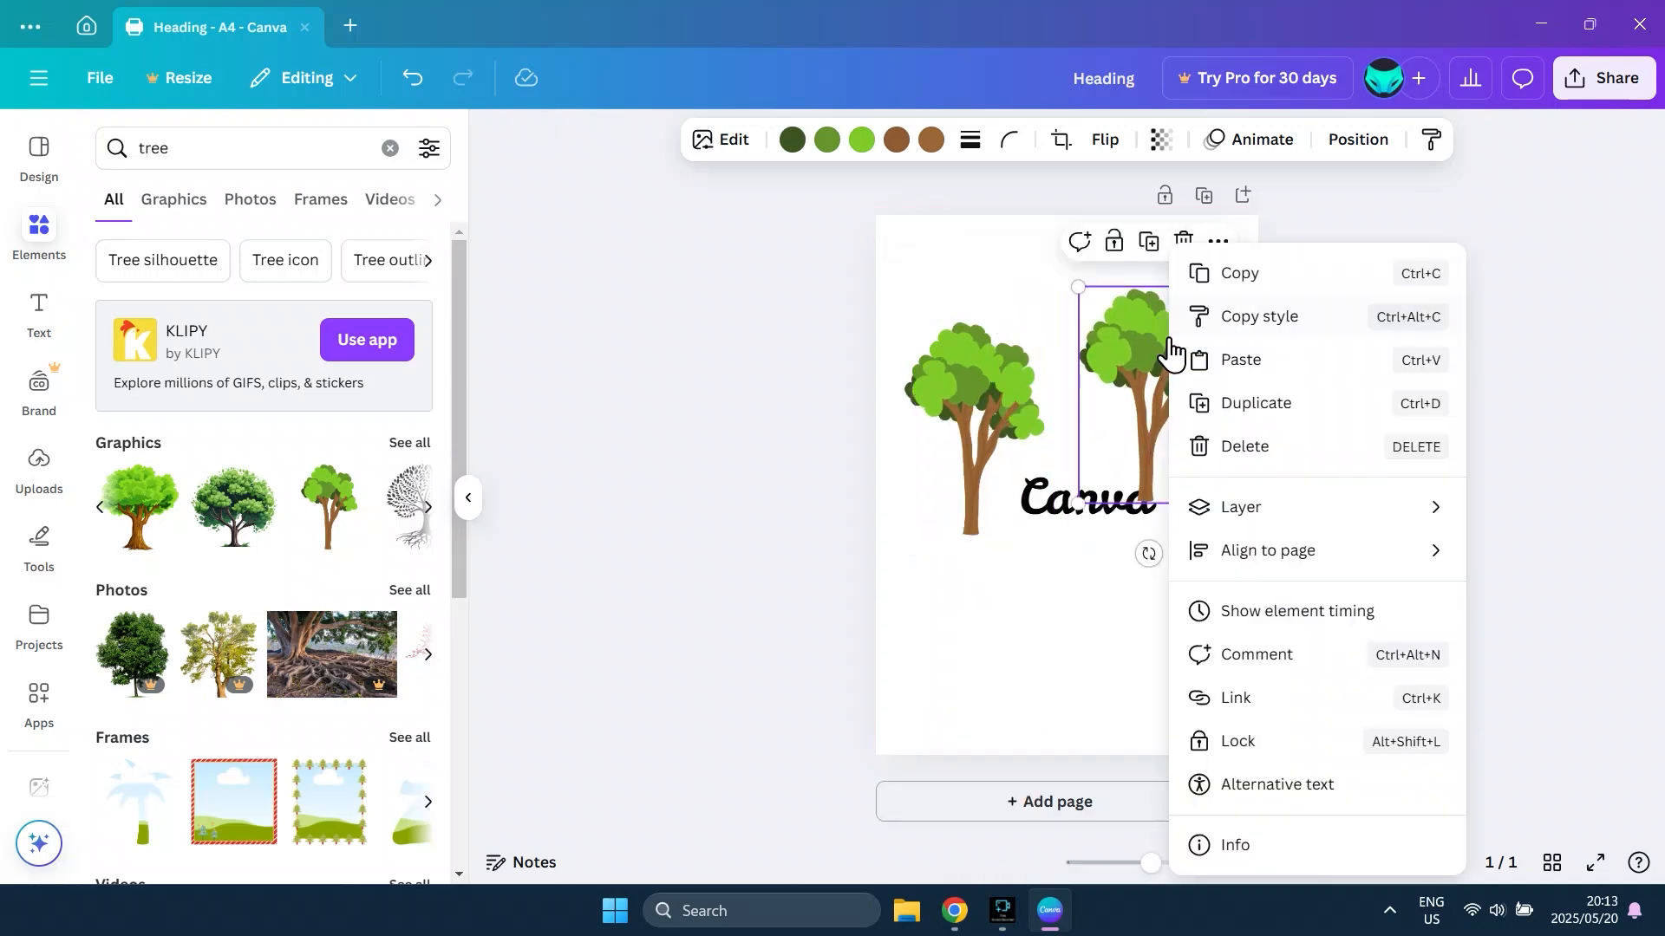
{"action": "left_click", "coordinate": [1227, 457]}
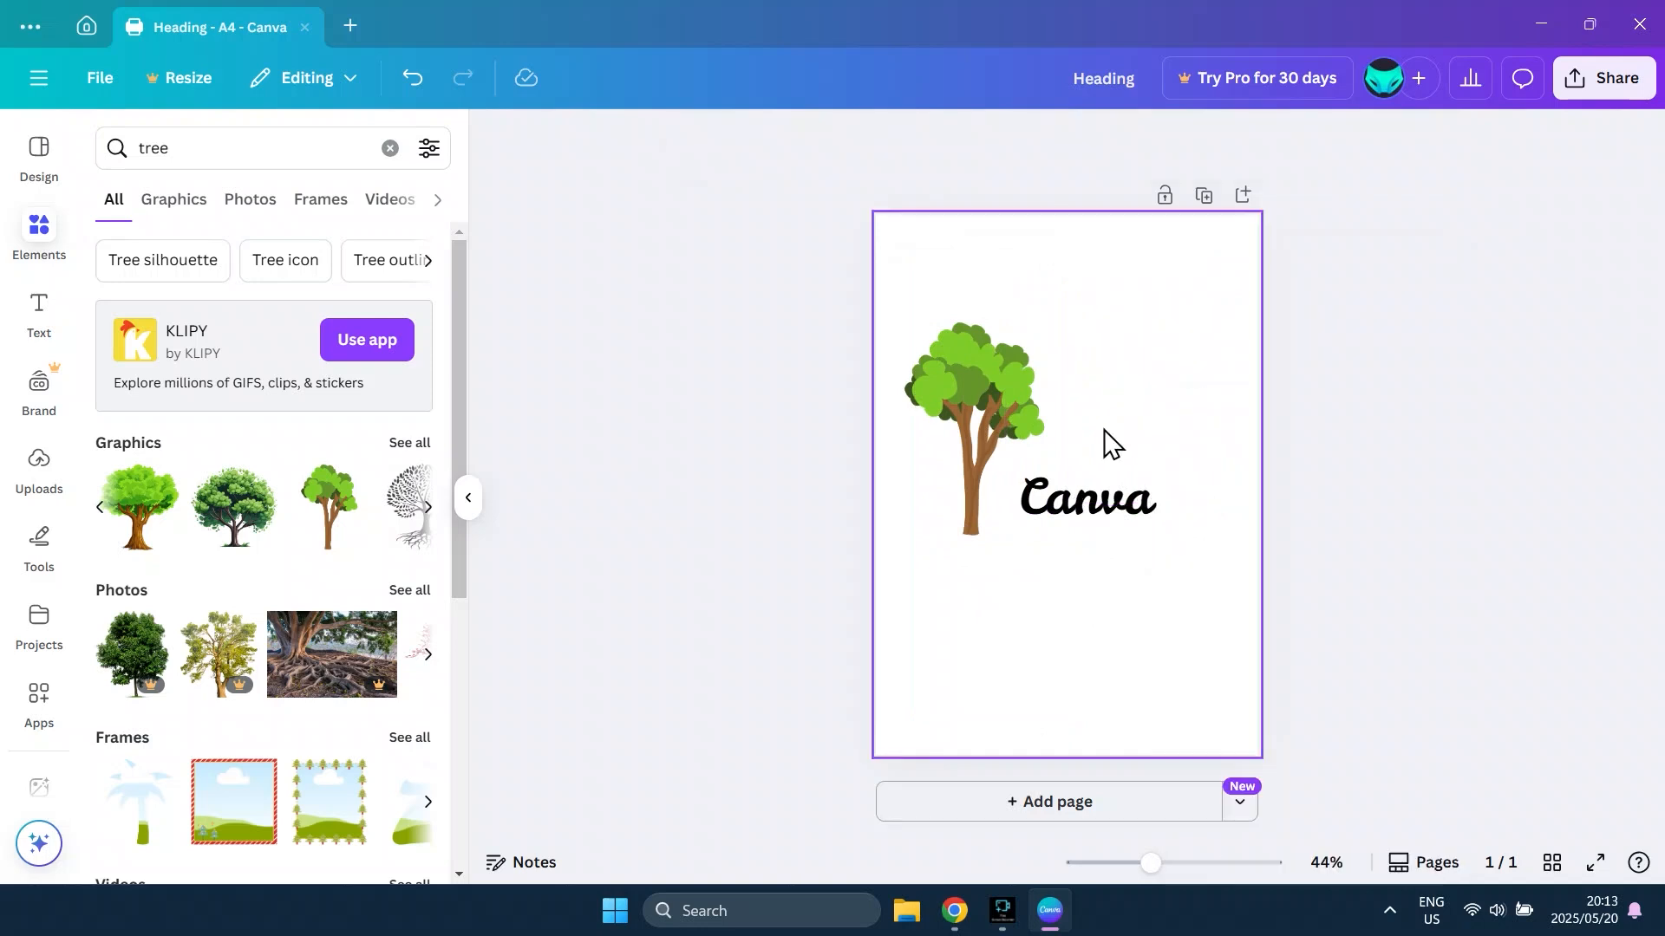
- Move the tree graphic over the "Canva" heading and bring it forward one layer, in front of the text
{"action": "left_click_drag", "start_coordinate": [991, 401], "coordinate": [1110, 424]}
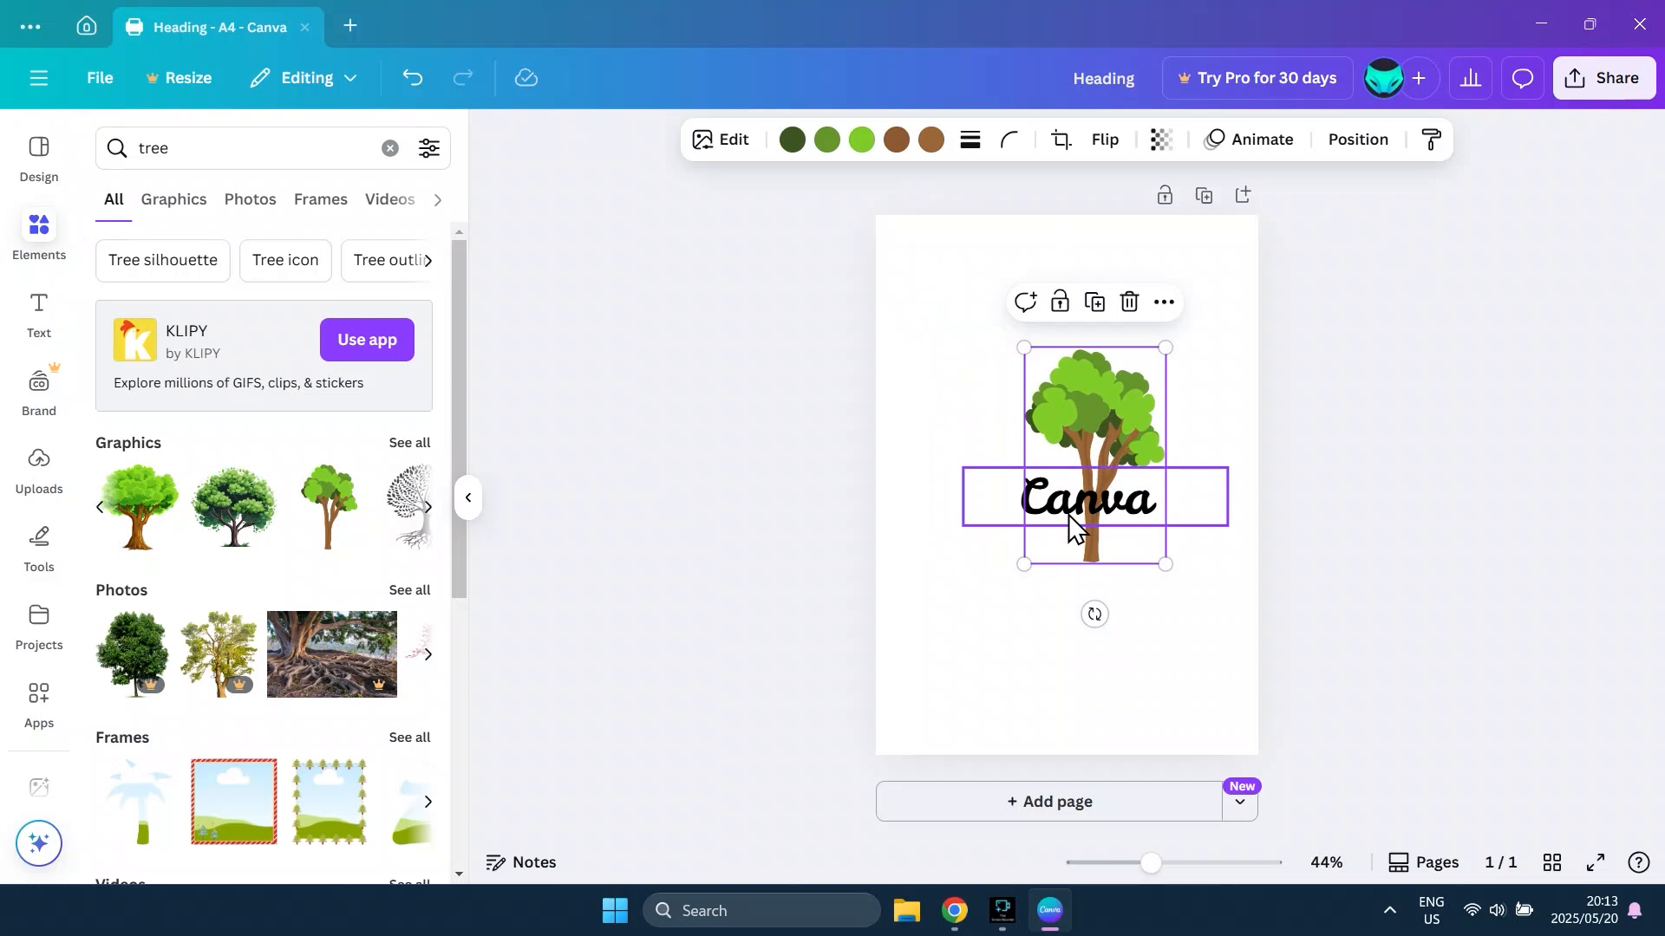
{"action": "left_click", "coordinate": [1101, 415]}
{"action": "right_click", "coordinate": [1101, 414]}
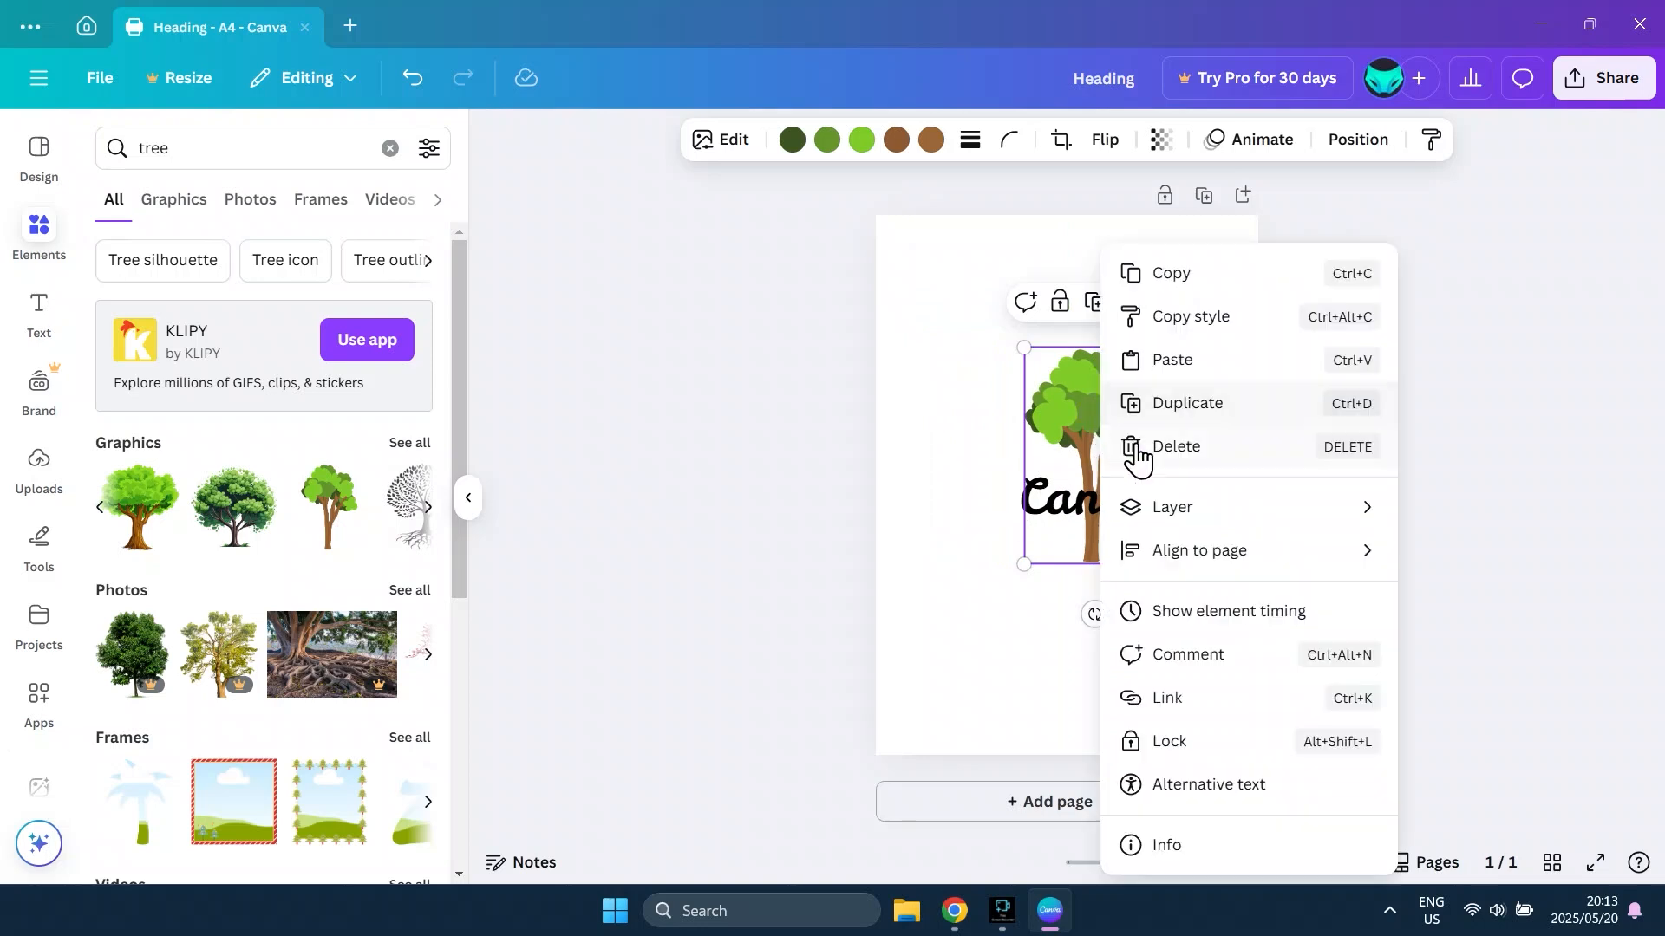
{"action": "mouse_move", "coordinate": [1207, 509]}
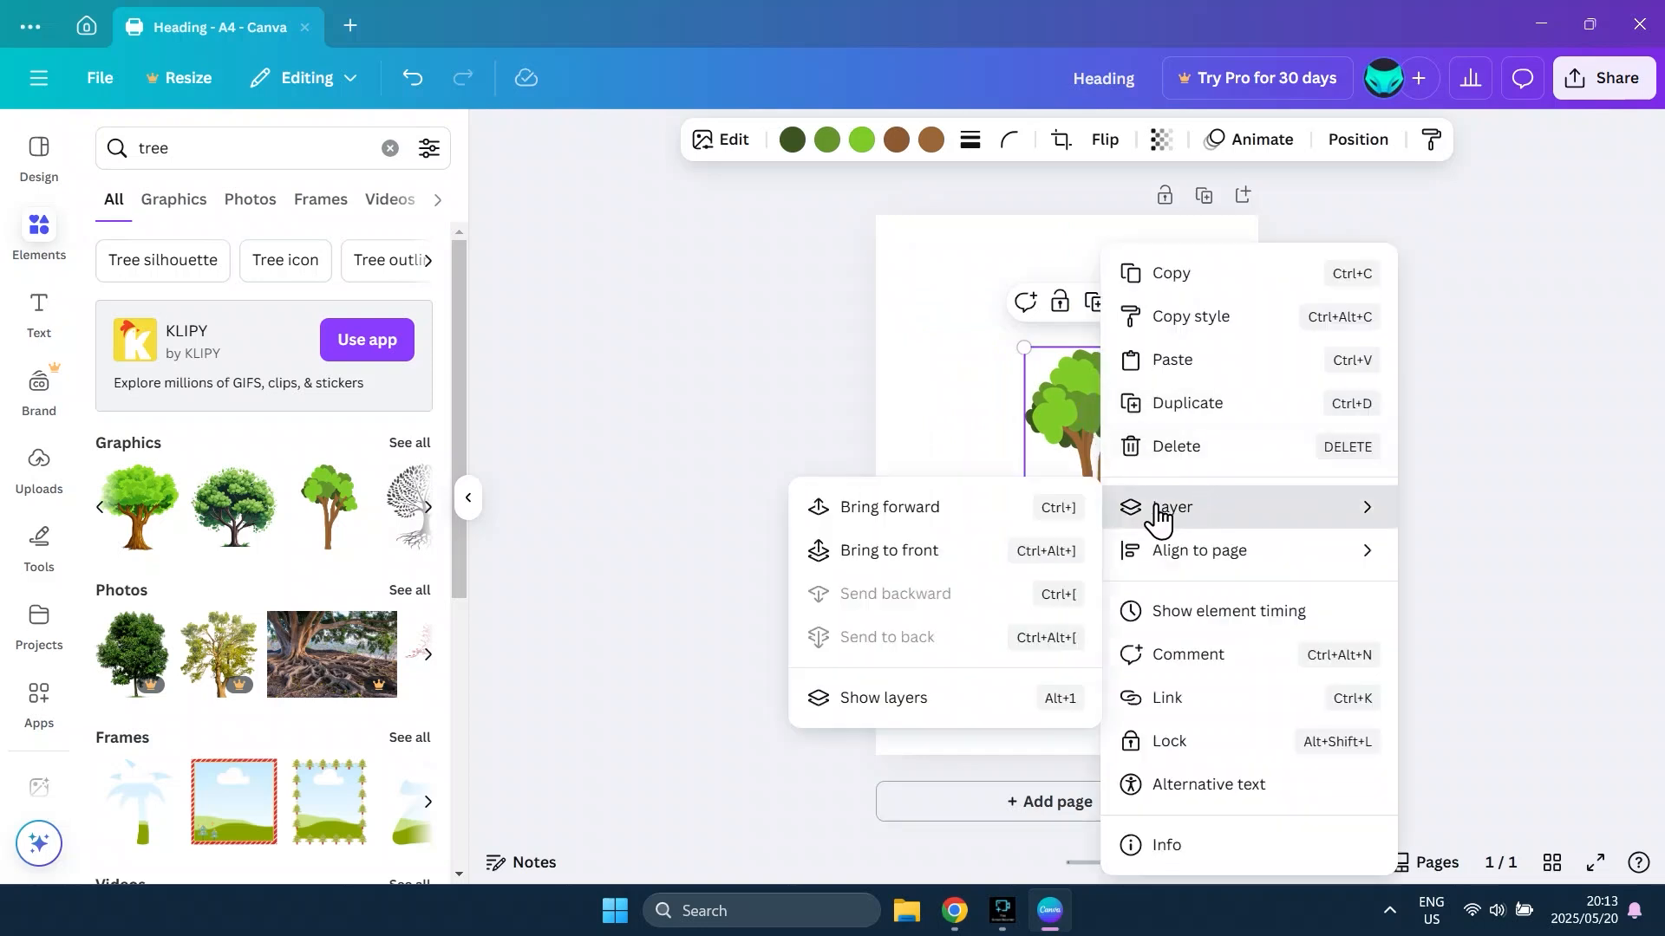
{"action": "left_click", "coordinate": [880, 512]}
{"action": "left_click", "coordinate": [1034, 597]}
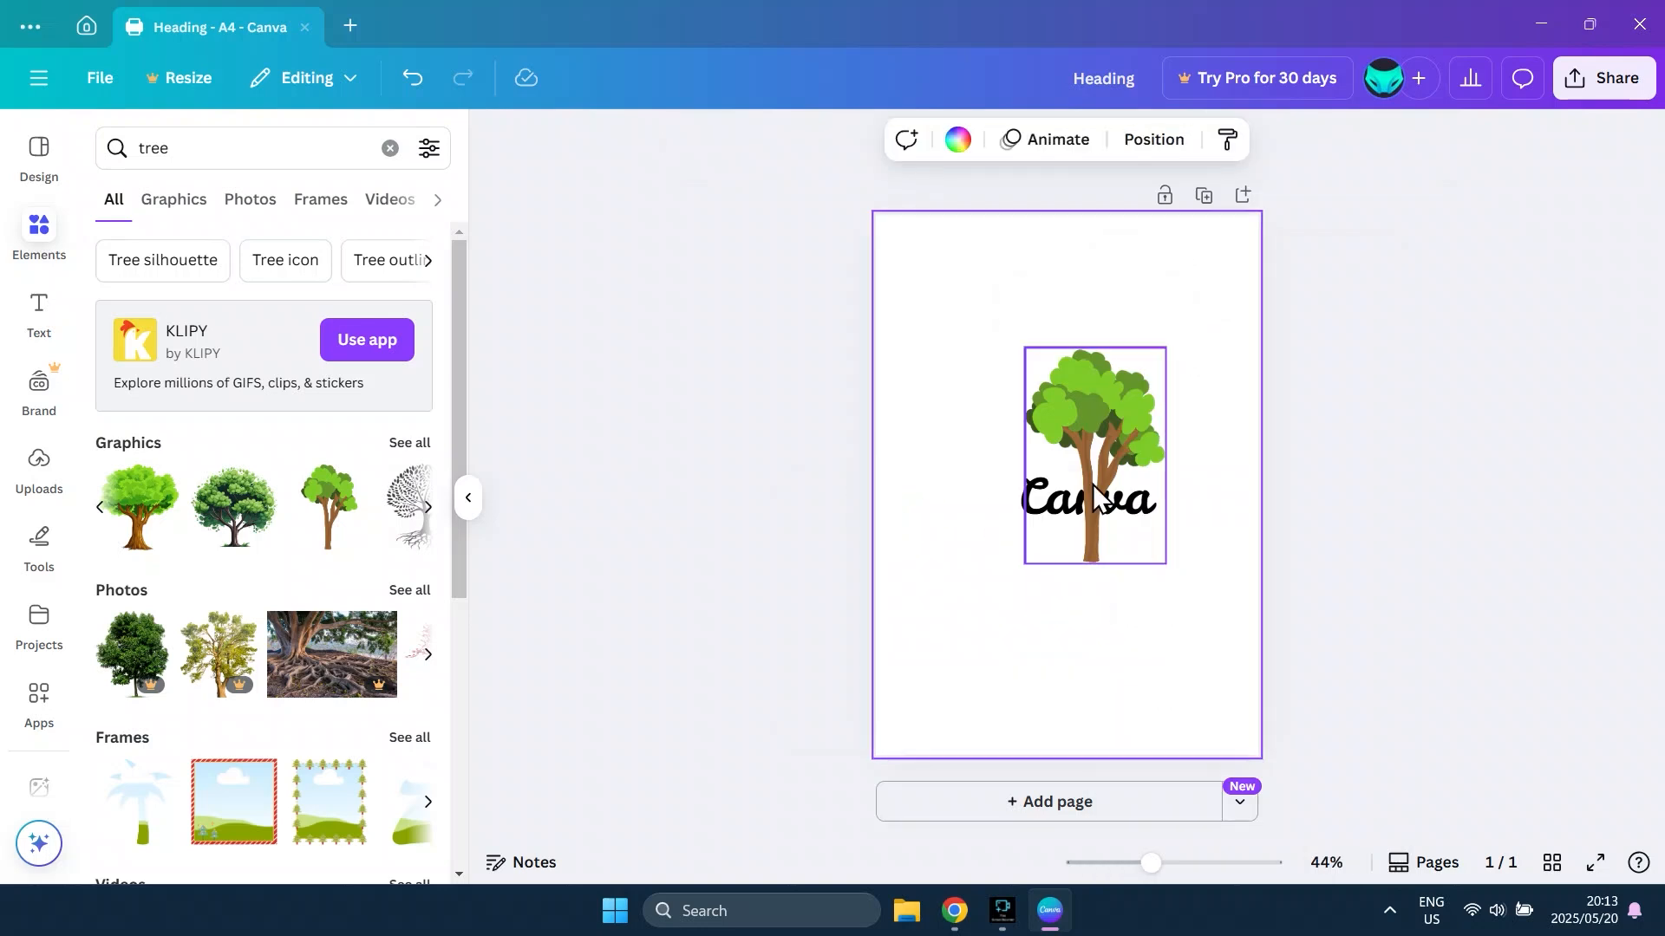
- Shift the tree graphic to the left of its current spot, then align it to the page's horizontal center
{"action": "left_click_drag", "start_coordinate": [1111, 454], "coordinate": [1011, 443]}
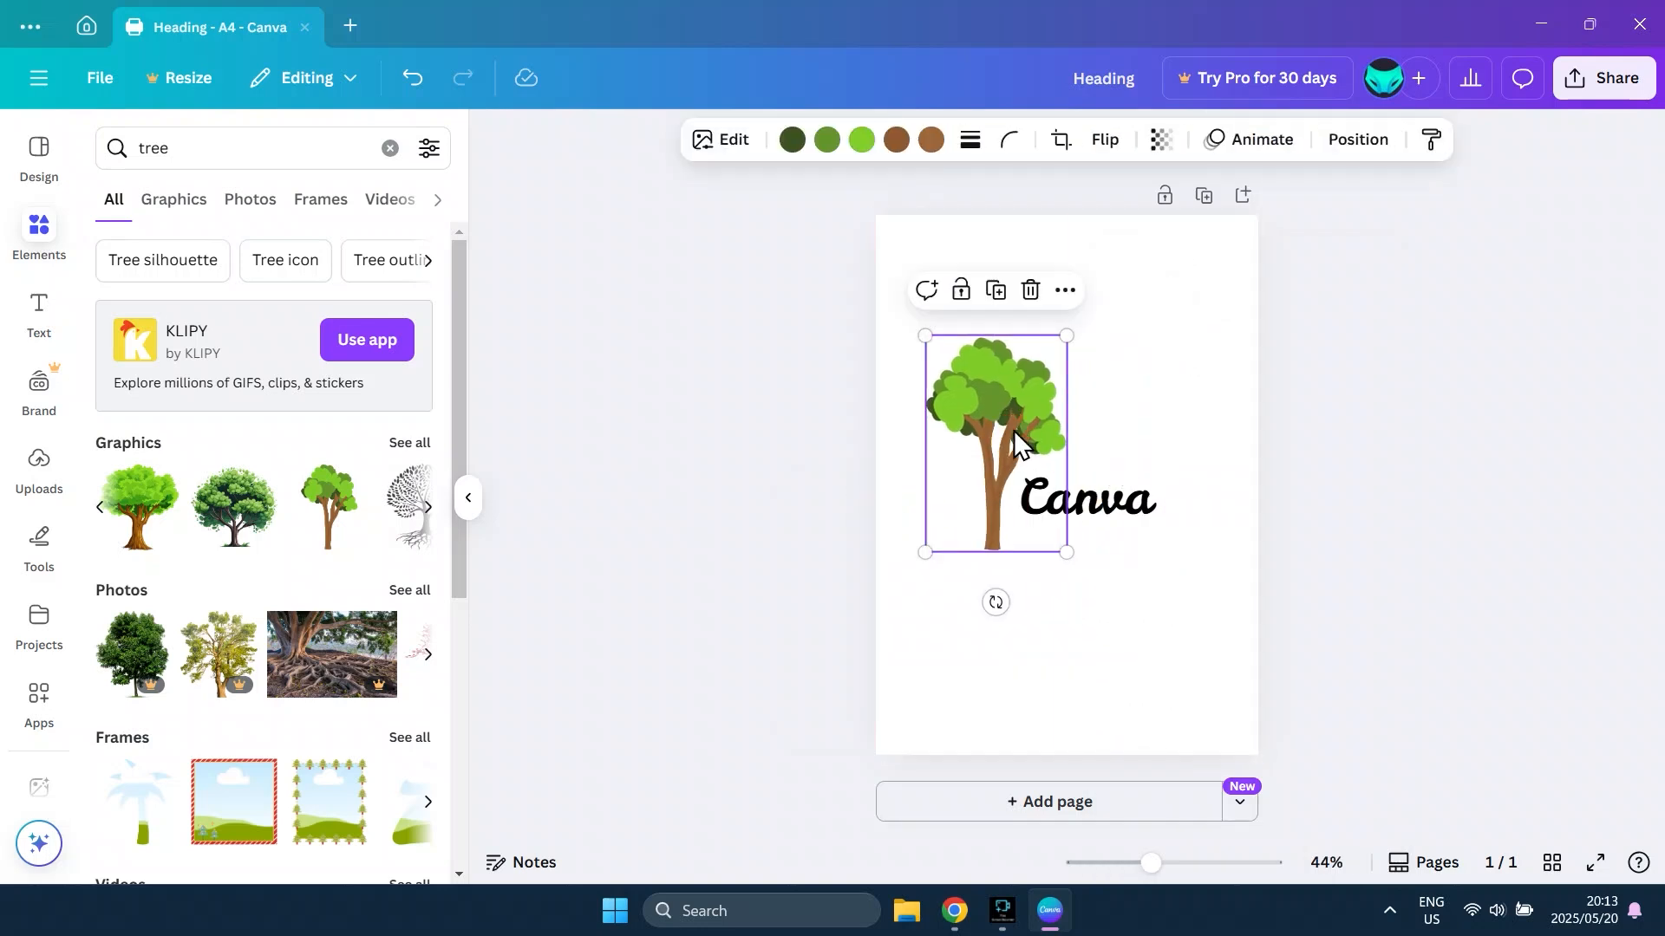
{"action": "right_click", "coordinate": [1012, 443]}
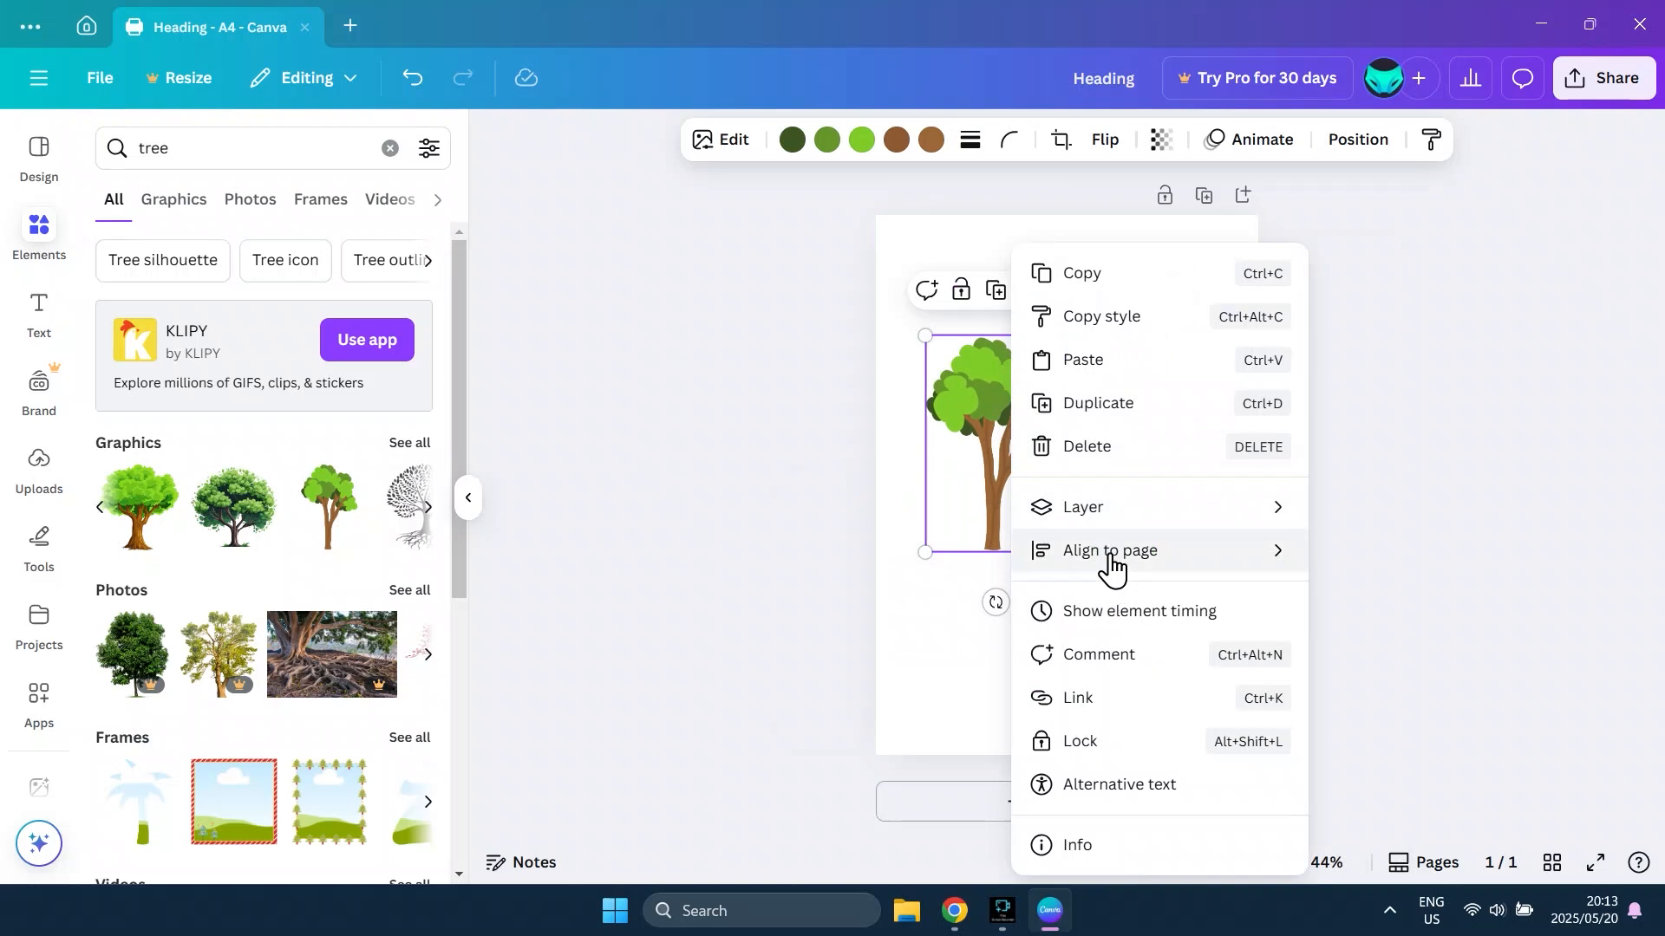
{"action": "mouse_move", "coordinate": [1111, 568]}
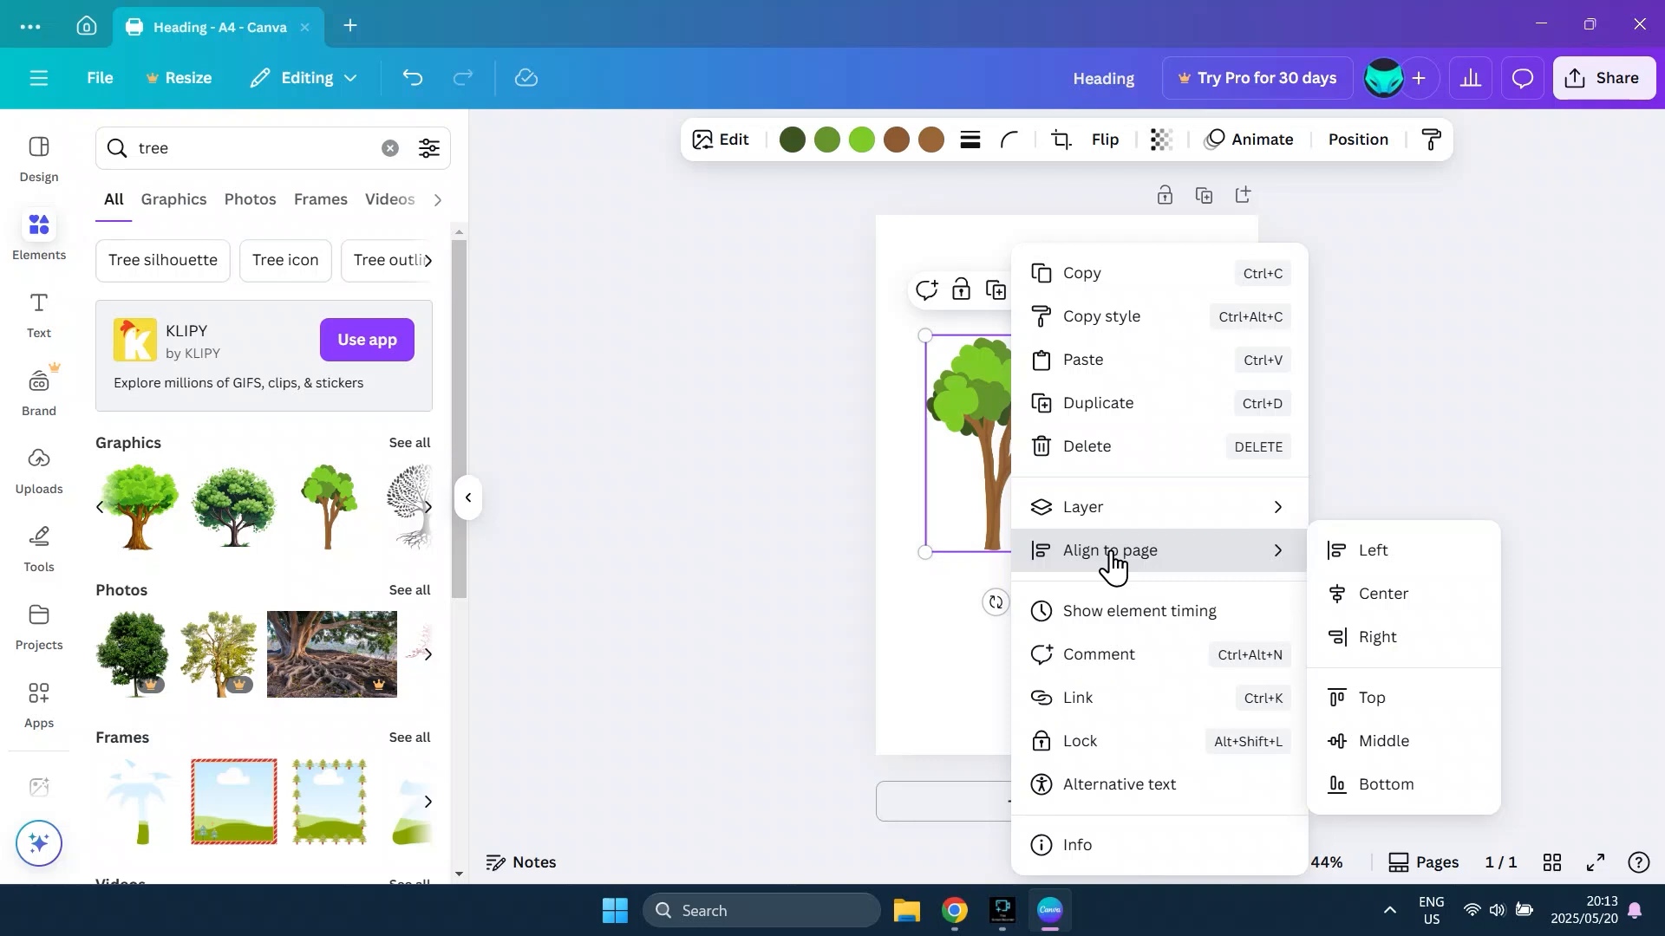
{"action": "left_click", "coordinate": [1378, 600]}
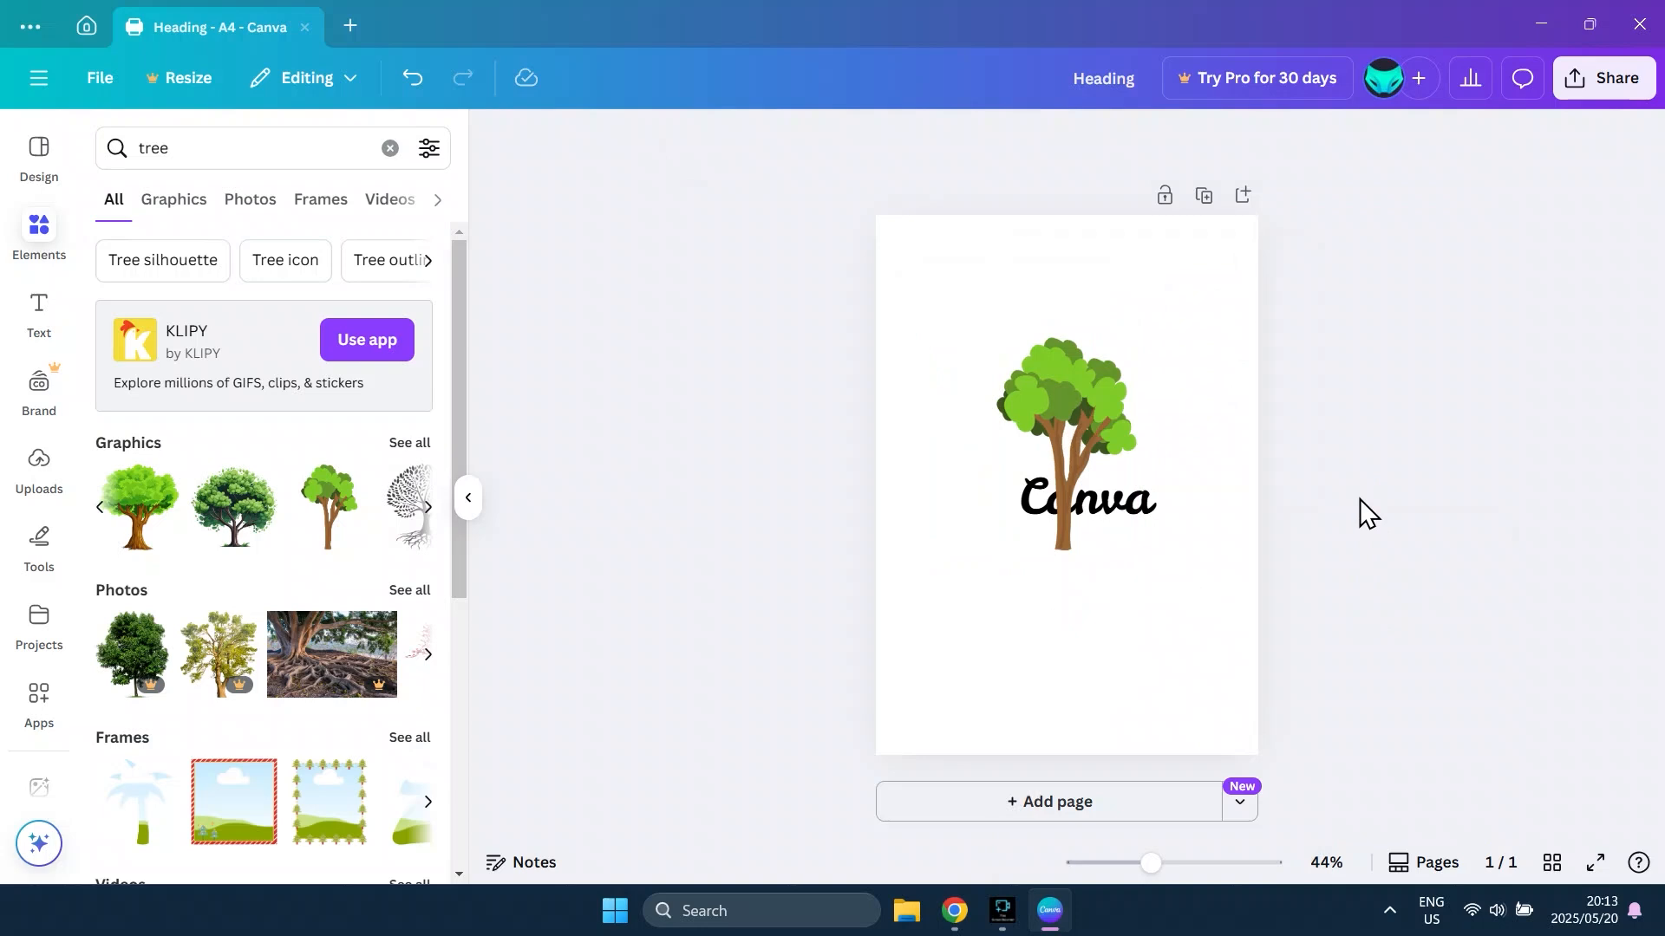
- Download the design as a PNG file
{"action": "left_click", "coordinate": [1598, 76]}
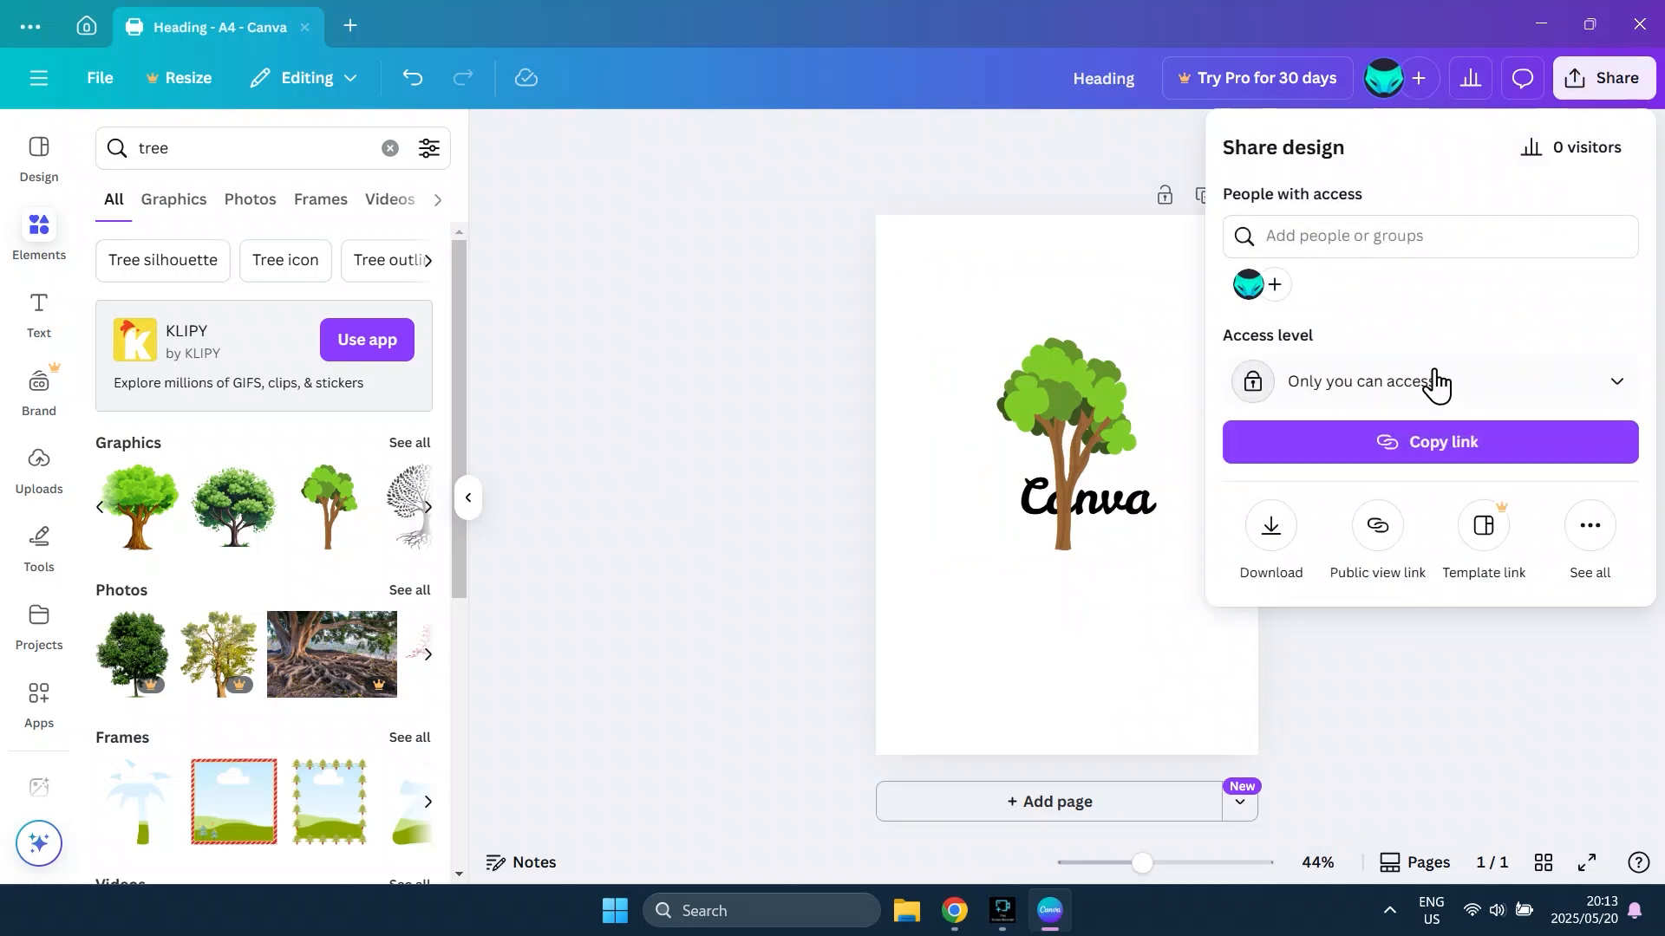
{"action": "left_click", "coordinate": [1275, 526]}
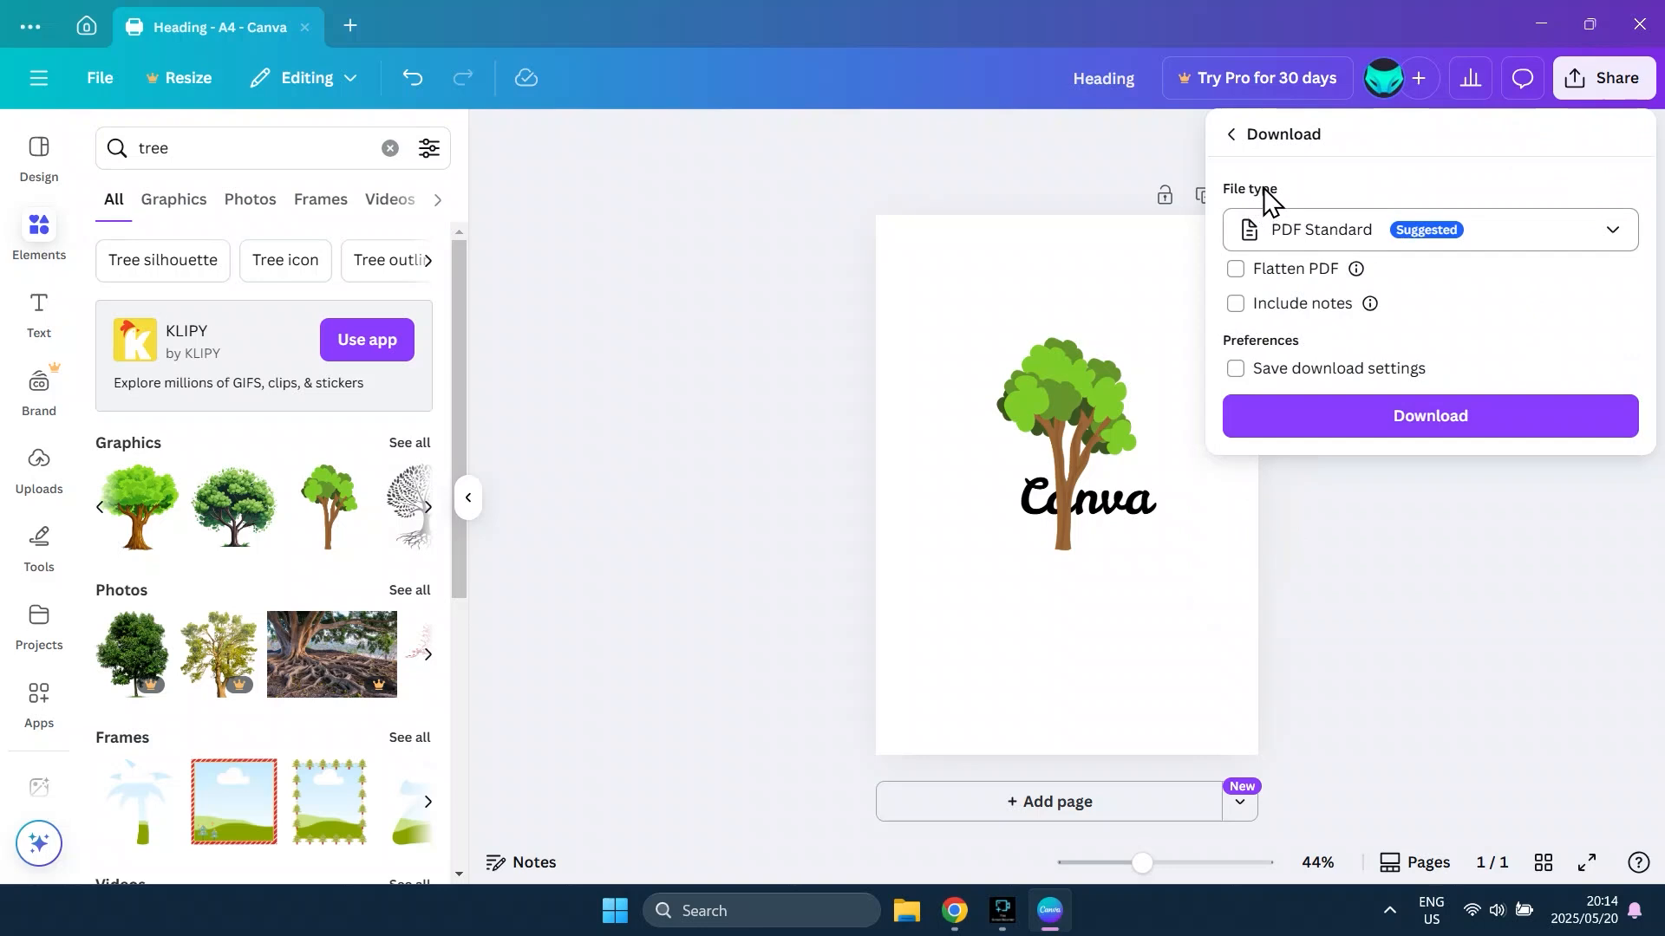
{"action": "left_click", "coordinate": [1281, 227]}
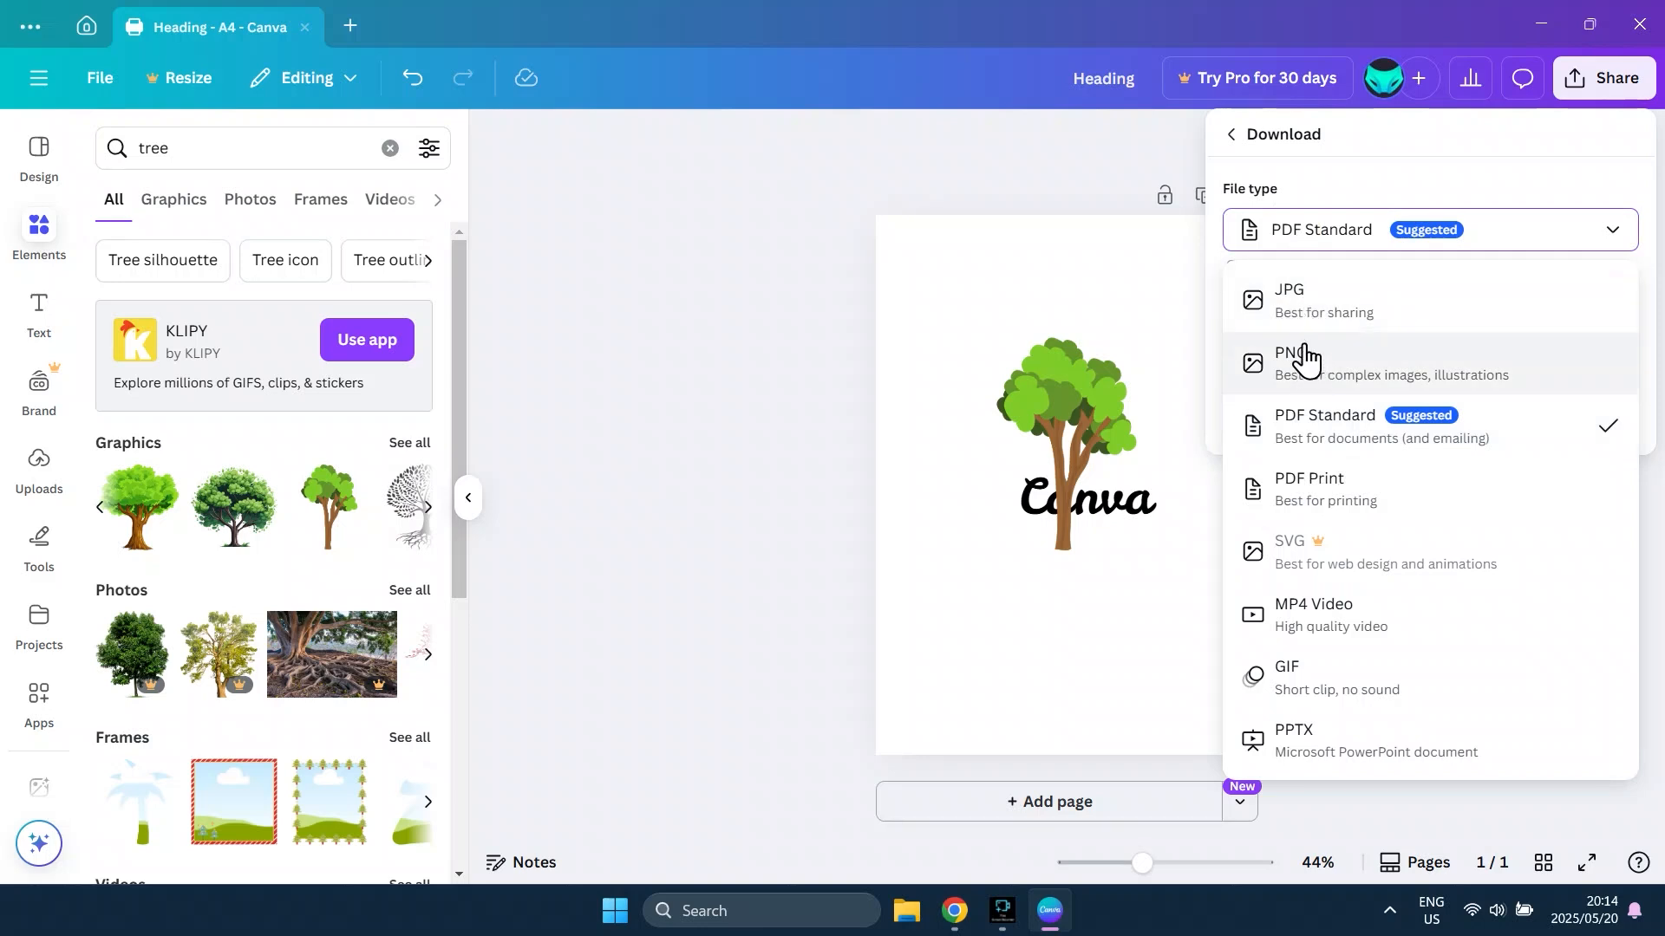
{"action": "left_click", "coordinate": [1337, 379]}
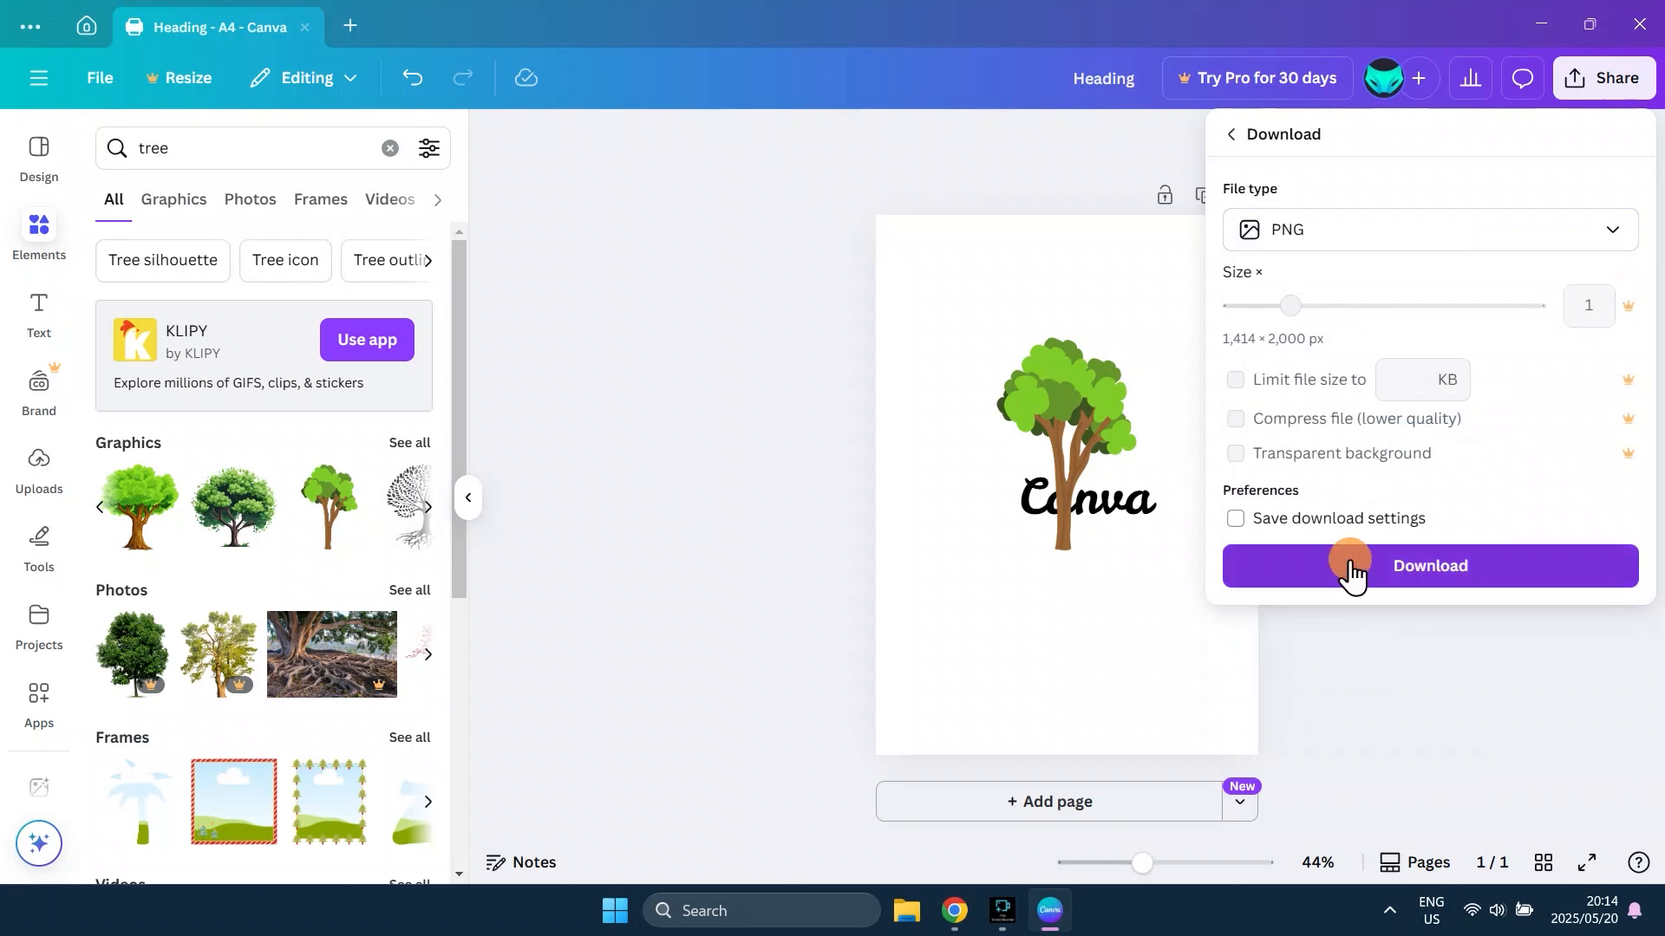
{"action": "left_click", "coordinate": [1351, 565]}
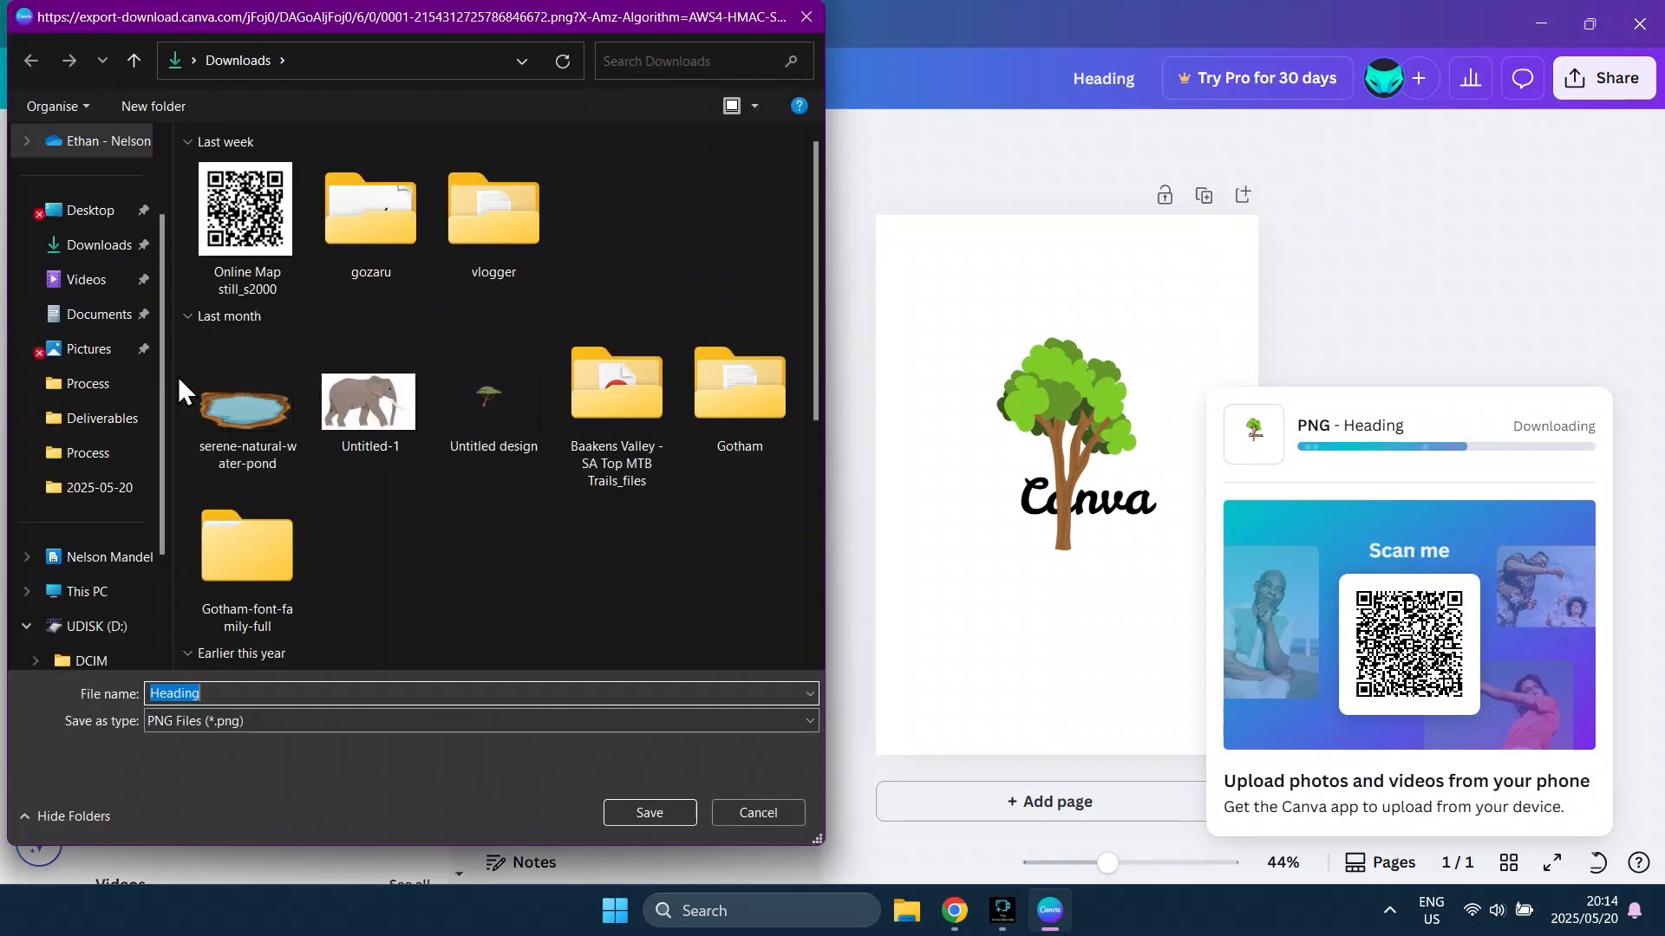
- Save the exported PNG to the Desktop under the file name "Canva lesson 1"
{"action": "left_click", "coordinate": [87, 216]}
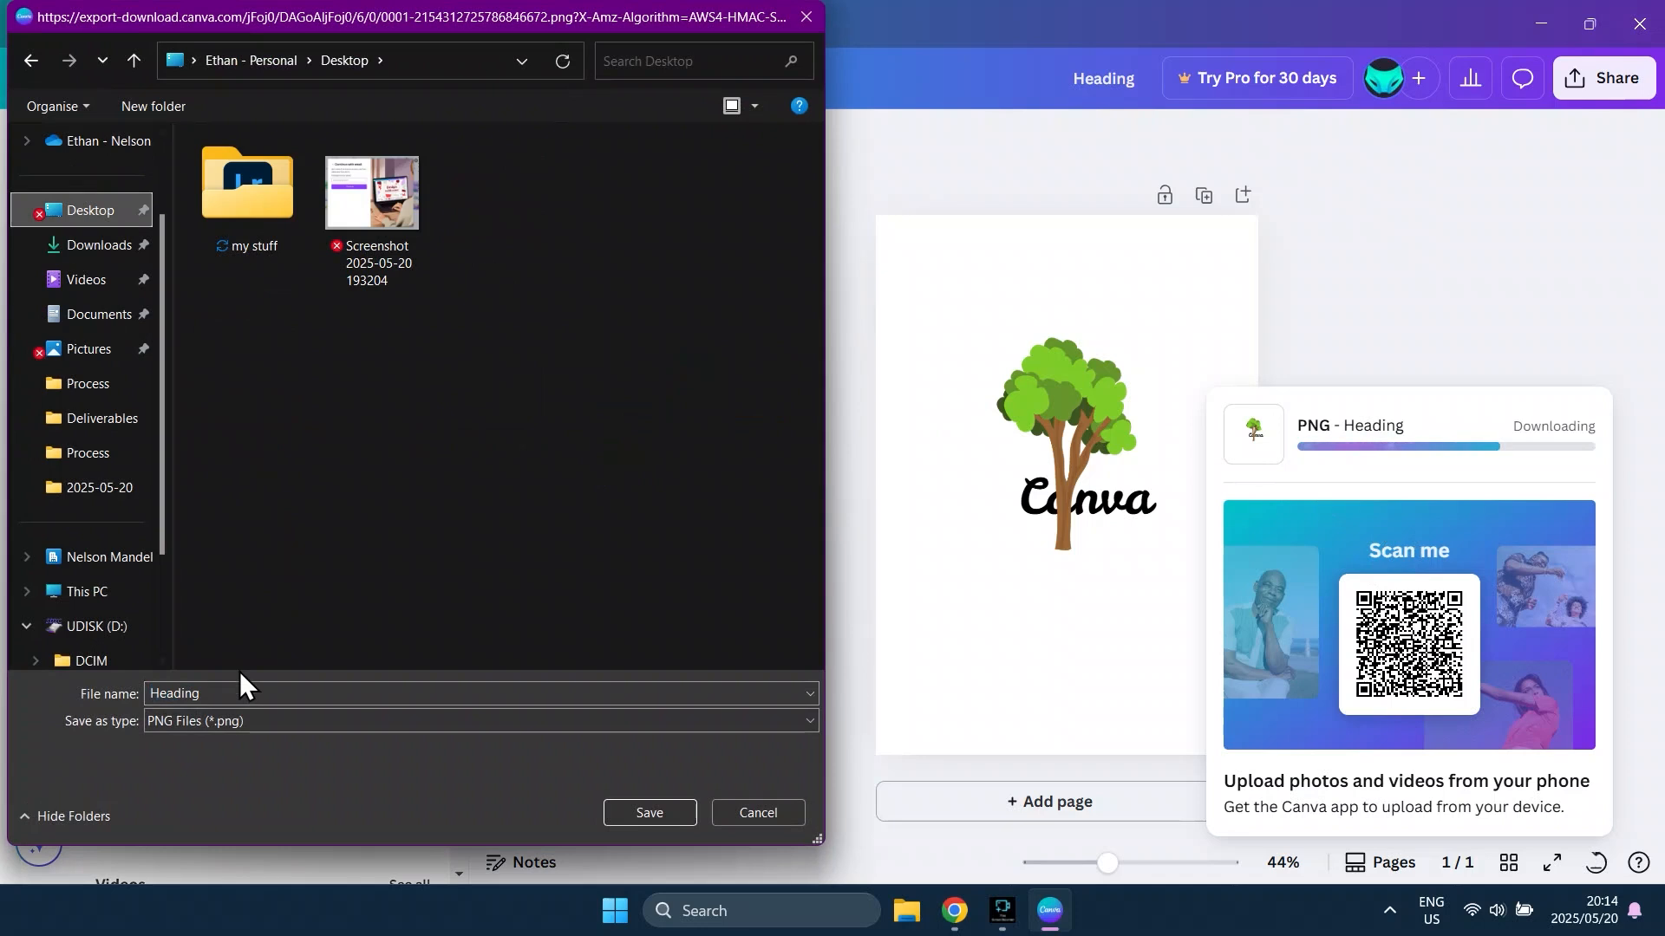
{"action": "double_click", "coordinate": [227, 690]}
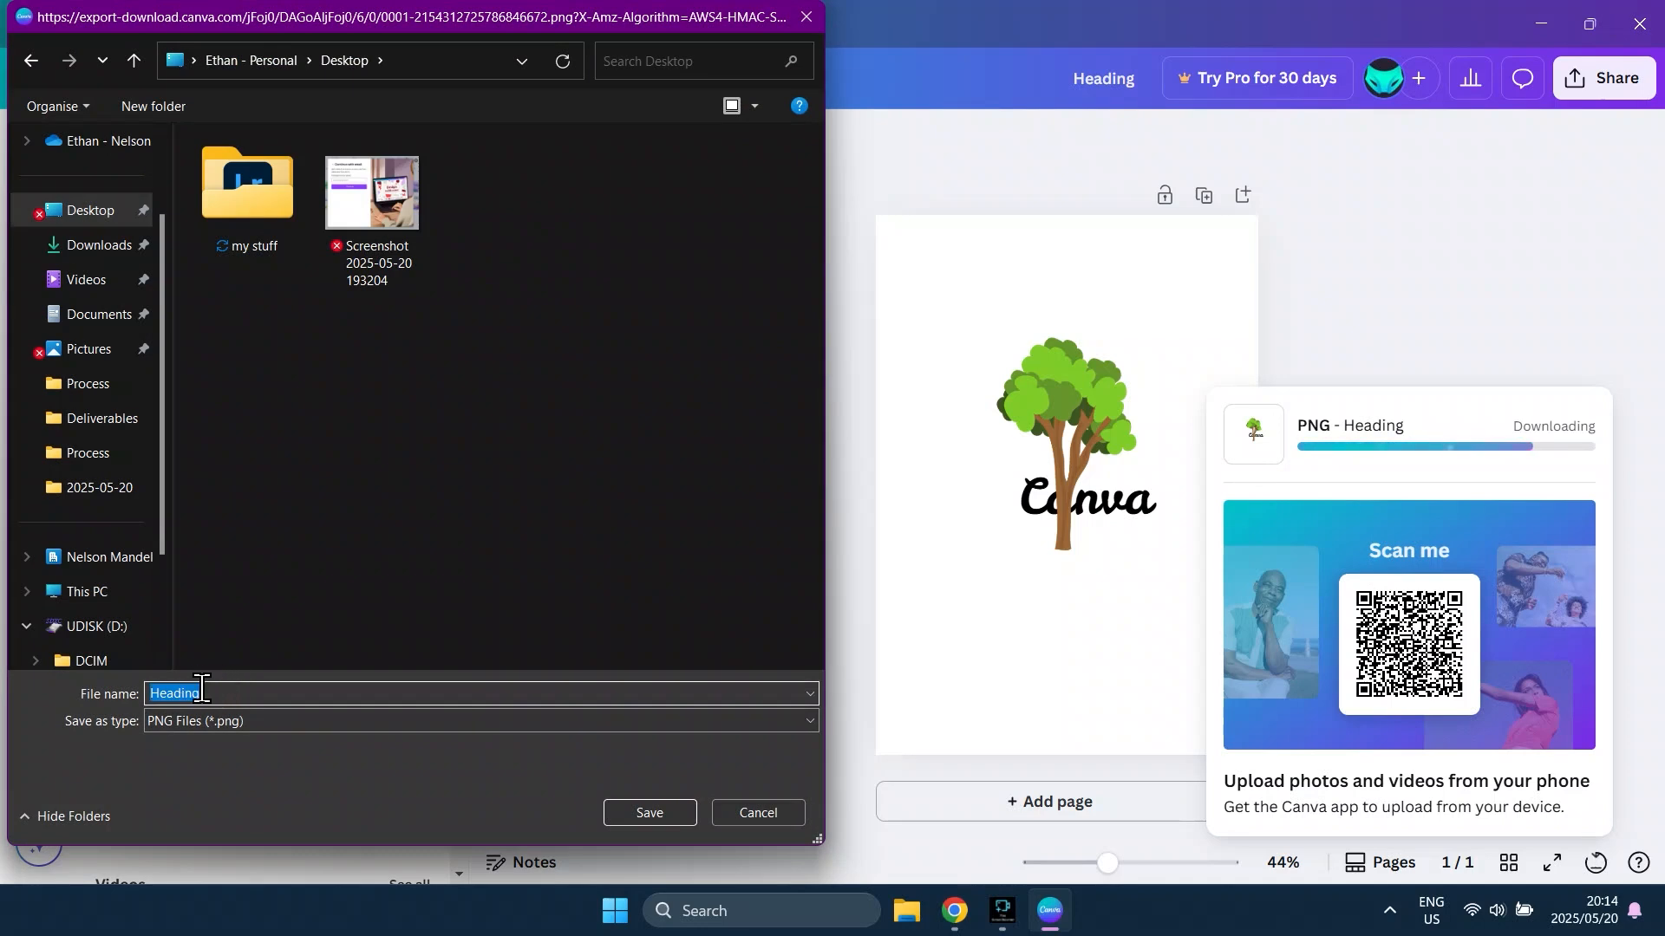
{"action": "key", "text": "BackSpace"}
{"action": "type", "text": "Ca"}
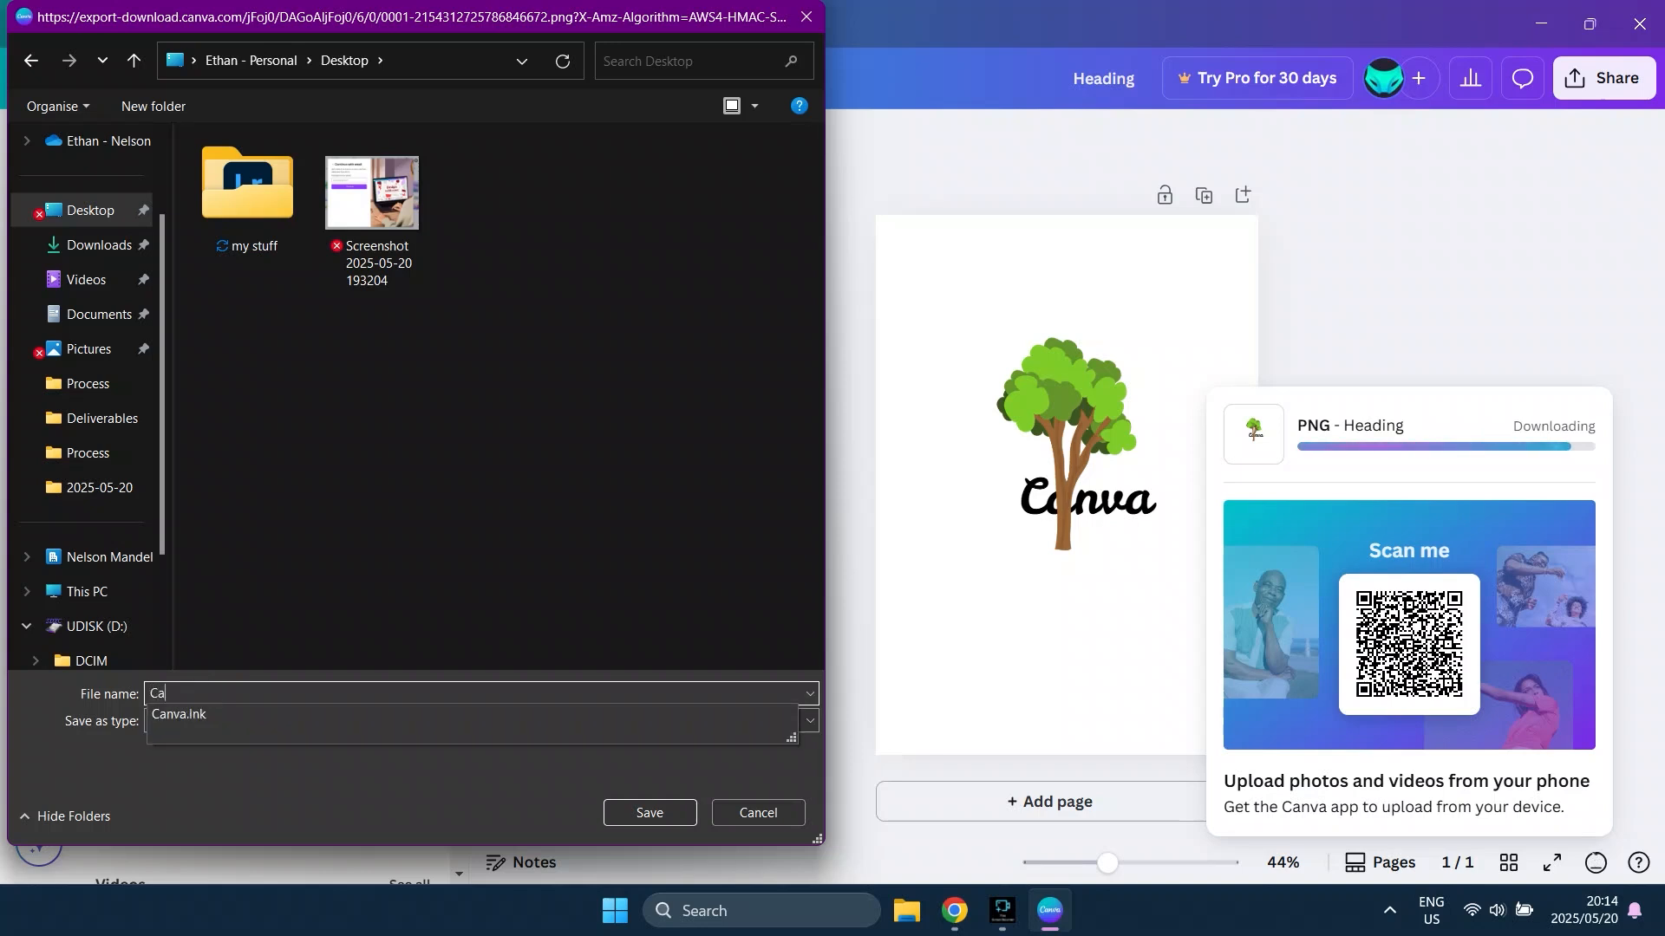
{"action": "type", "text": "nva lesso"}
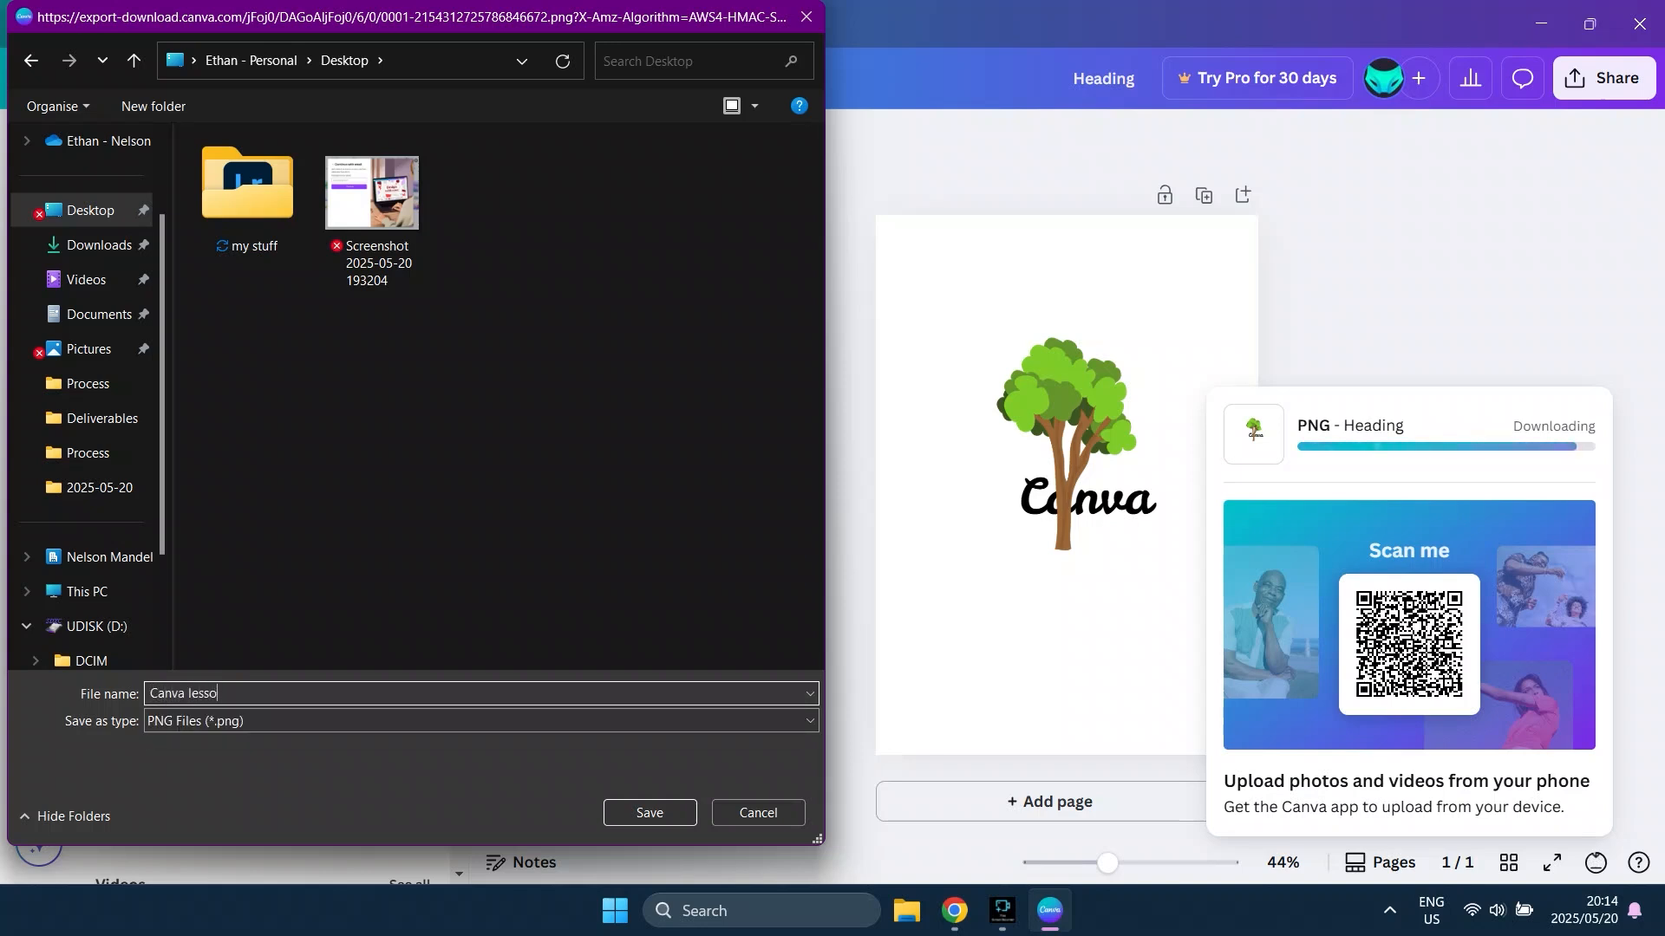
{"action": "type", "text": "n 1"}
{"action": "left_click", "coordinate": [678, 819]}
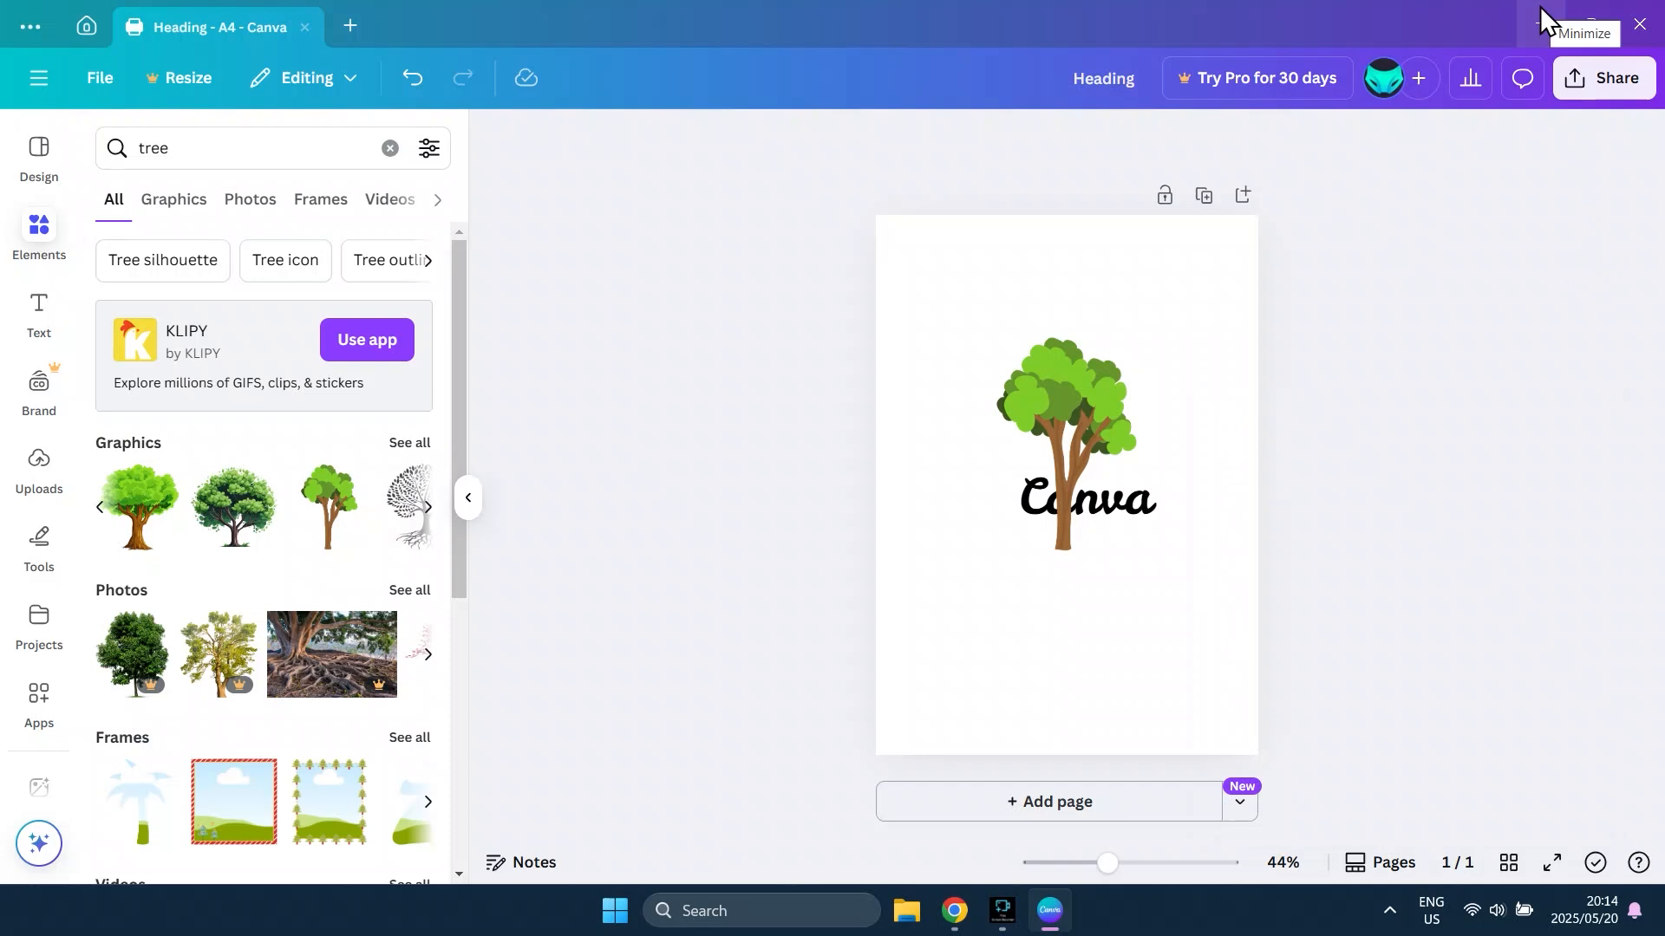
- Minimize the design window and move the "Canva lesson 1" file toward the middle of the desktop, left of the Canva shortcut
{"action": "left_click", "coordinate": [1541, 23]}
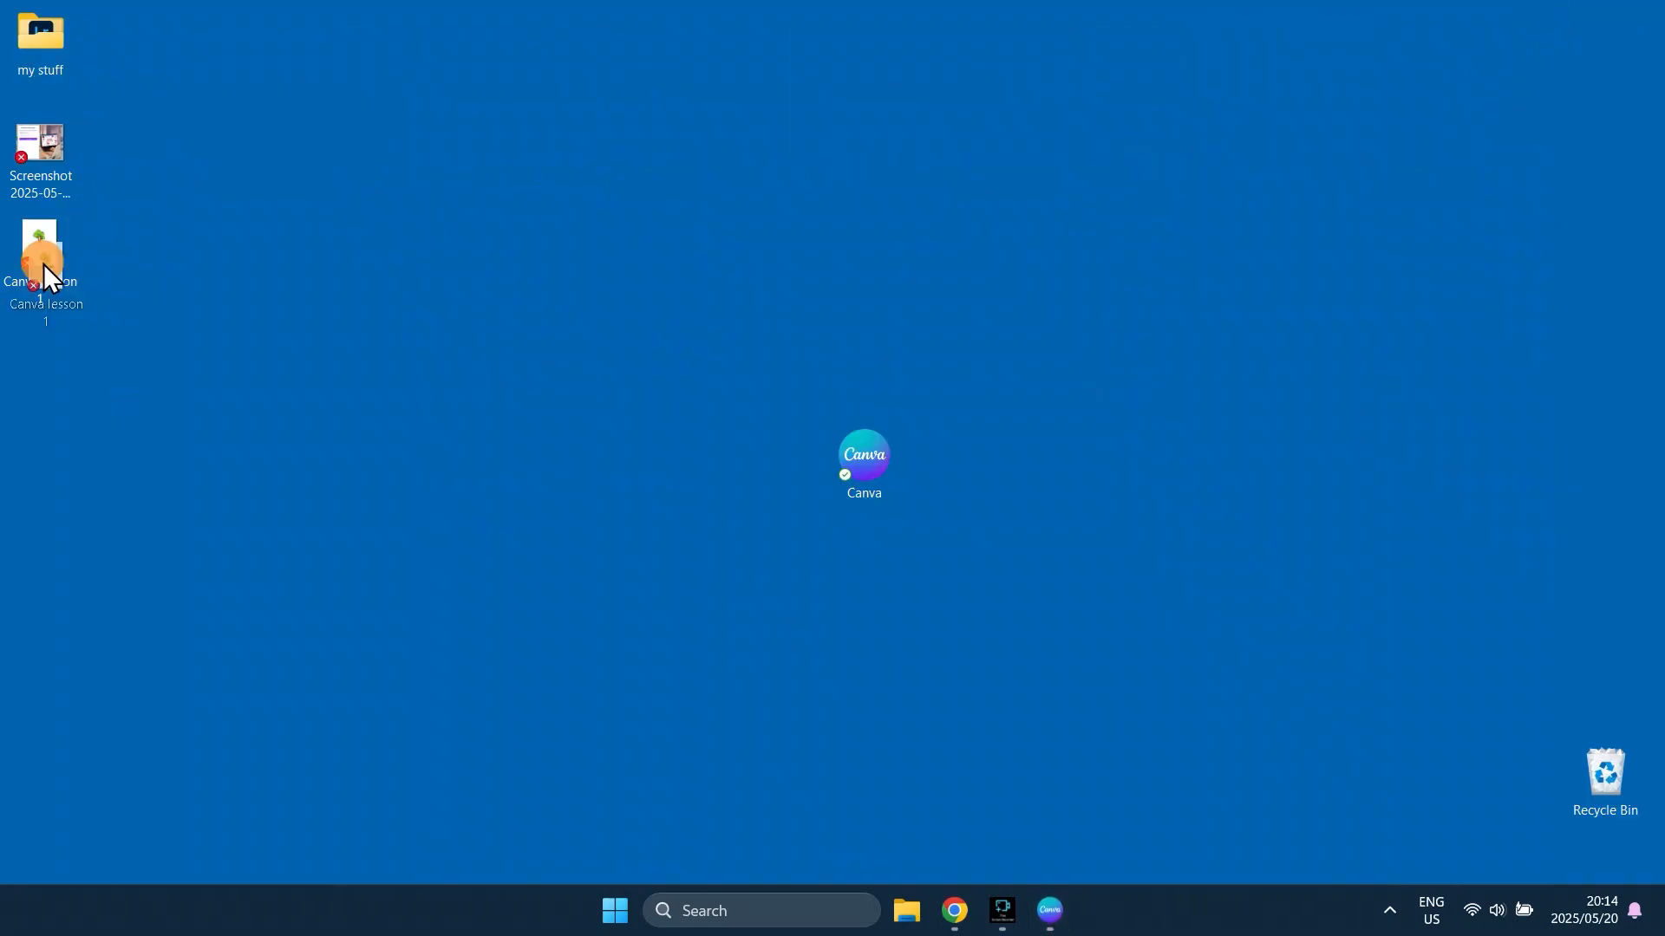
{"action": "left_click_drag", "start_coordinate": [465, 482], "coordinate": [498, 445]}
{"action": "left_click", "coordinate": [586, 353]}
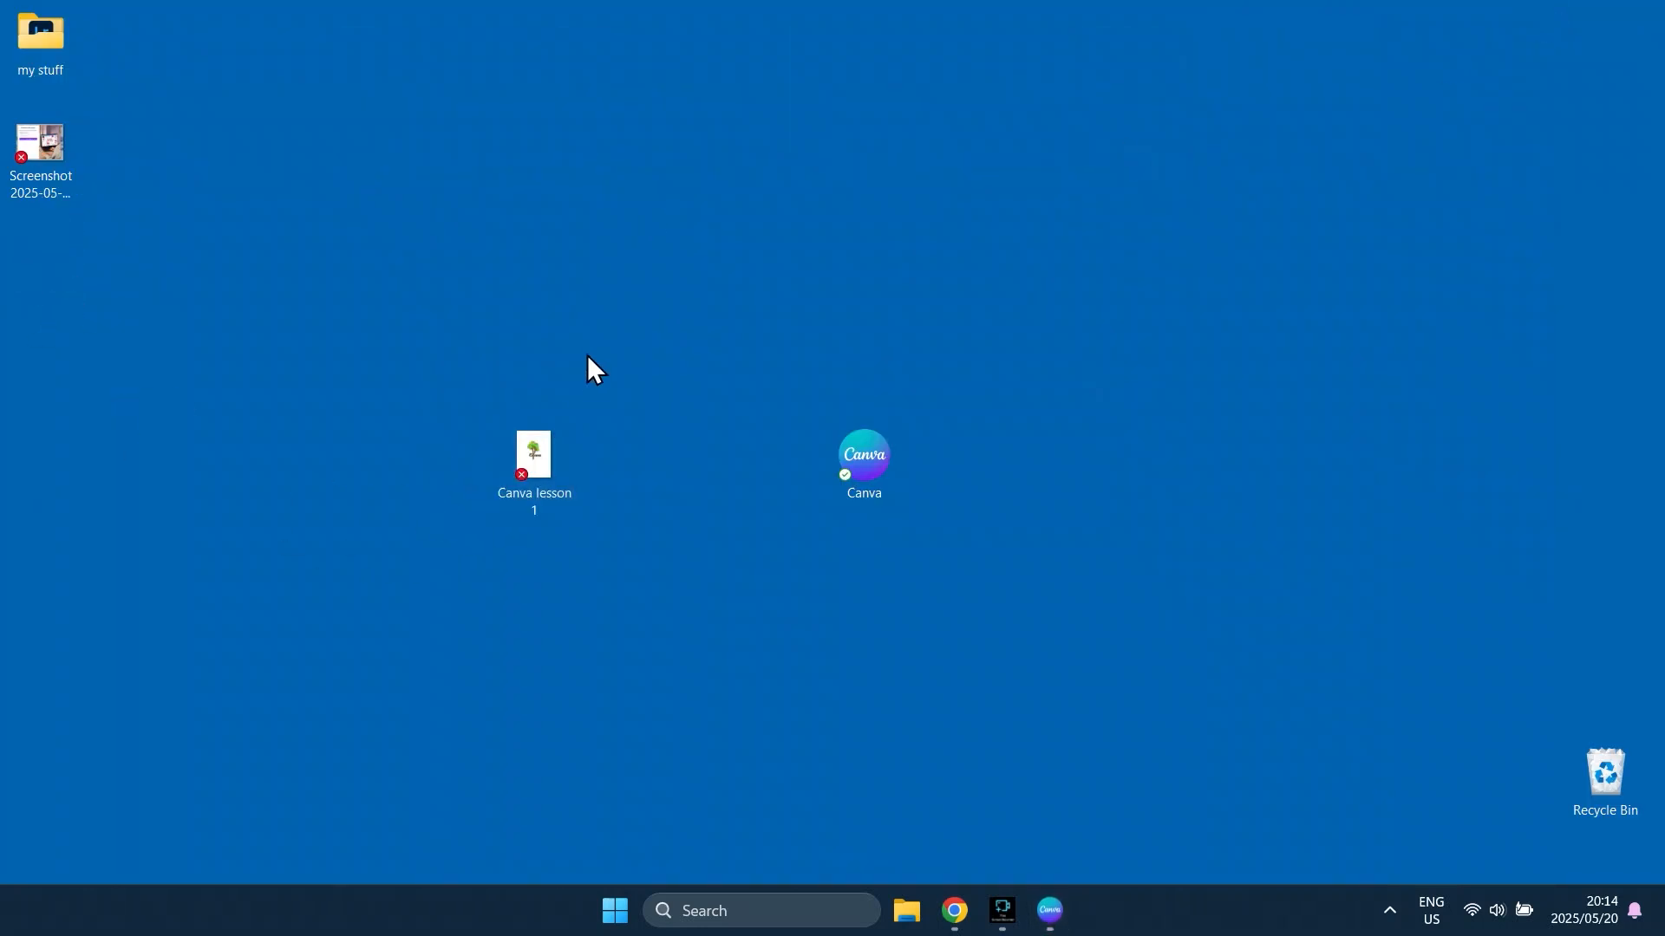